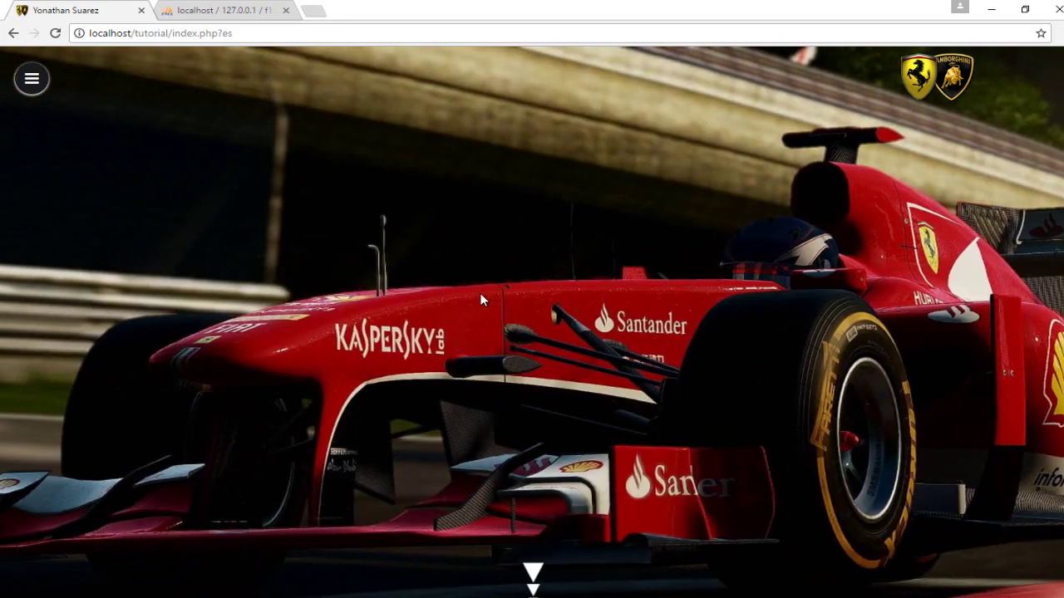
# Load the admin panel login page at localhost/tutorial/panel.
pyautogui.scroll(-10, 532, 323)
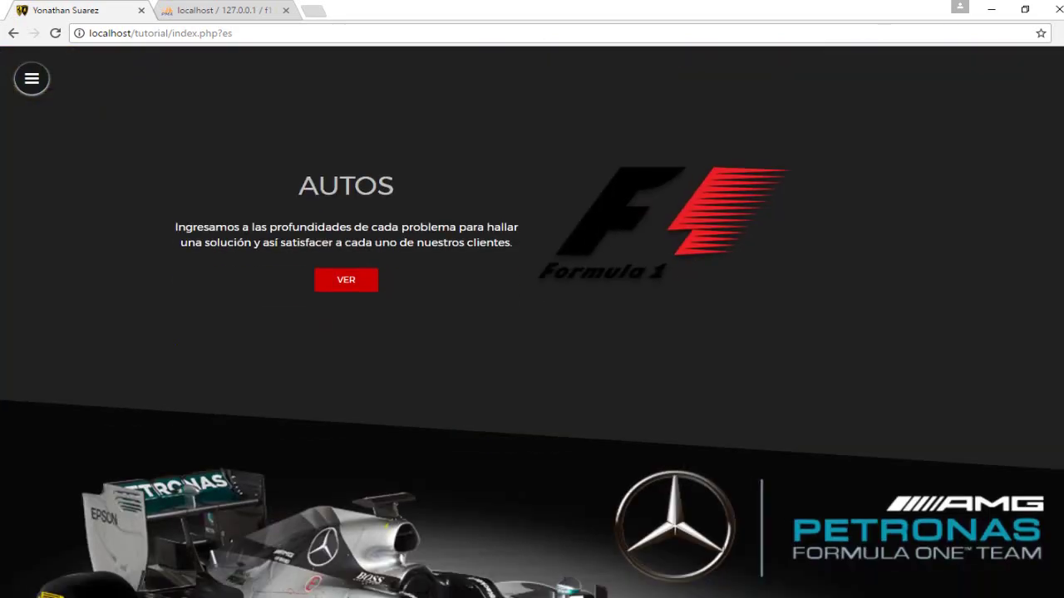
pyautogui.scroll(-3, 532, 322)
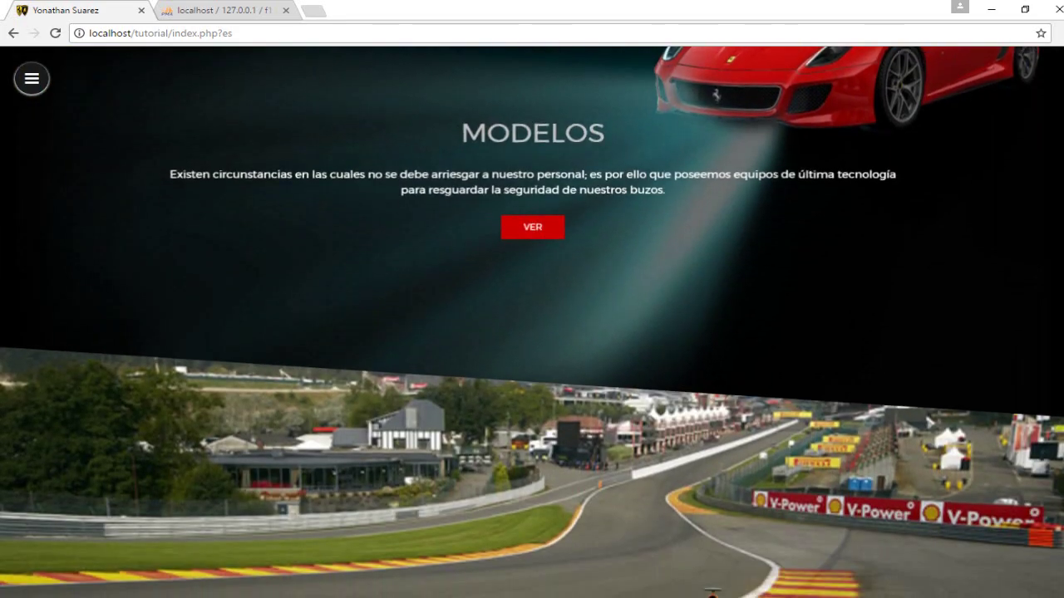
pyautogui.scroll(6, 532, 322)
pyautogui.scroll(-3, 532, 322)
pyautogui.scroll(-8, 532, 322)
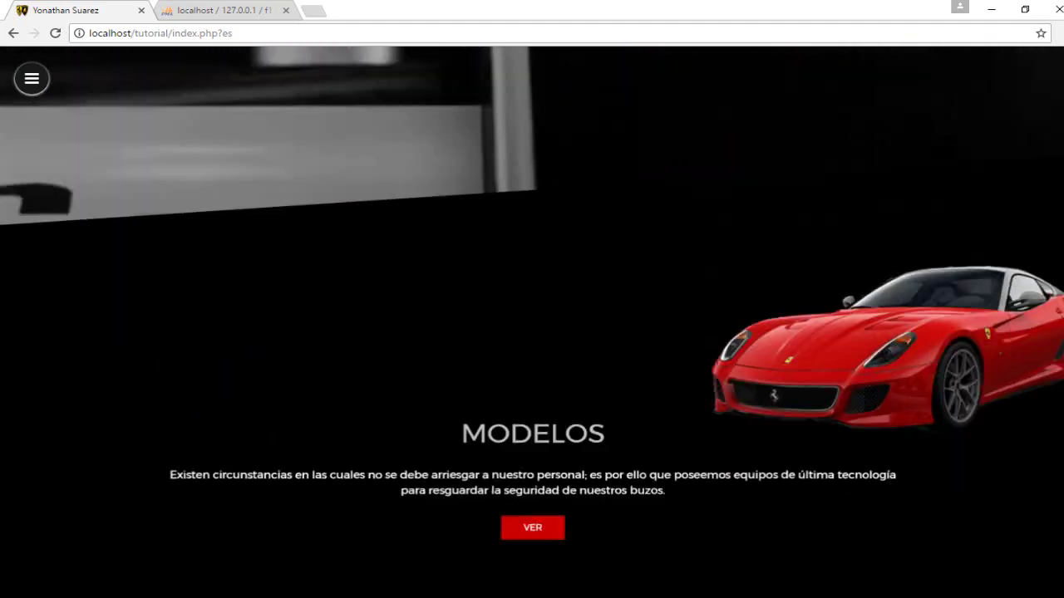
pyautogui.scroll(5, 532, 323)
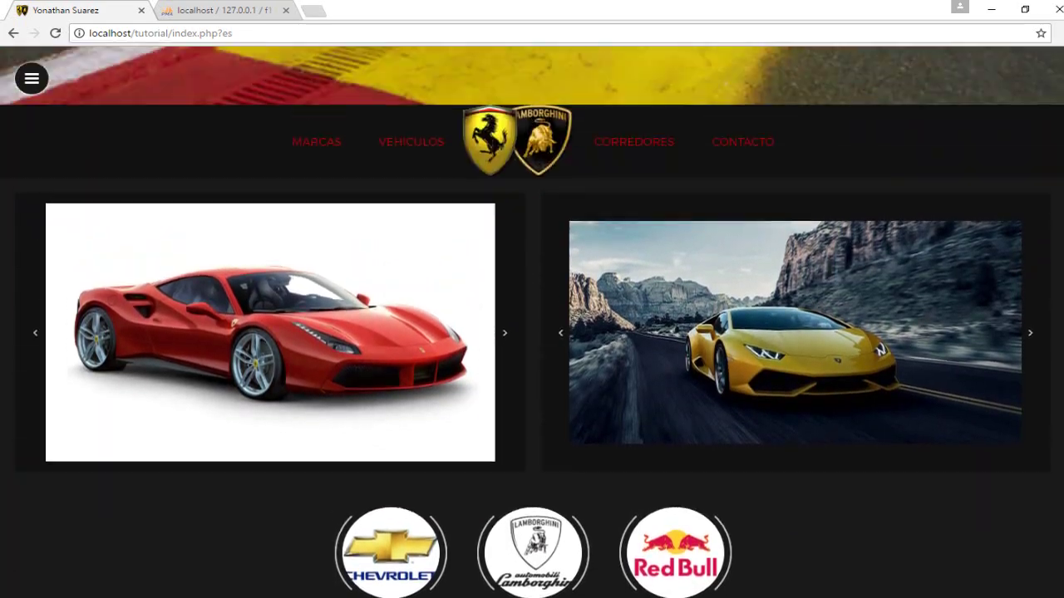
pyautogui.scroll(6, 1017, 166)
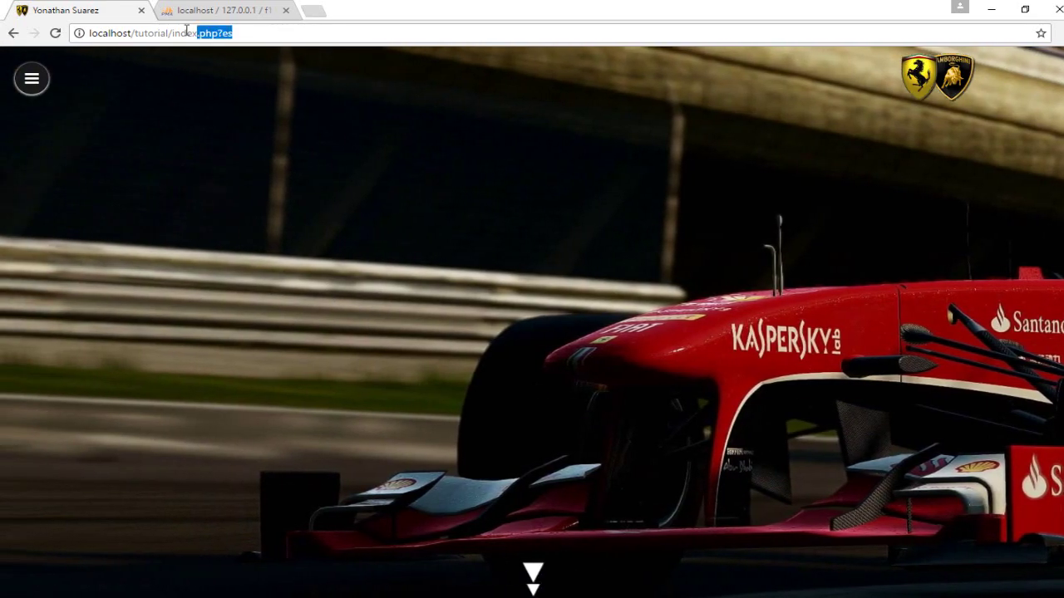
pyautogui.write('panel')
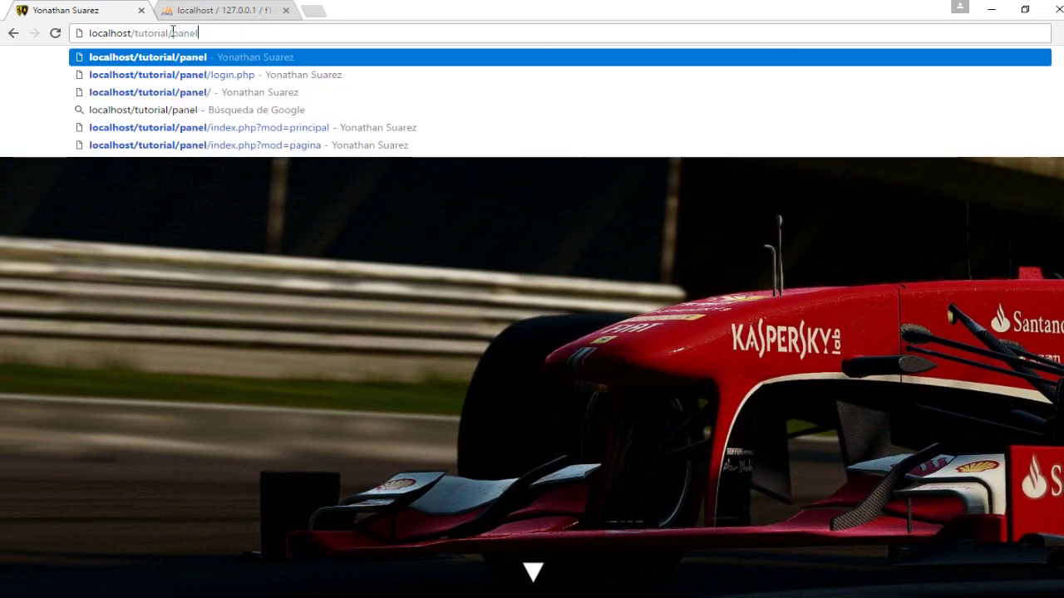
pyautogui.press('Return')
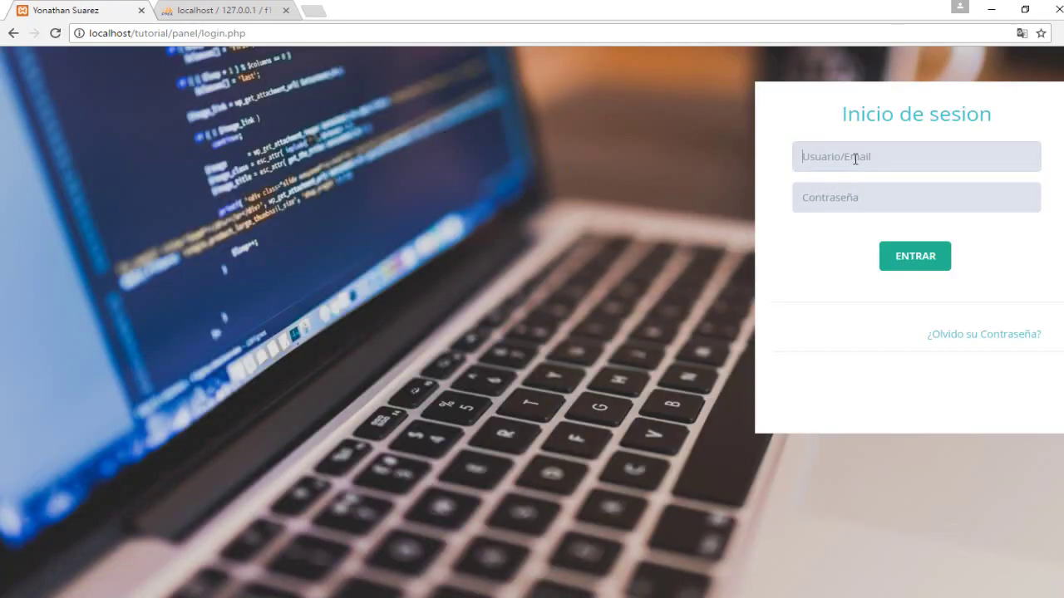
# Log in with the account e-mail and open the Principal page's Datos Basicos settings.
pyautogui.click(855, 158)
pyautogui.write('y')
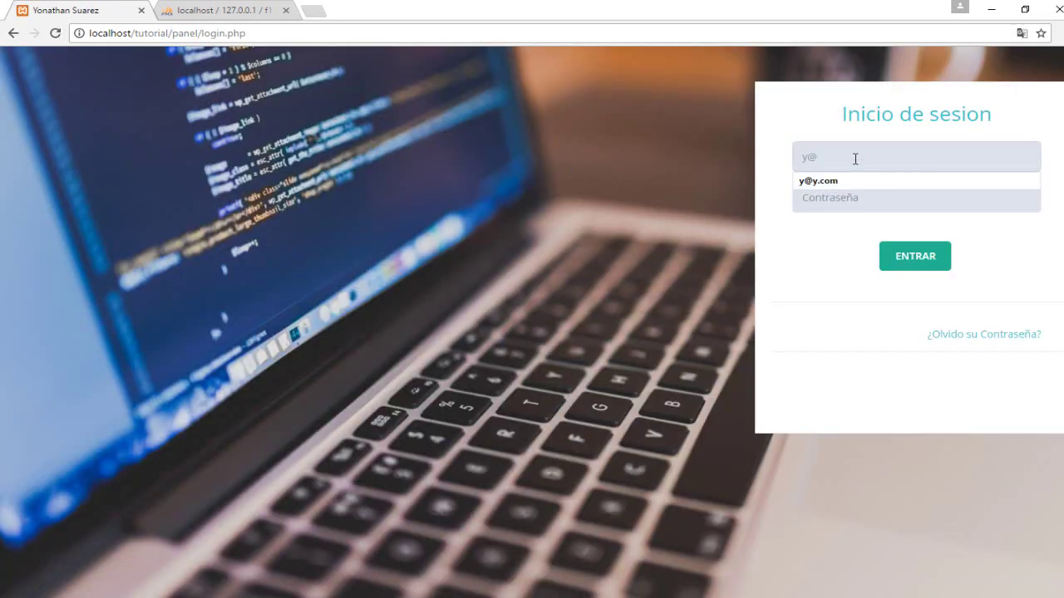
pyautogui.write('@y.com')
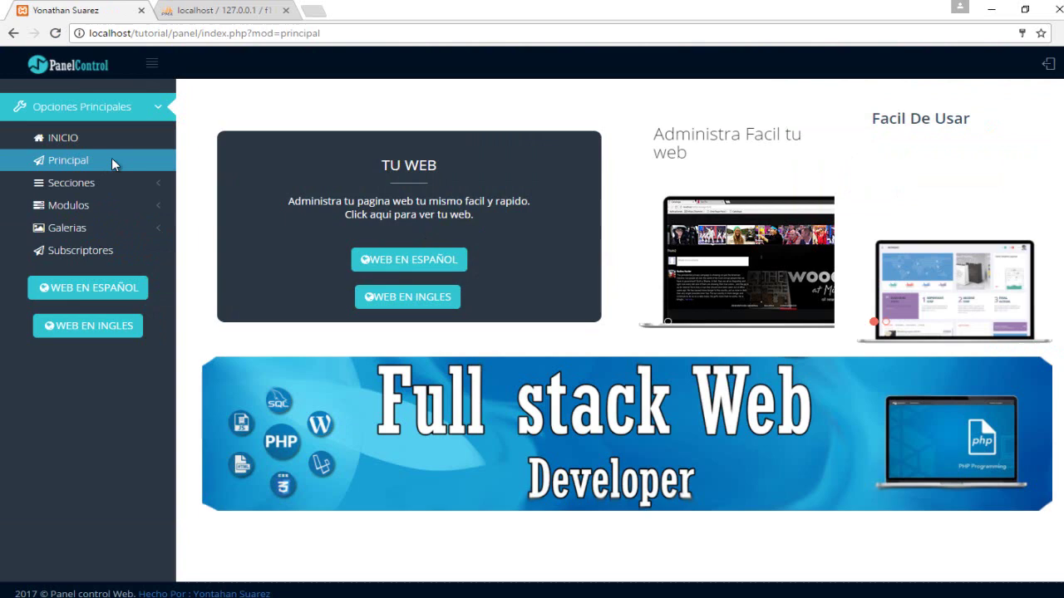
pyautogui.click(111, 158)
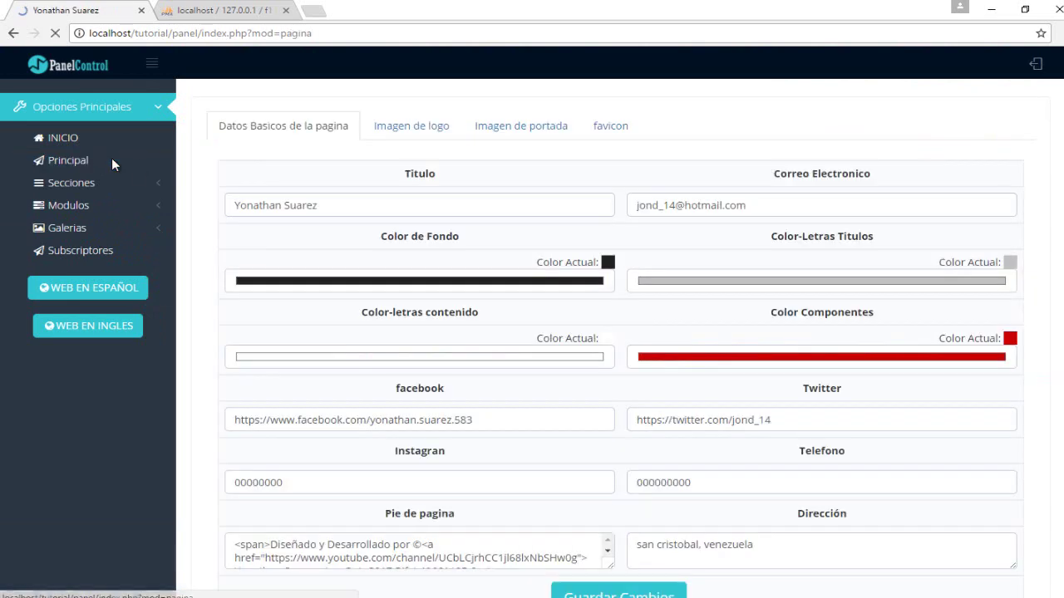
pyautogui.click(62, 140)
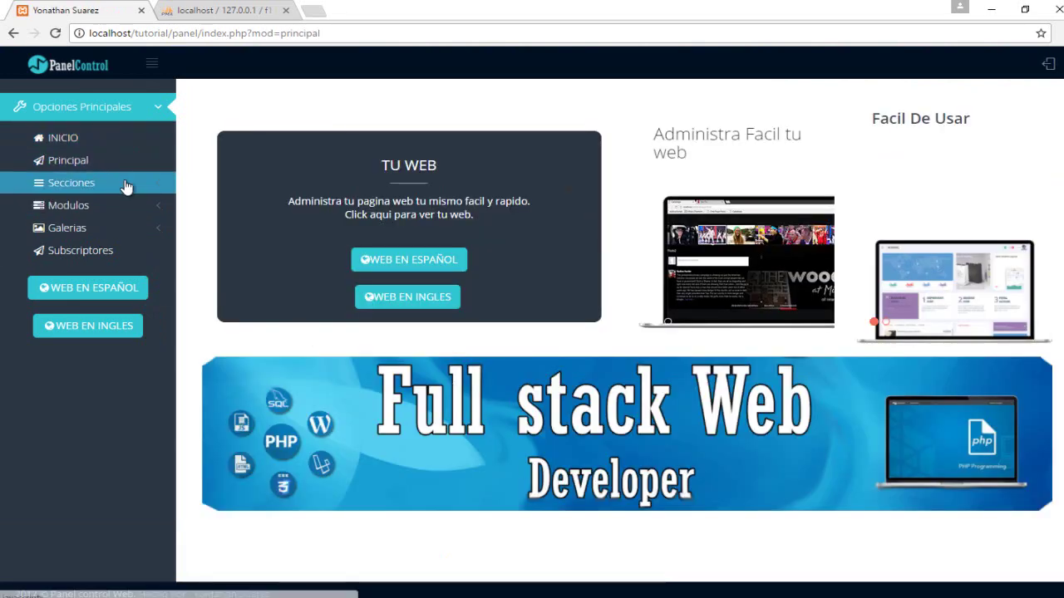
pyautogui.click(123, 165)
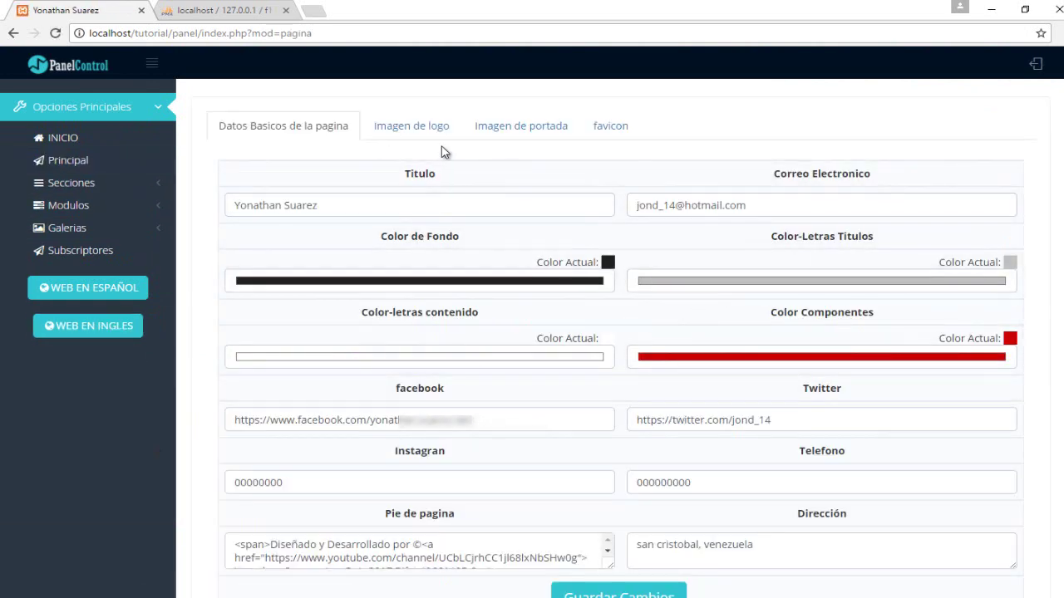
# Look through the Imagen de logo, Imagen de portada and favicon tabs, then return to Datos Basicos.
pyautogui.click(432, 127)
pyautogui.click(540, 128)
pyautogui.click(611, 126)
pyautogui.click(287, 127)
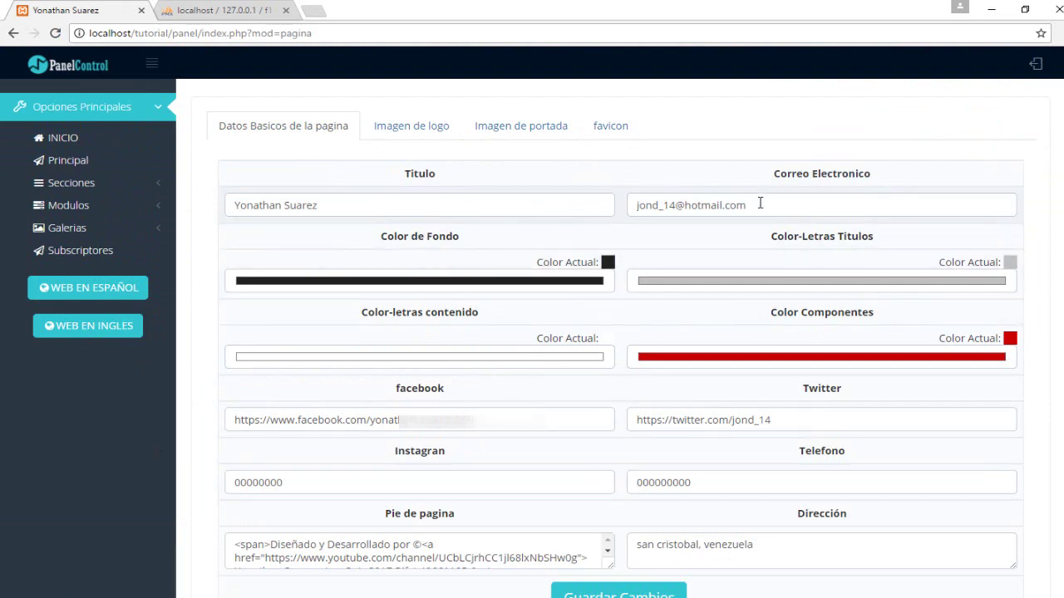
# Replace the Correo Electronico field with a new contact e-mail address.
pyautogui.moveTo(759, 205); pyautogui.dragTo(646, 205)
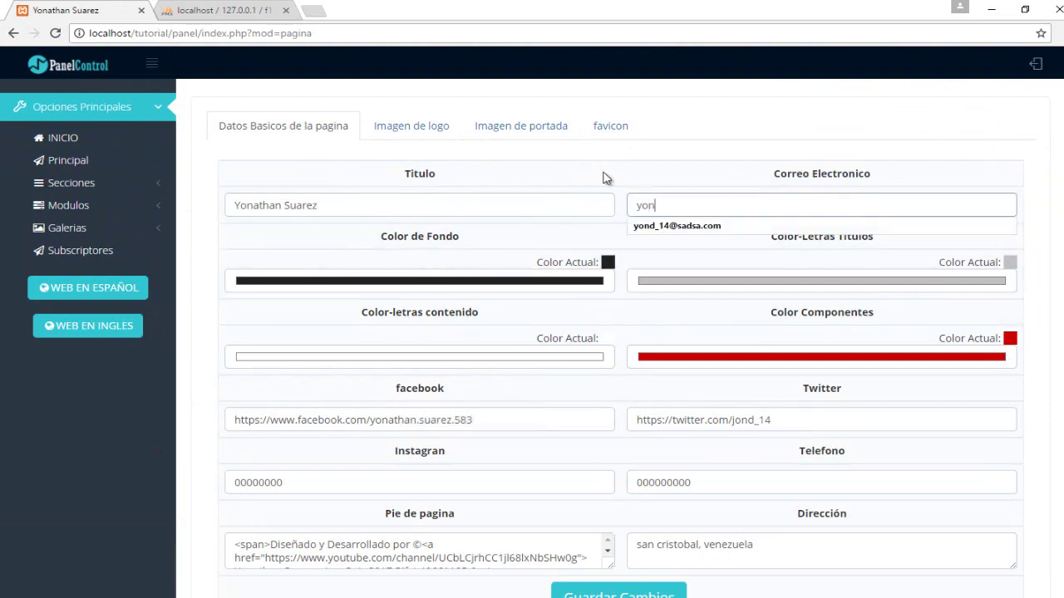
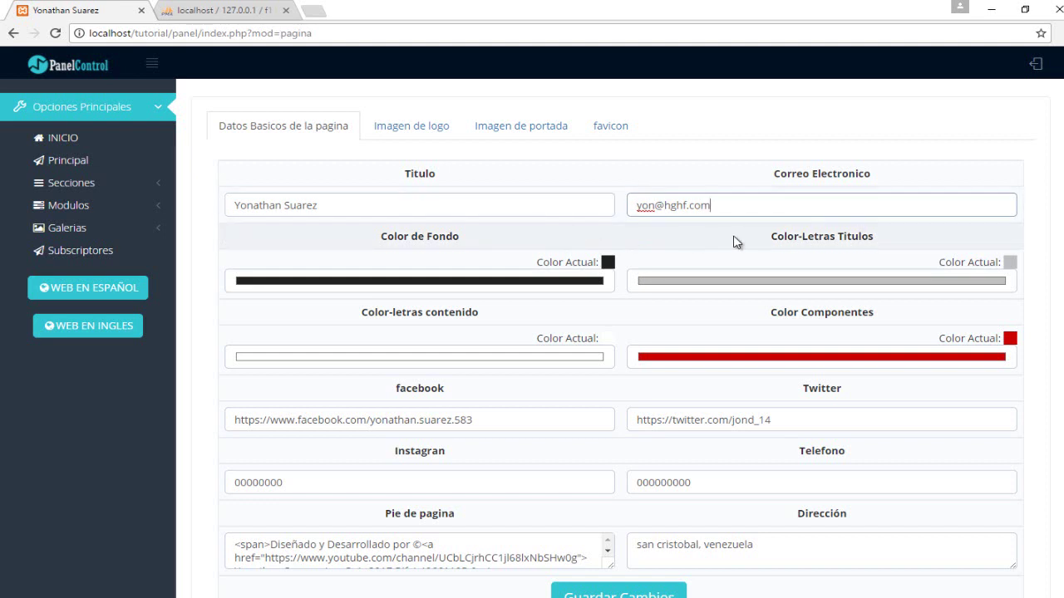
pyautogui.click(737, 241)
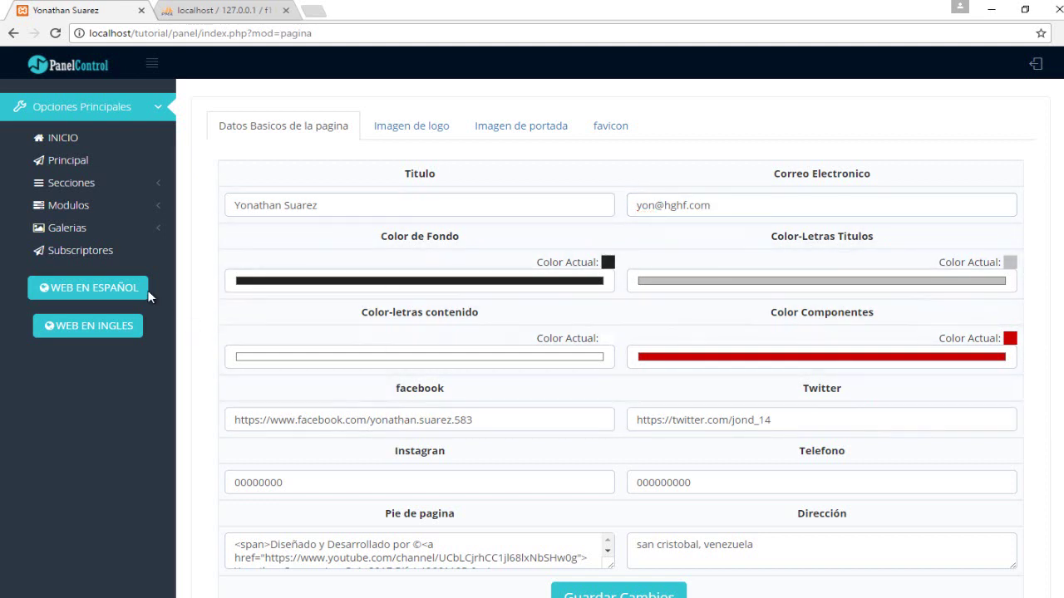
pyautogui.moveTo(83, 284); pyautogui.dragTo(84, 349)
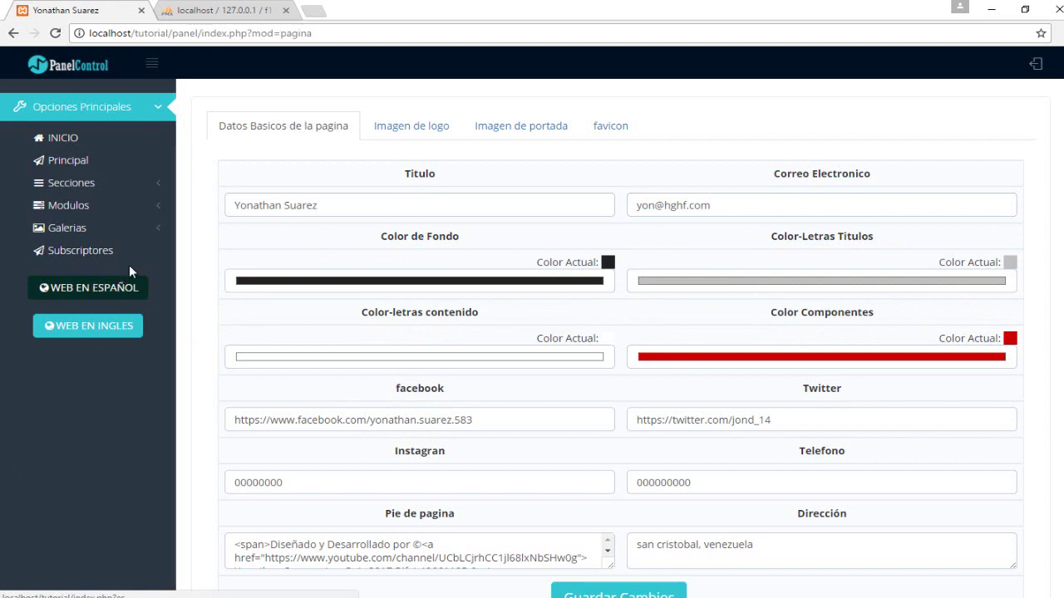
pyautogui.click(136, 182)
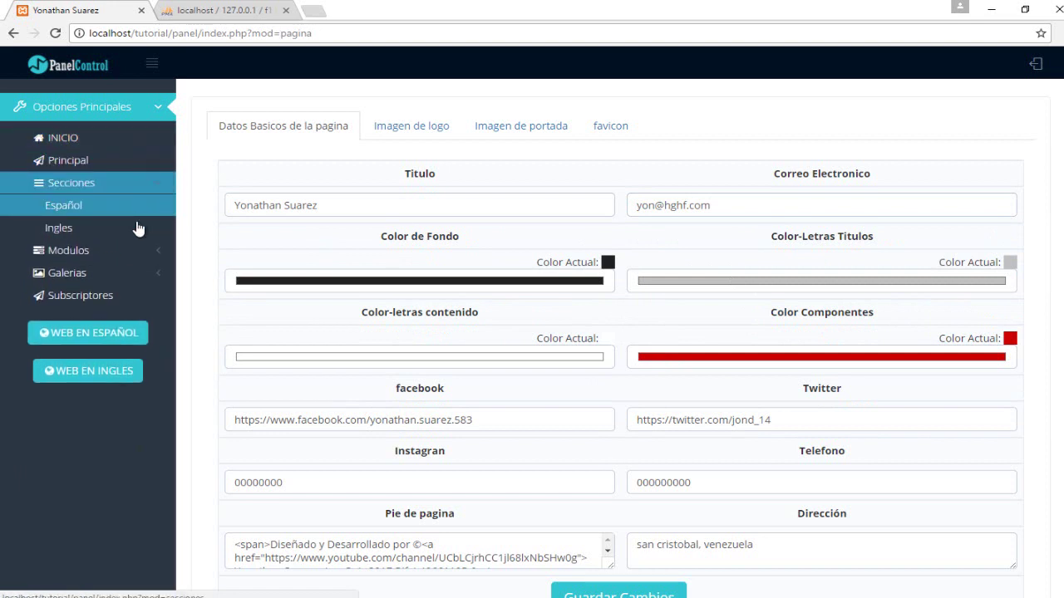
pyautogui.click(149, 190)
pyautogui.click(150, 190)
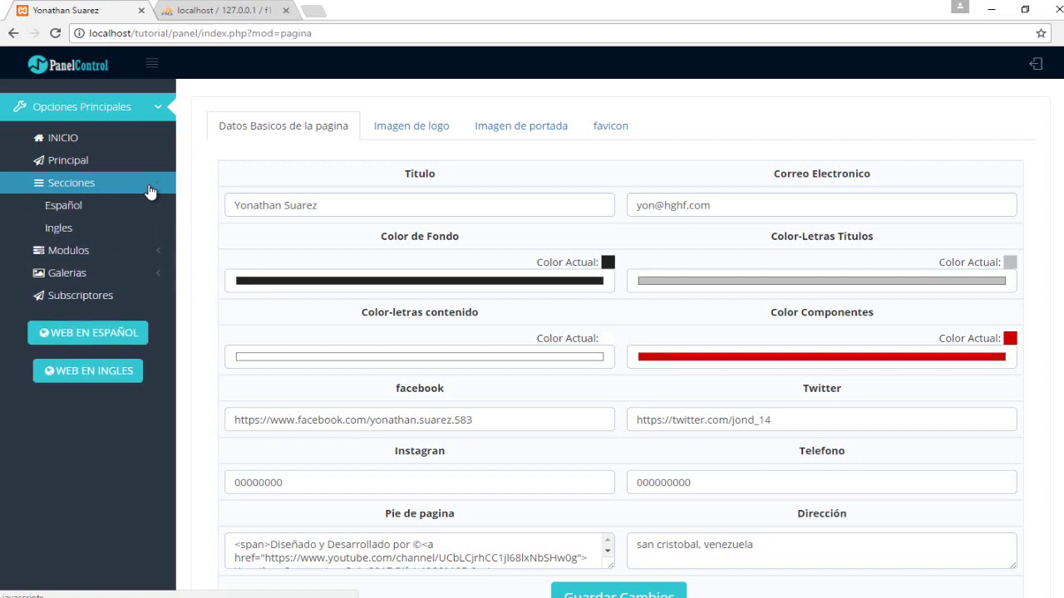
pyautogui.click(148, 188)
pyautogui.click(138, 189)
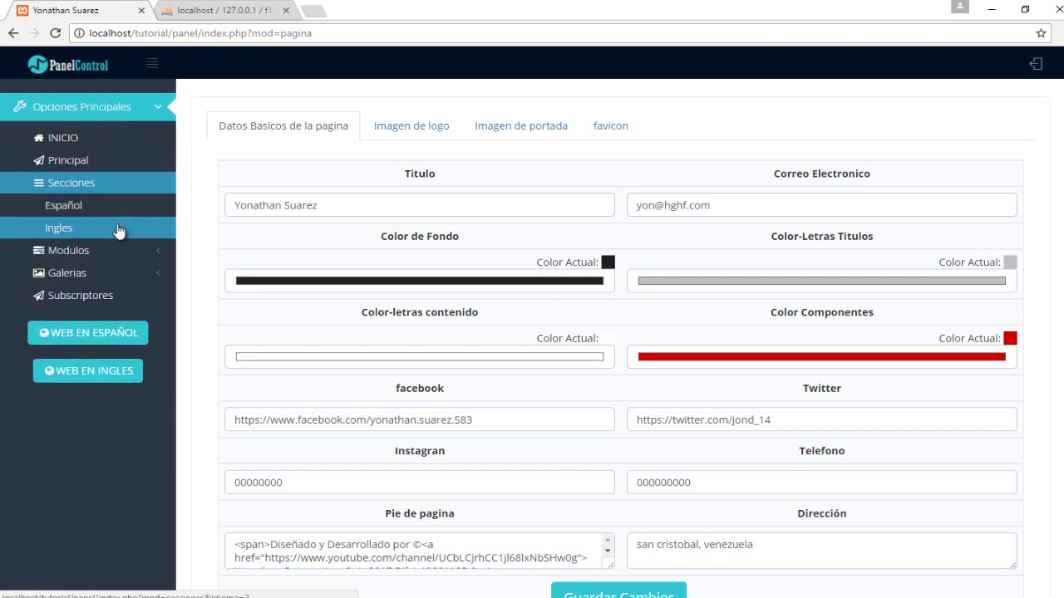
pyautogui.click(117, 189)
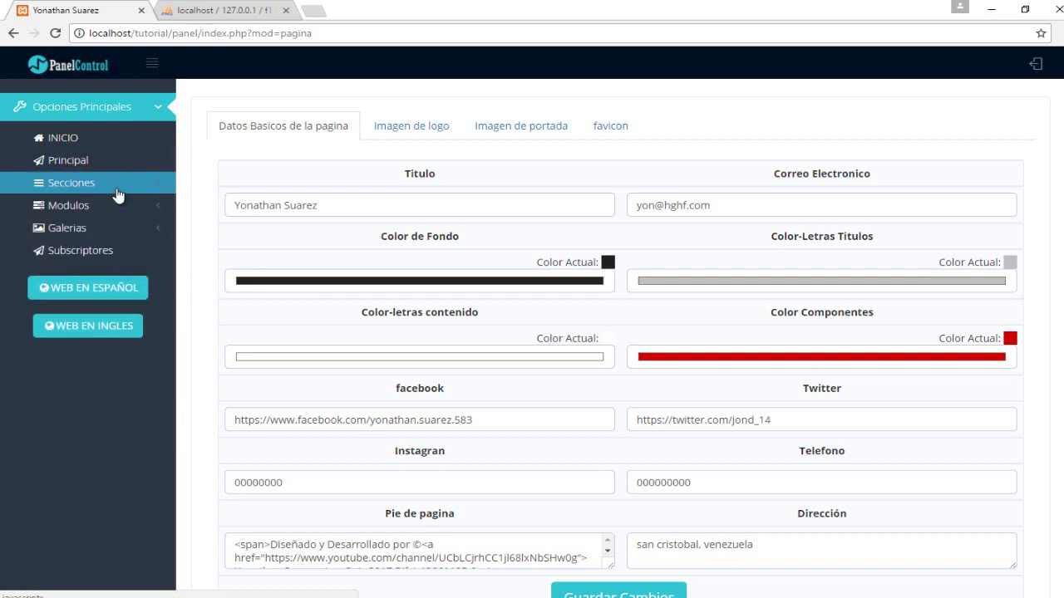
pyautogui.click(131, 213)
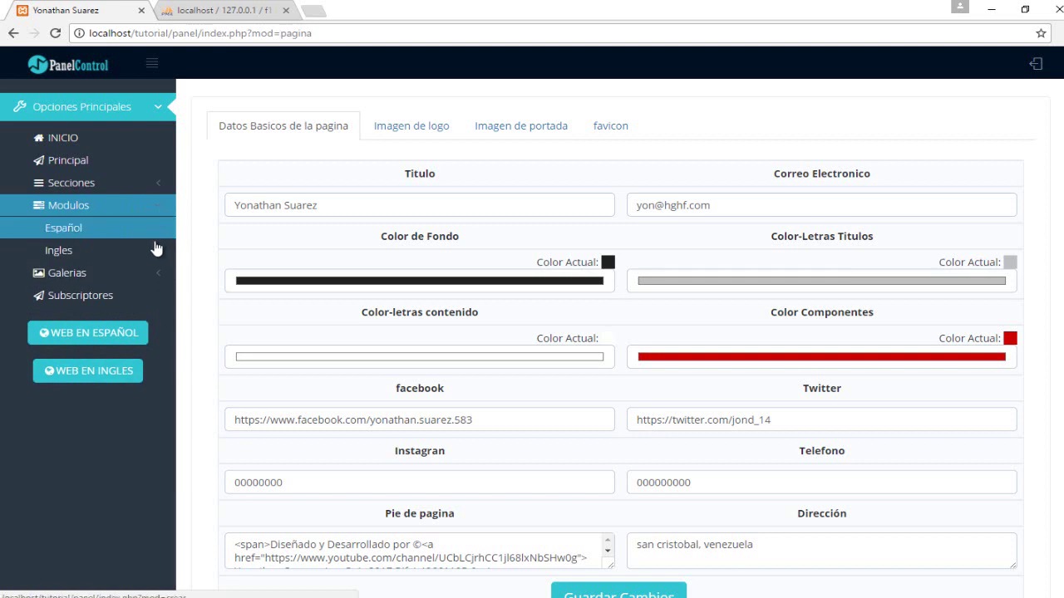
pyautogui.click(143, 205)
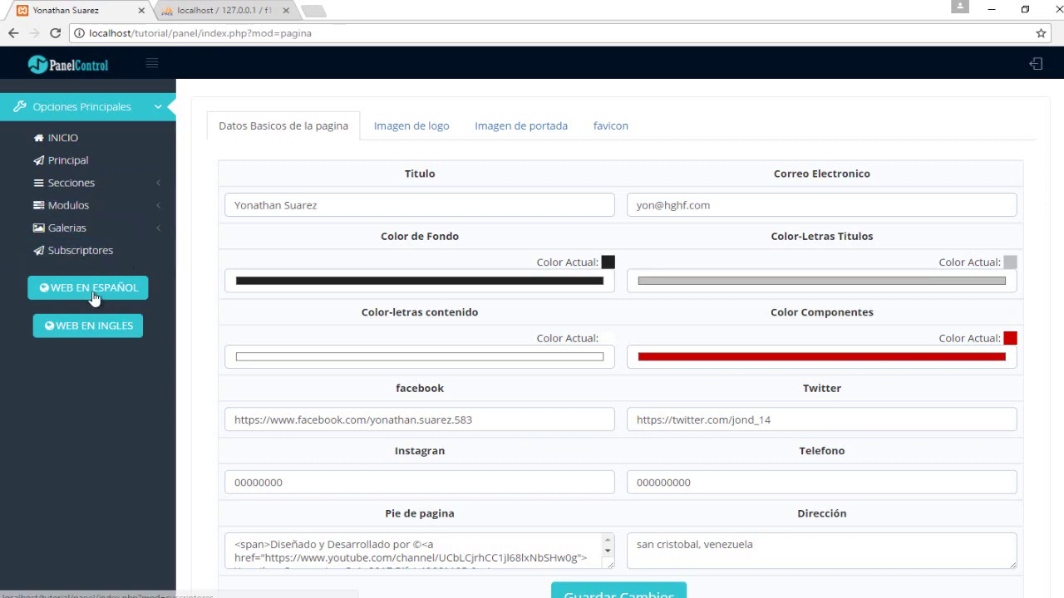
# Open the Spanish site in a new tab, browse it, visit Vehiculos, and return to Inicio.
pyautogui.click(93, 291)
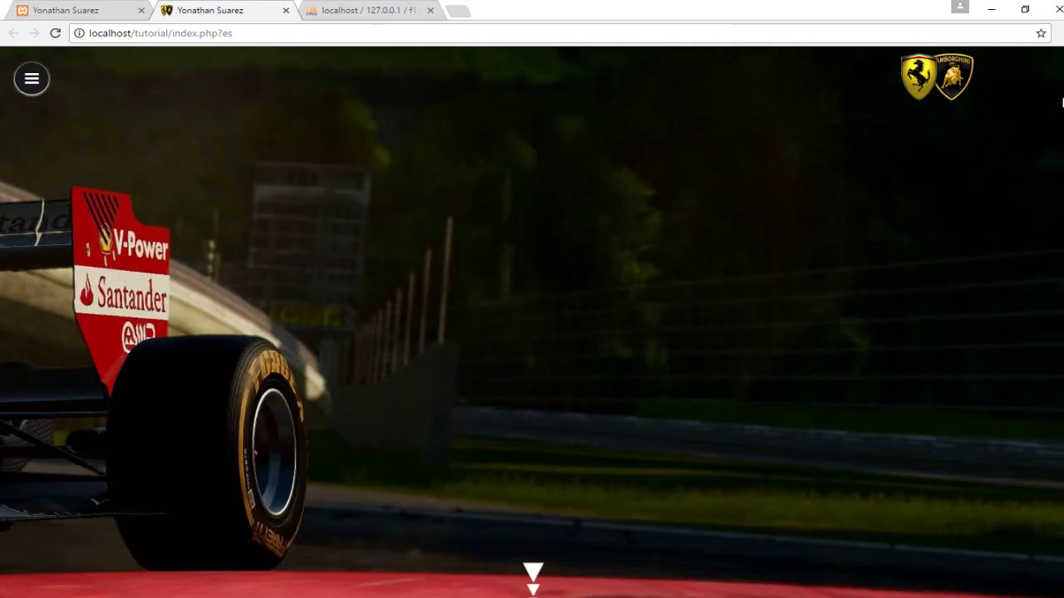
pyautogui.scroll(-10, 1053, 142)
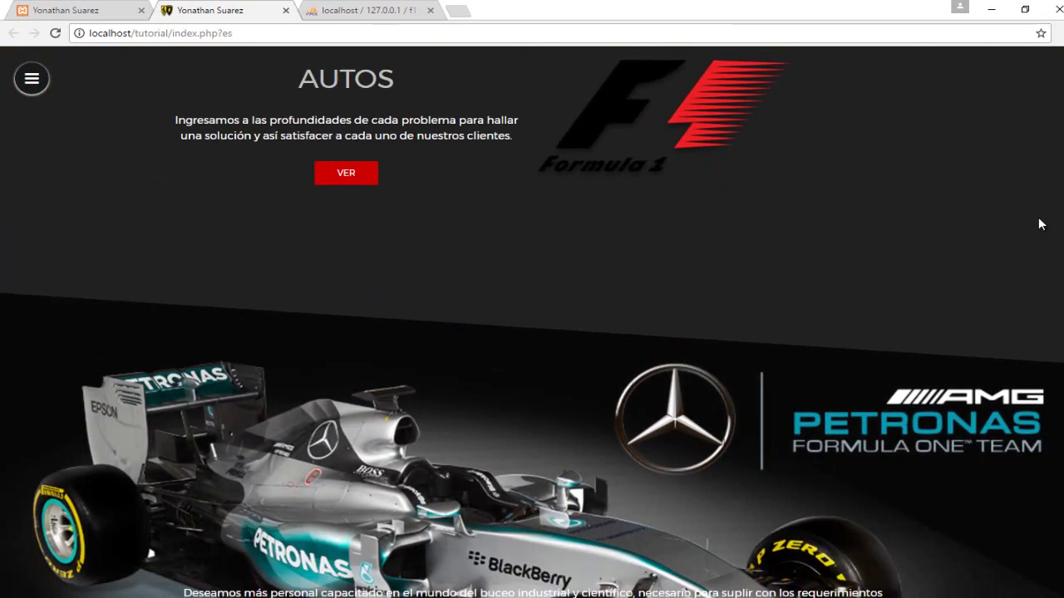
pyautogui.scroll(-10, 1028, 293)
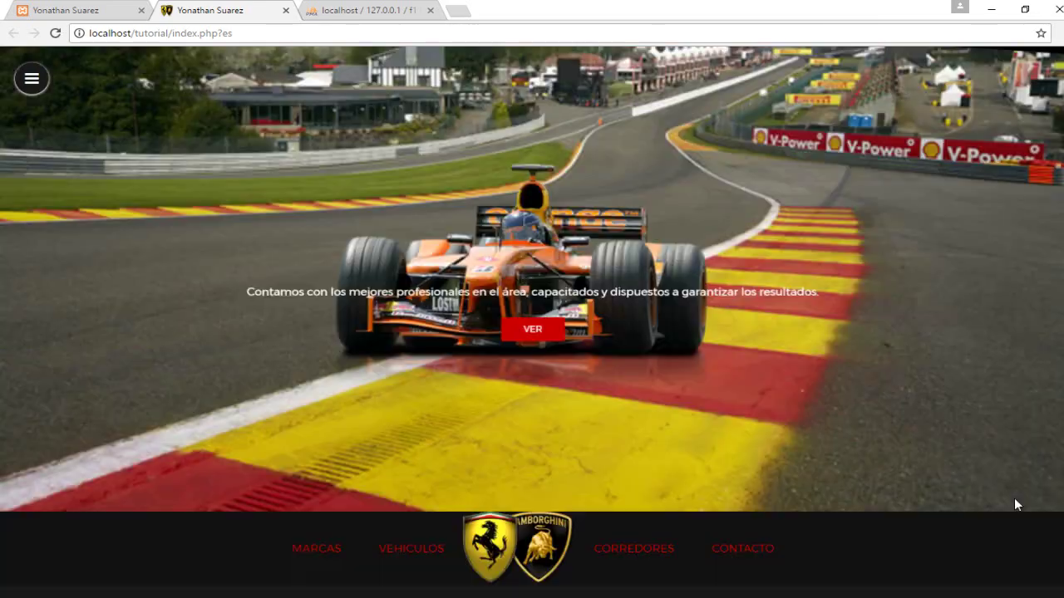
pyautogui.scroll(3, 1029, 275)
pyautogui.scroll(-6, 1027, 249)
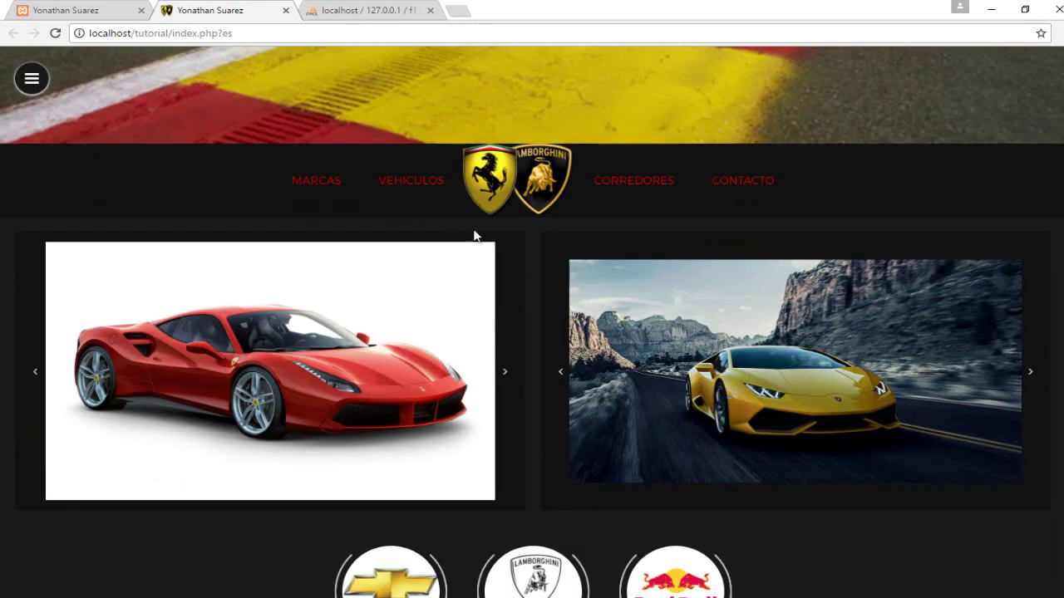
pyautogui.click(409, 182)
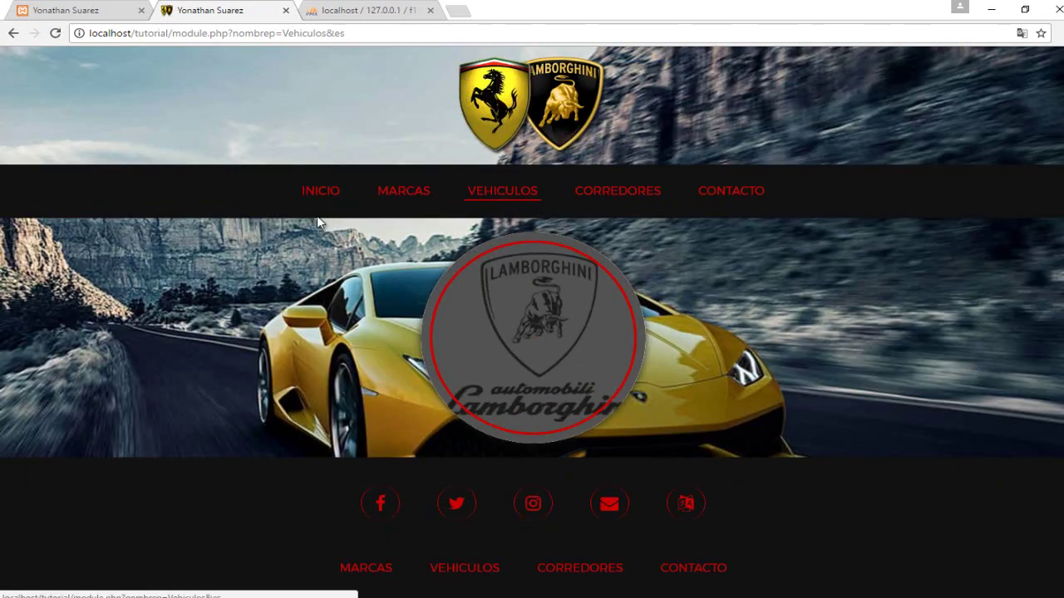
pyautogui.click(320, 190)
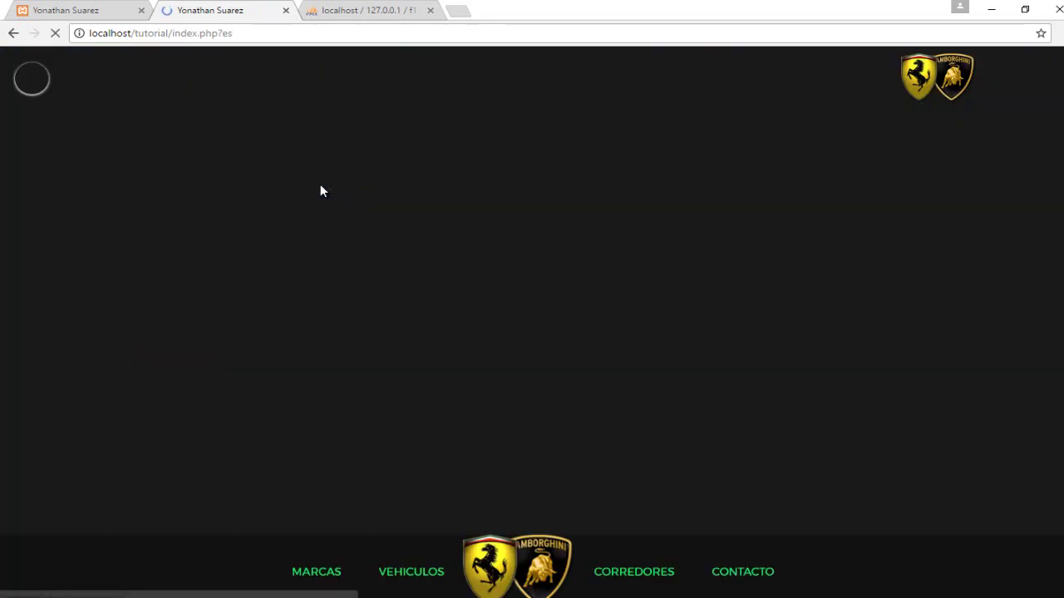
# Set the Color-Letras Titulos colour to yellow.
pyautogui.click(97, 9)
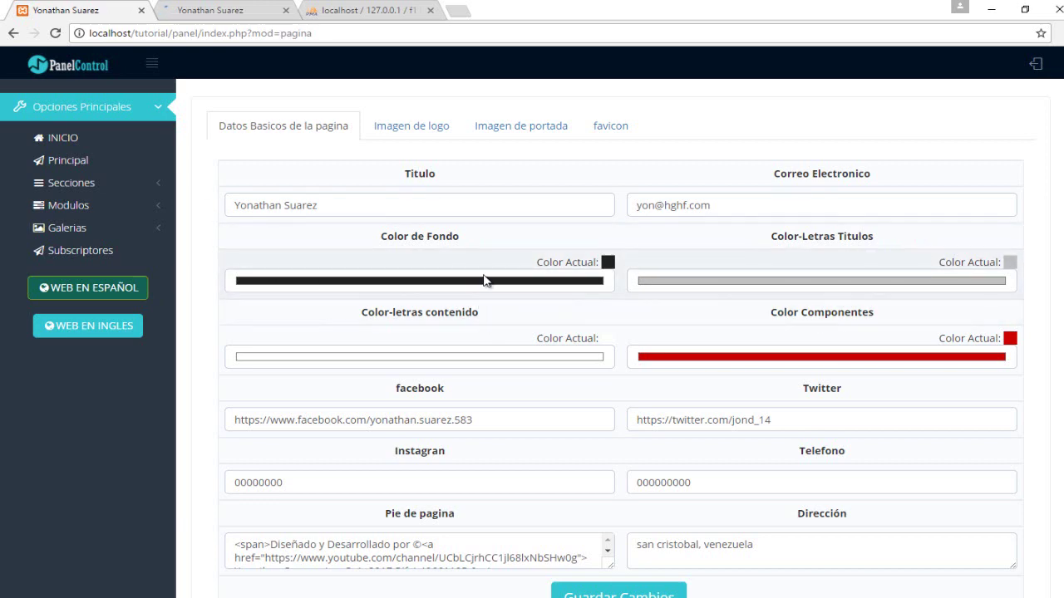
pyautogui.click(816, 277)
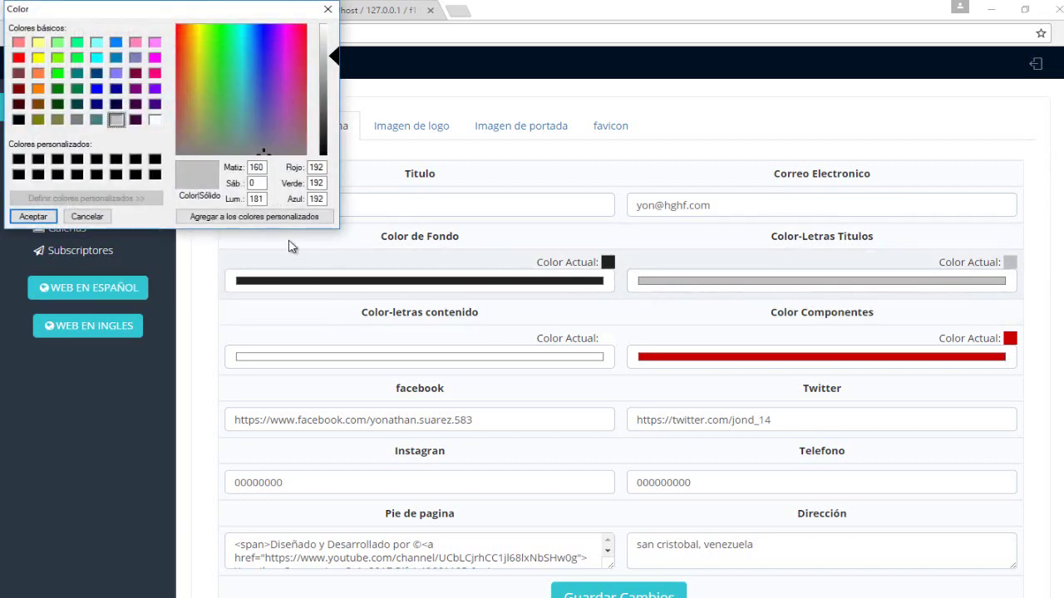
pyautogui.click(38, 58)
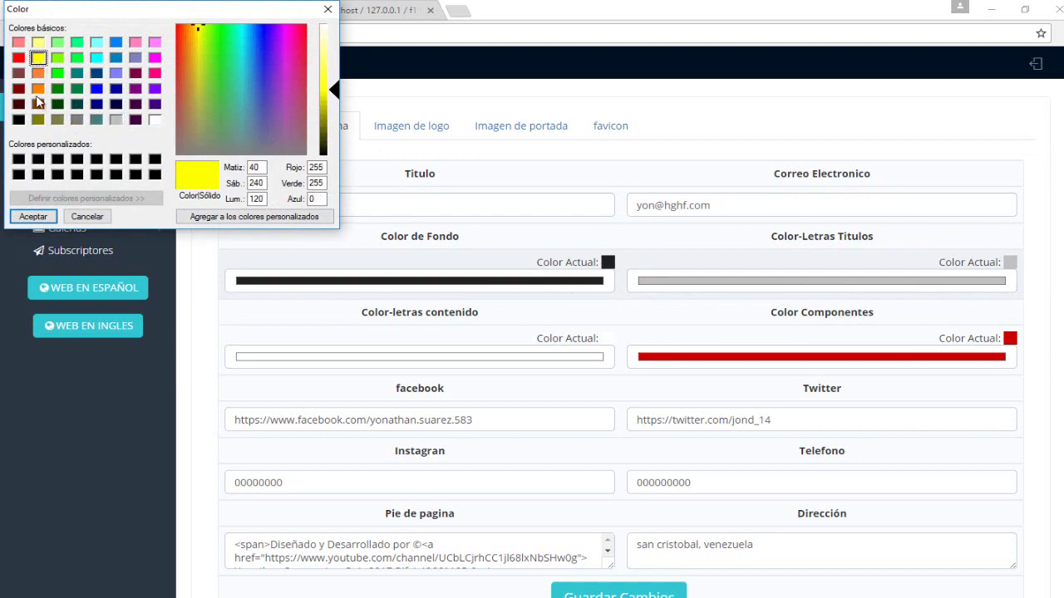
pyautogui.click(34, 217)
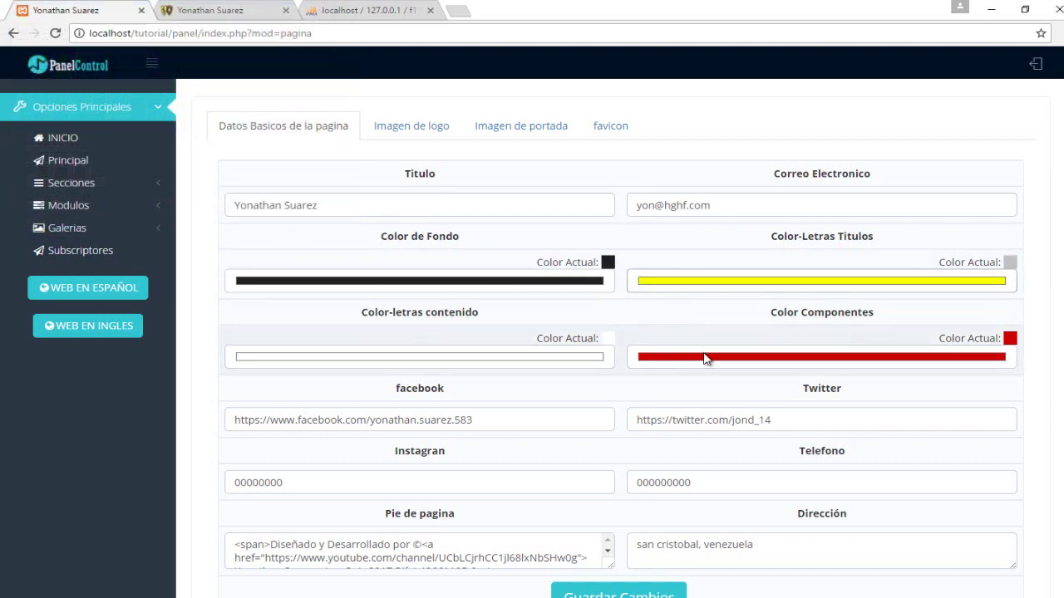
# Set Color Componentes to a darker olive yellow (176, 176, 0).
pyautogui.click(704, 358)
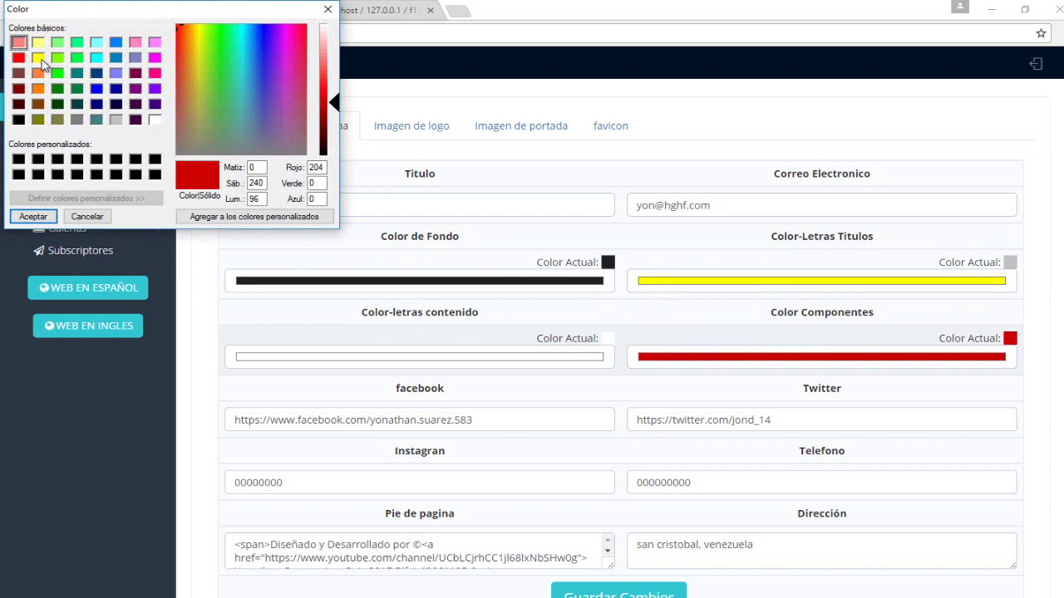
pyautogui.click(39, 58)
pyautogui.moveTo(334, 130); pyautogui.dragTo(352, 125)
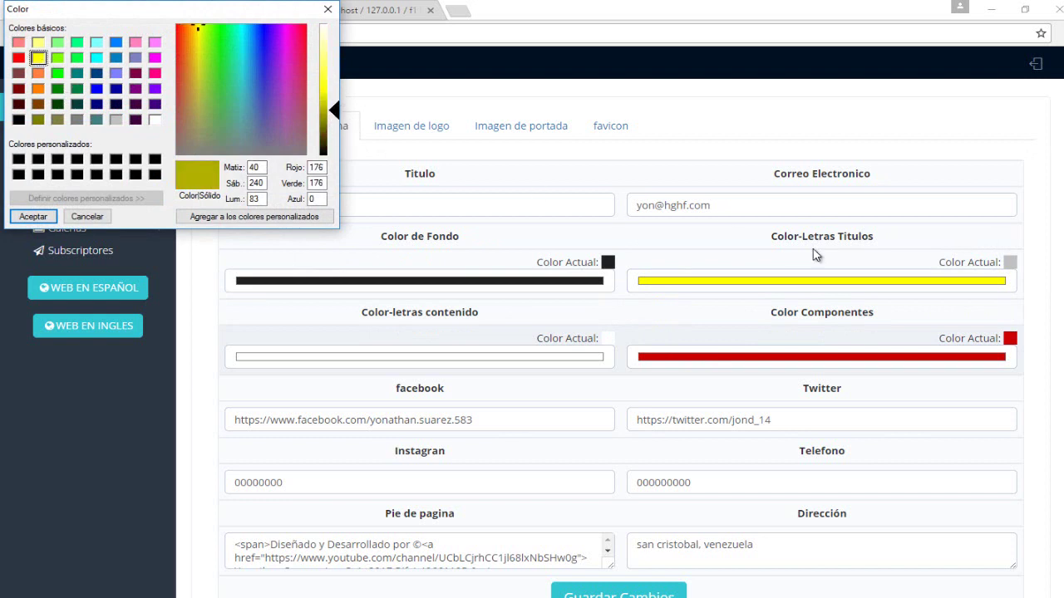
pyautogui.click(34, 216)
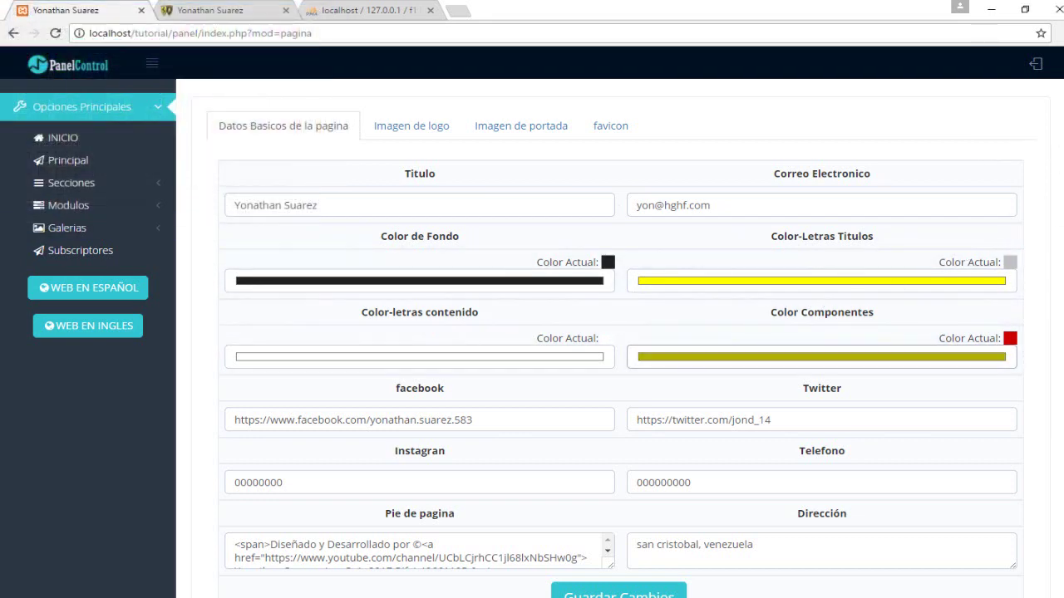
pyautogui.scroll(-1, 378, 182)
pyautogui.moveTo(379, 183); pyautogui.dragTo(0, 127)
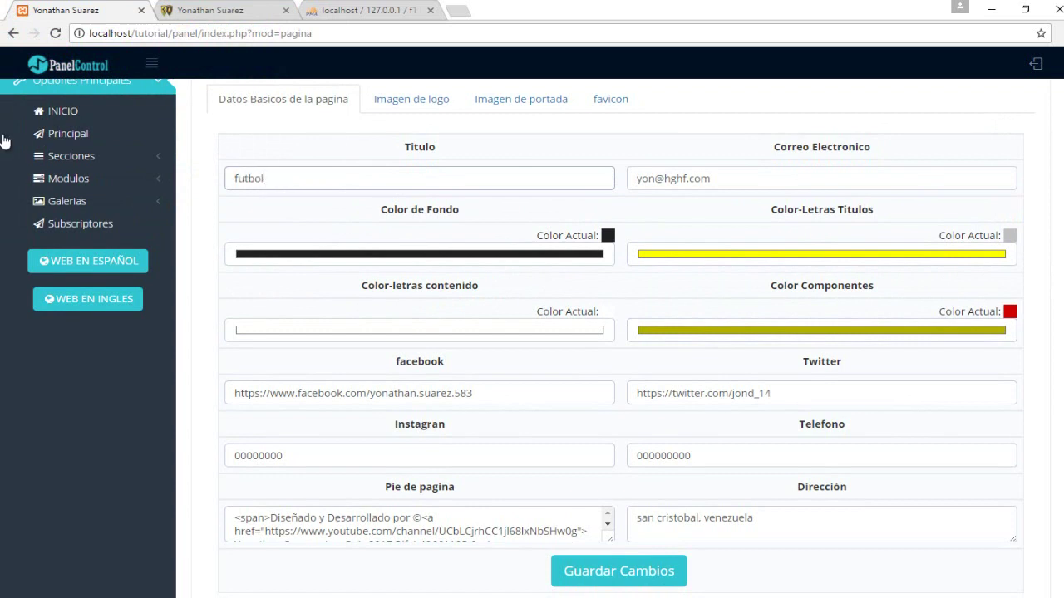
pyautogui.click(197, 413)
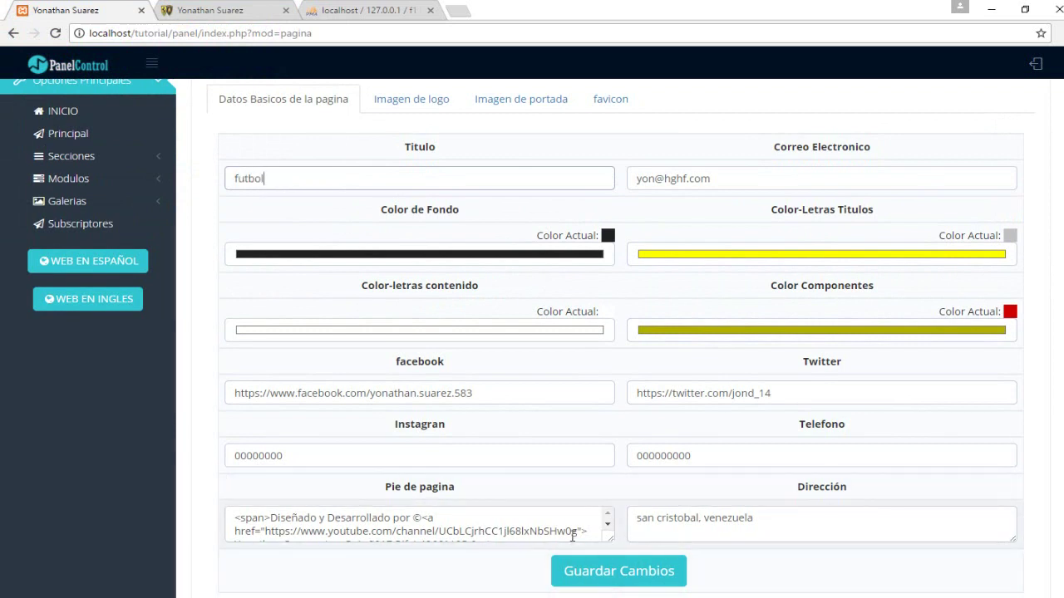
pyautogui.moveTo(616, 537); pyautogui.dragTo(630, 563)
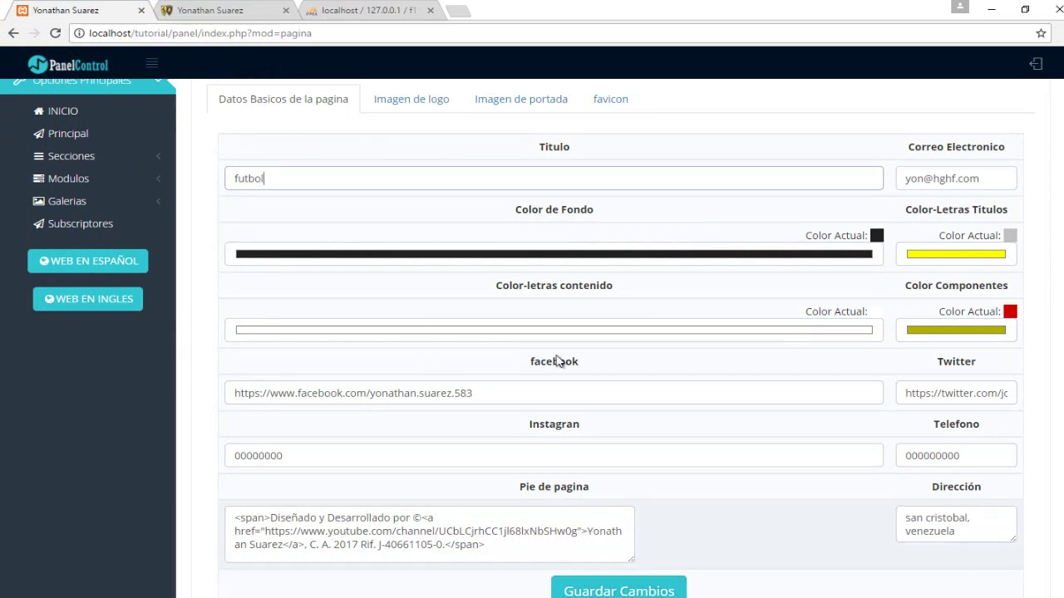
pyautogui.moveTo(551, 385); pyautogui.dragTo(218, 375)
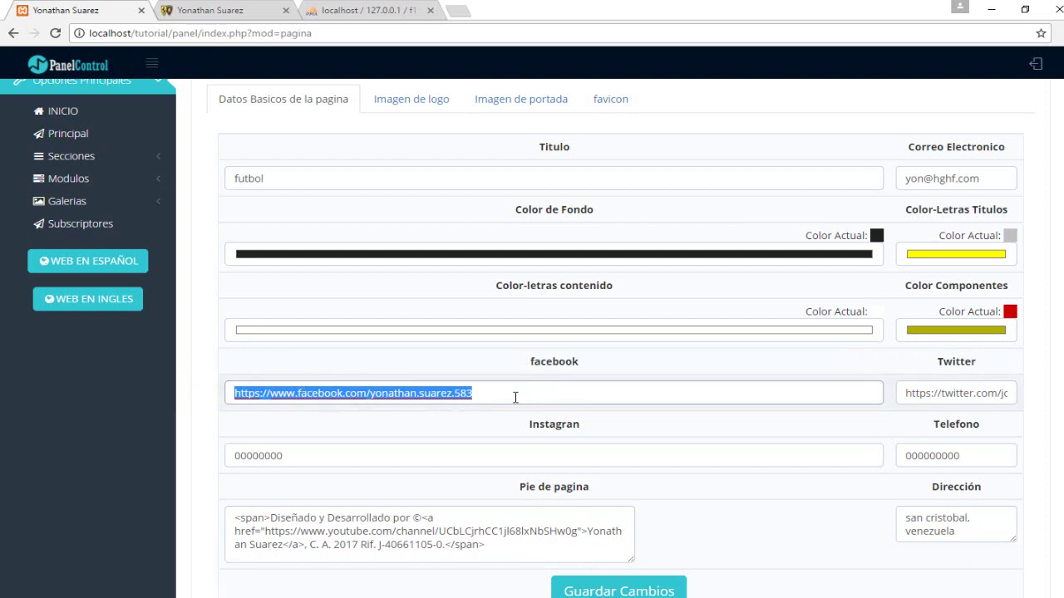
pyautogui.click(425, 449)
pyautogui.moveTo(491, 396); pyautogui.dragTo(391, 403)
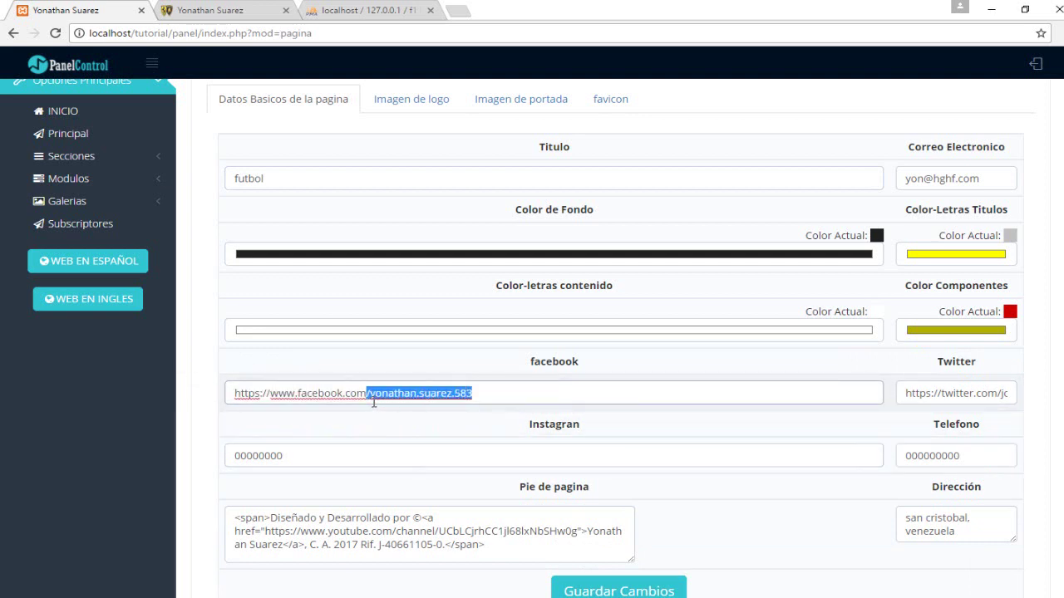
pyautogui.press('BackSpace')
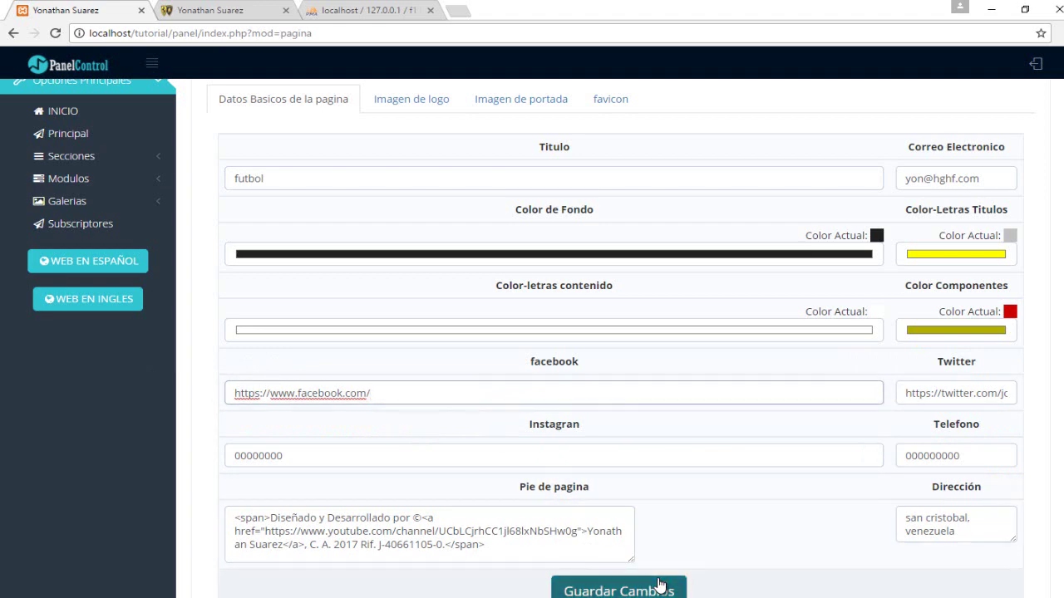
# Save the page settings with Guardar Cambios.
pyautogui.click(661, 586)
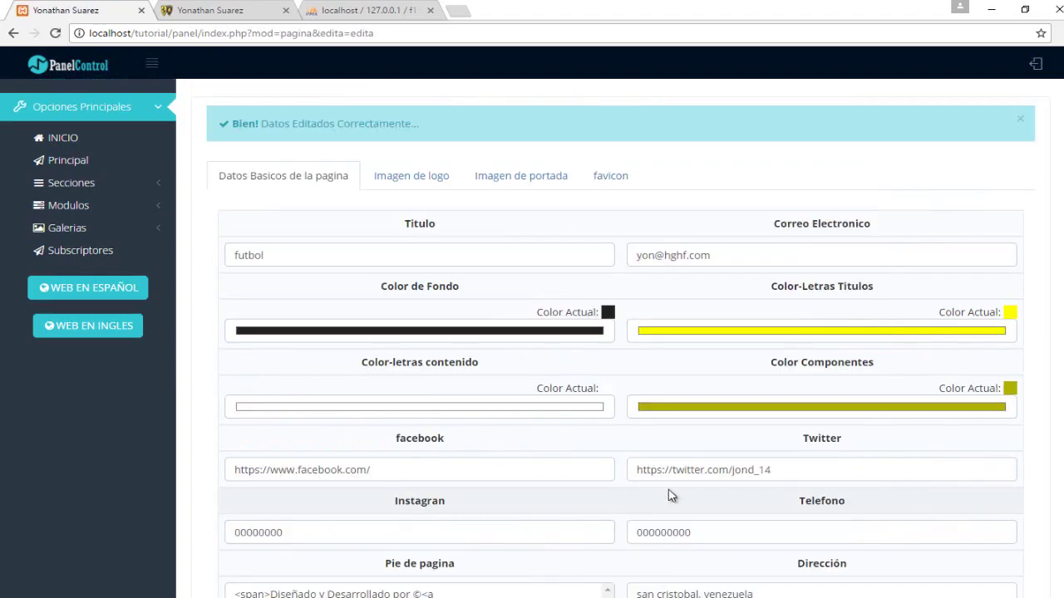
pyautogui.scroll(-3, 1046, 403)
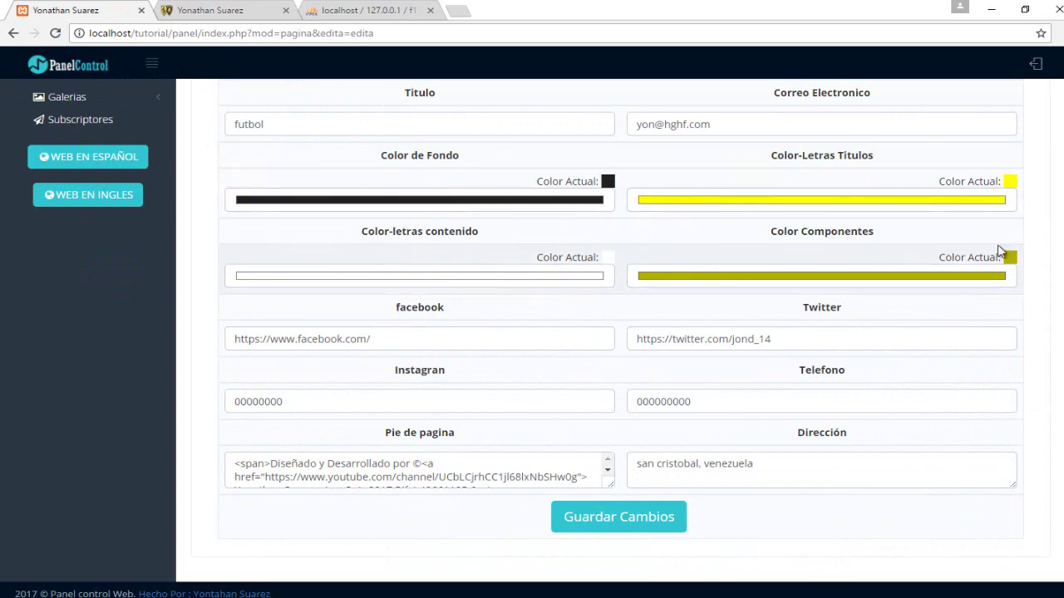
pyautogui.scroll(3, 1000, 251)
# Reload the public site and scroll its home page to check the futbol title and yellow headings.
pyautogui.click(224, 10)
pyautogui.press('F5')
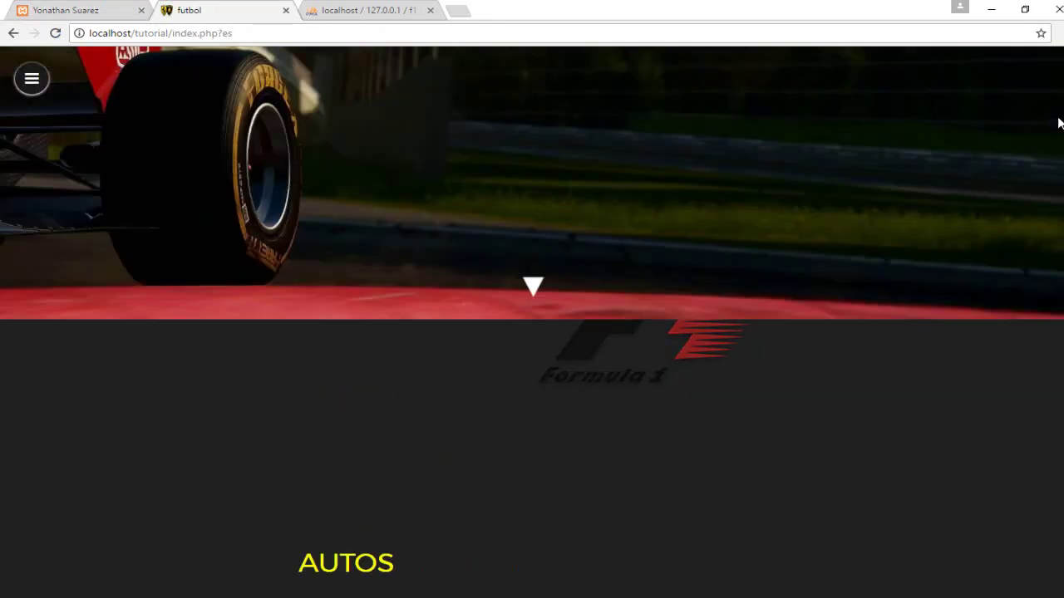
pyautogui.scroll(-4, 1056, 149)
pyautogui.scroll(1, 1051, 178)
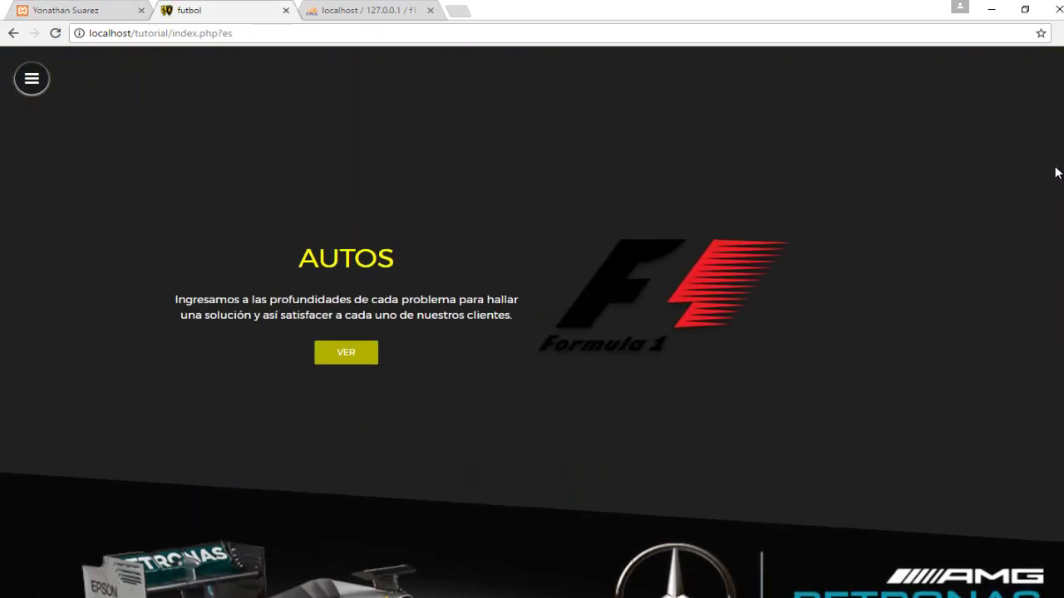
pyautogui.moveTo(319, 264); pyautogui.dragTo(381, 256)
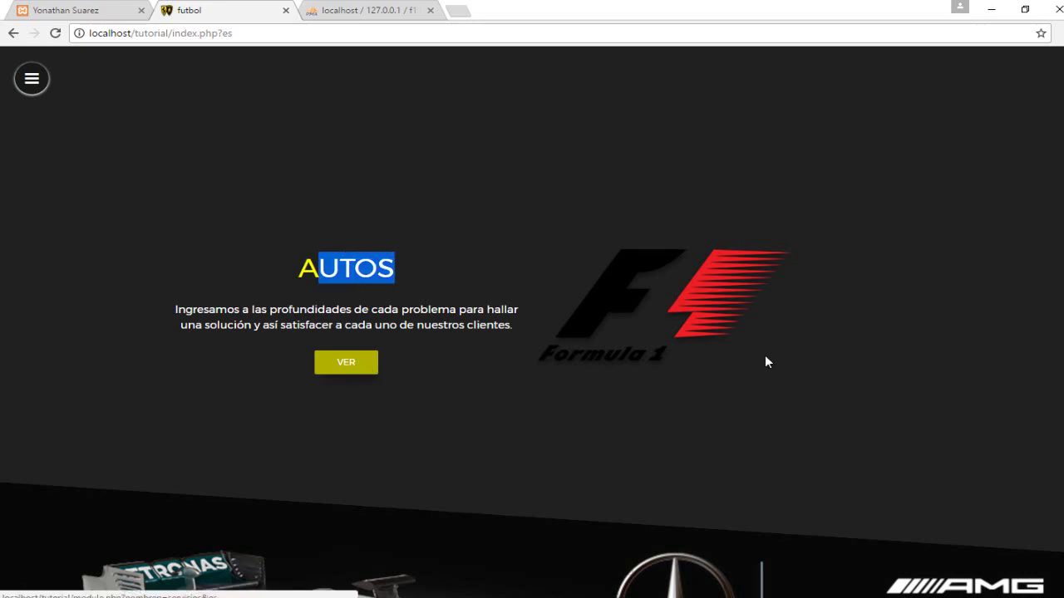
pyautogui.scroll(-5, 1052, 209)
pyautogui.scroll(-15, 1053, 358)
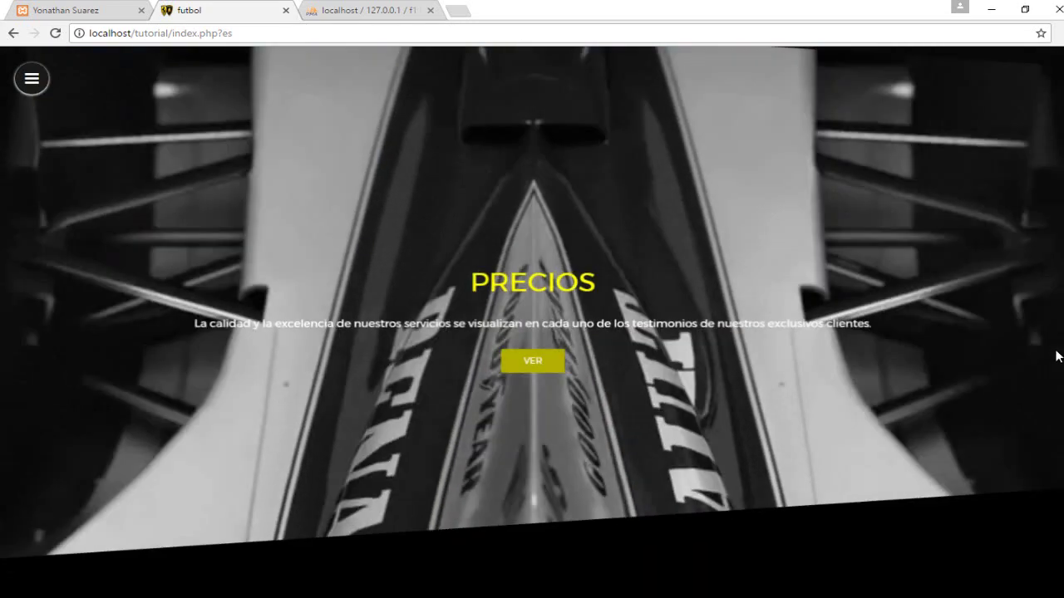
pyautogui.scroll(-2, 1031, 527)
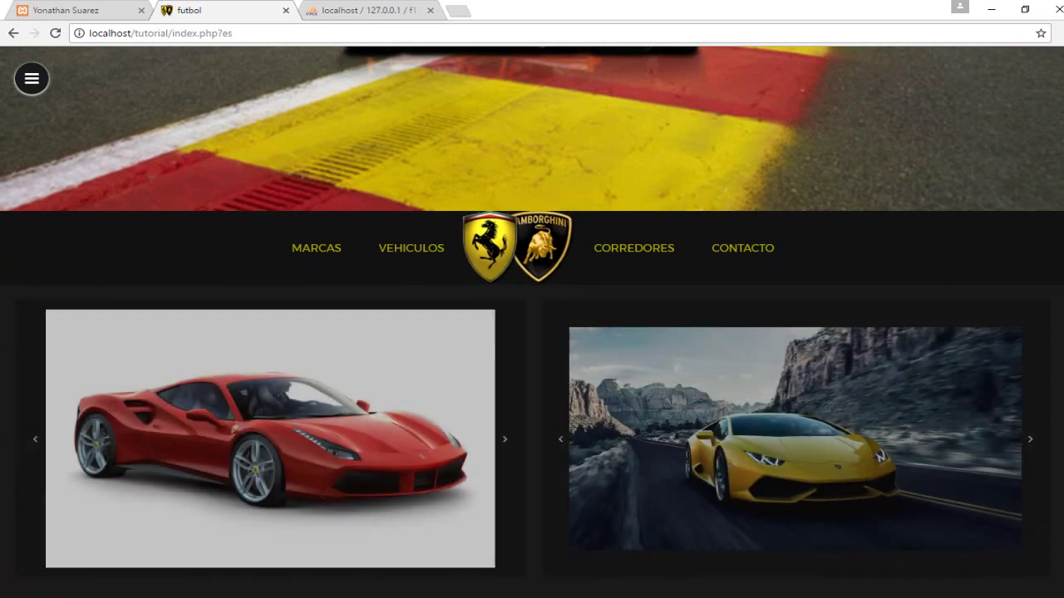
pyautogui.scroll(-3, 1010, 305)
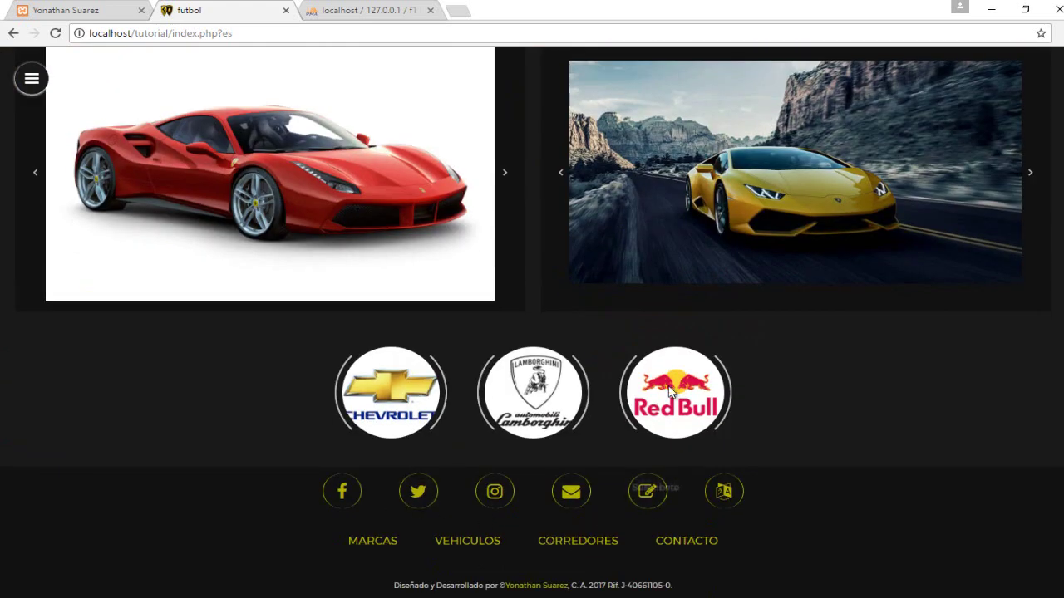
# View the Contacto page, then return to the home page.
pyautogui.click(710, 538)
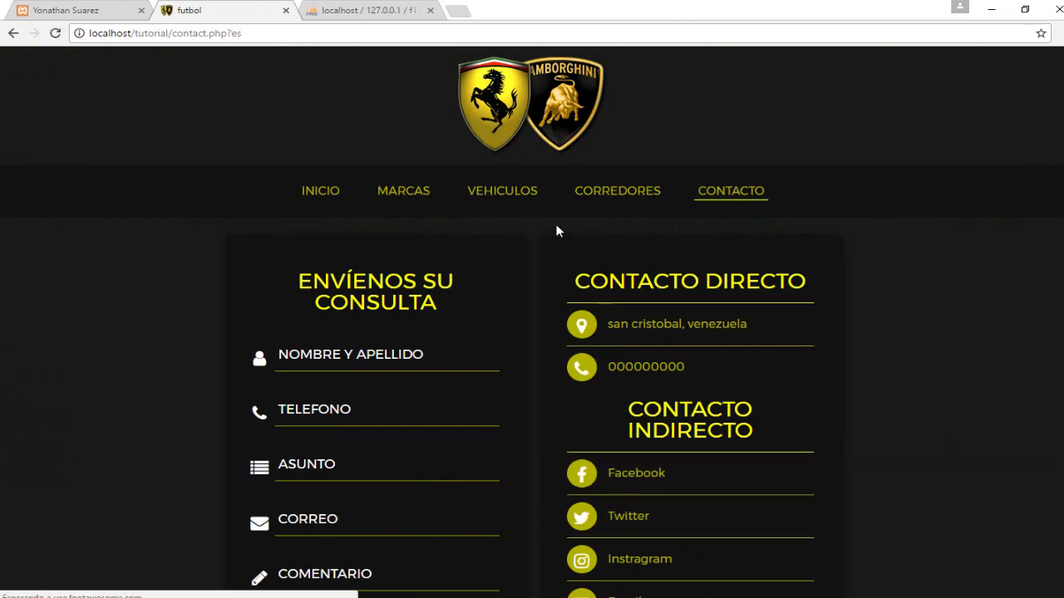
pyautogui.scroll(-2, 1059, 308)
pyautogui.scroll(2, 1058, 308)
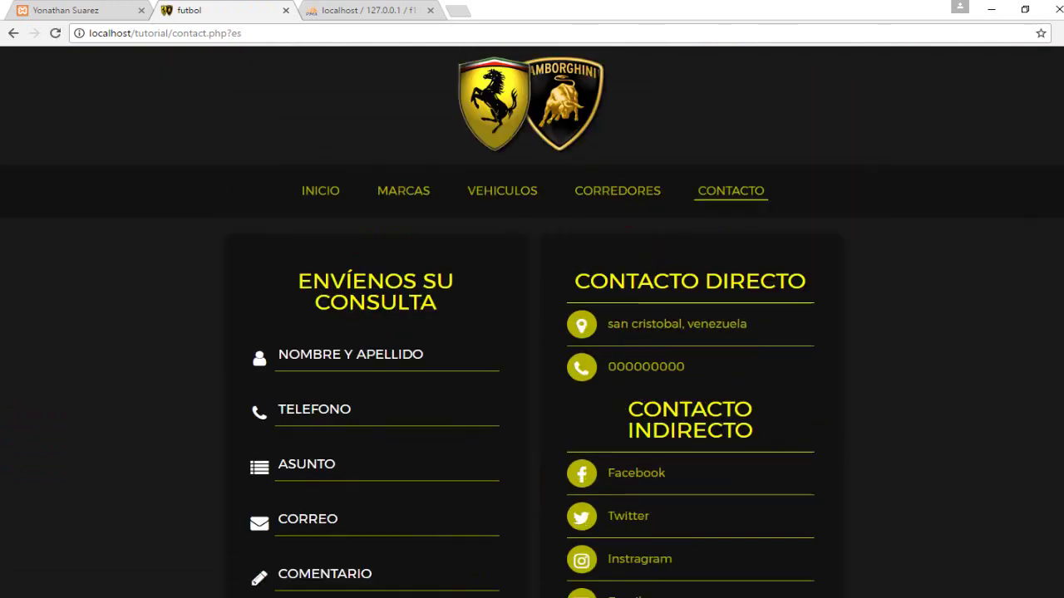
pyautogui.click(319, 194)
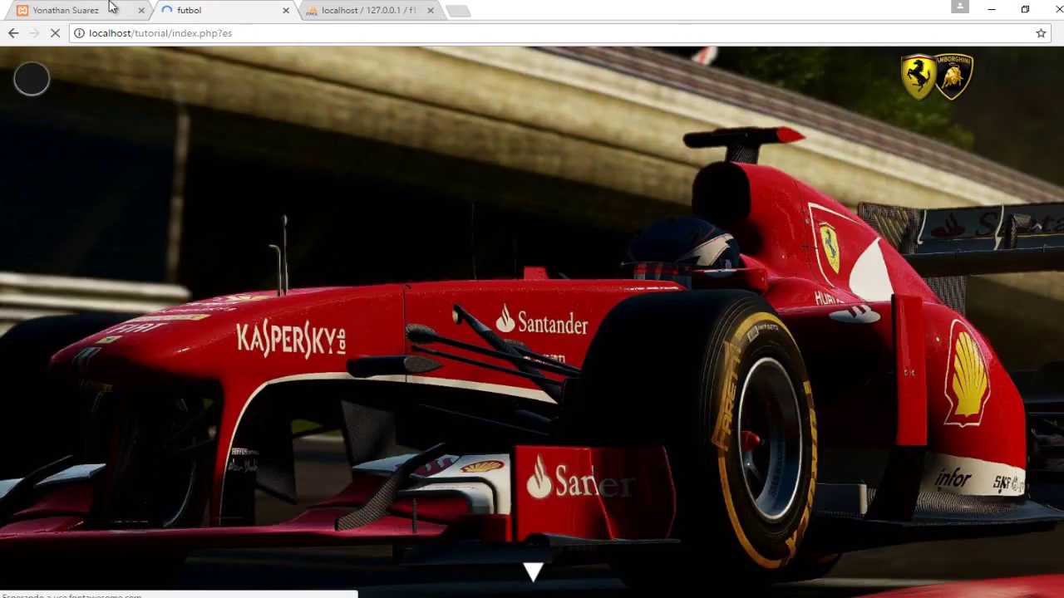
# Upload tachira1.png from the E: drive's tachira folder as the site logo.
pyautogui.click(112, 10)
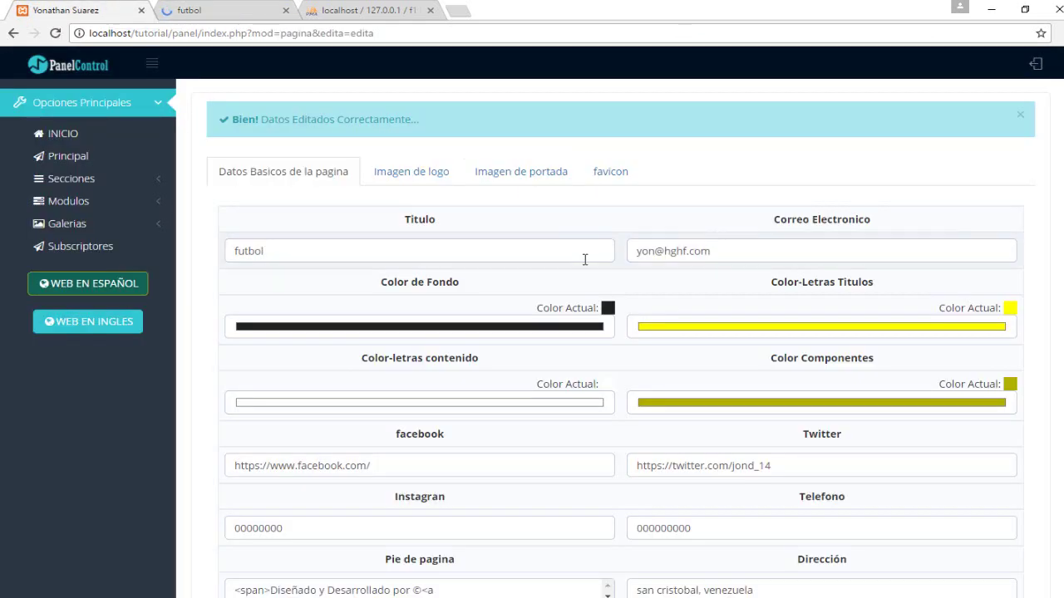
pyautogui.click(416, 165)
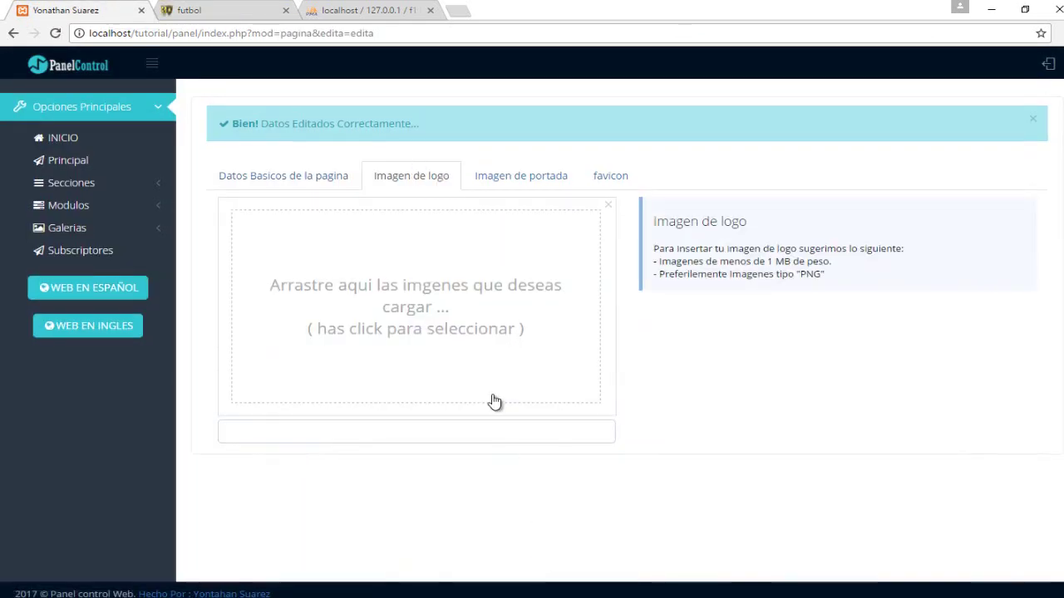
pyautogui.click(474, 347)
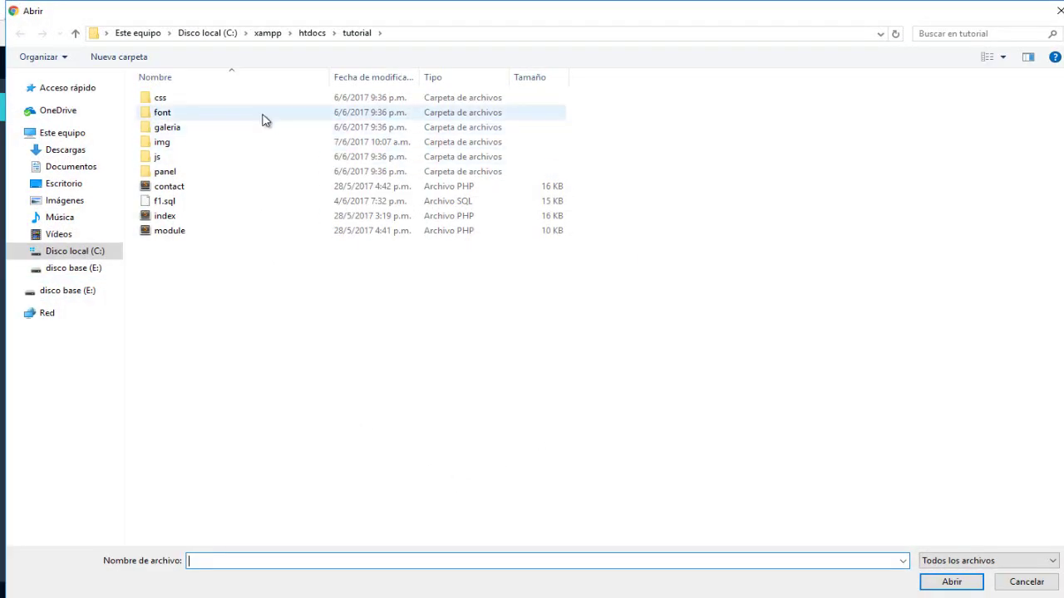
pyautogui.click(83, 290)
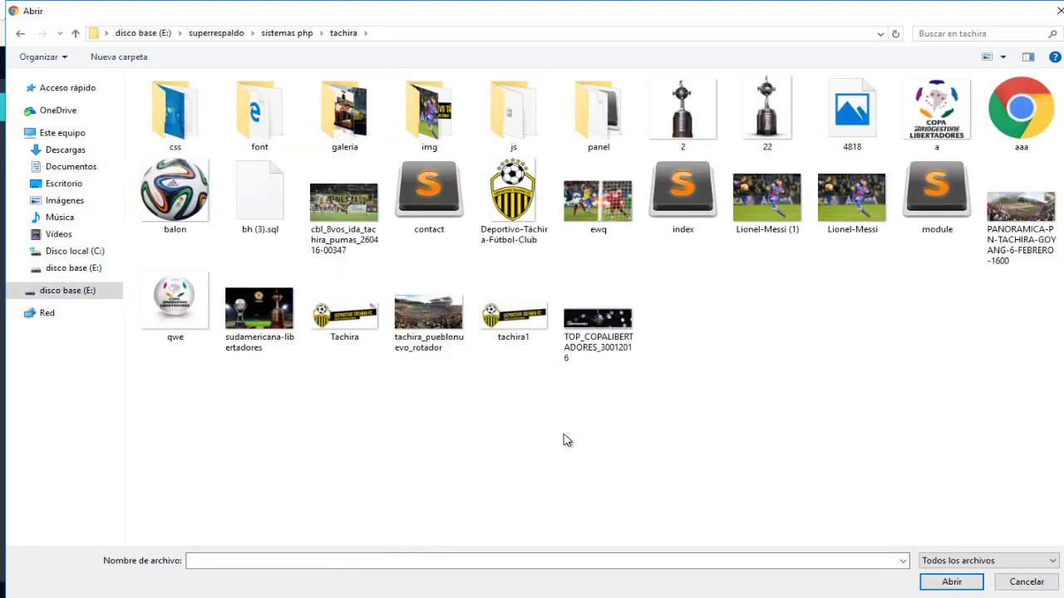
pyautogui.click(357, 322)
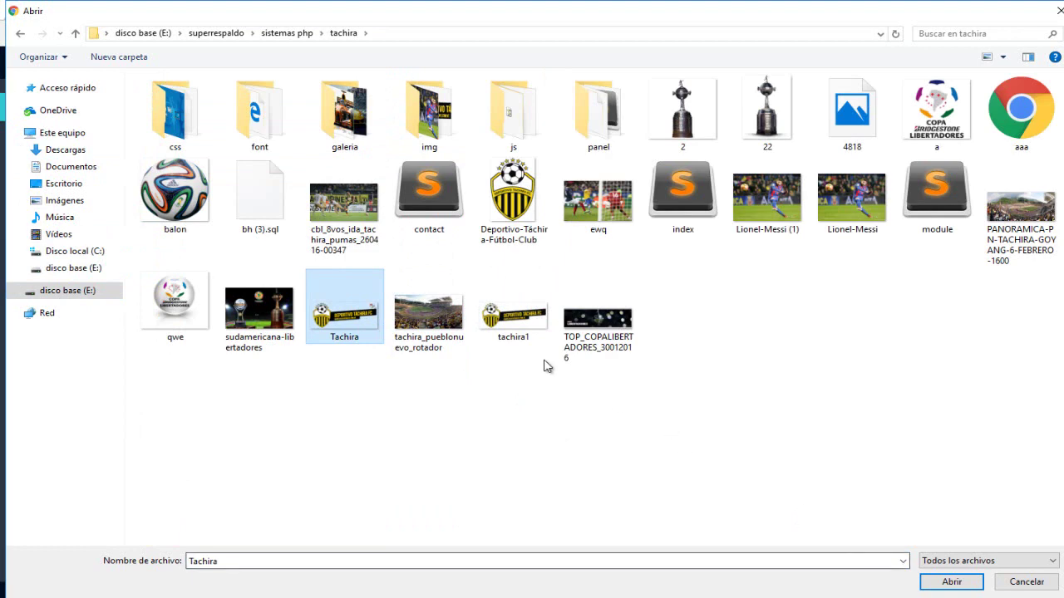
pyautogui.click(507, 328)
pyautogui.click(951, 582)
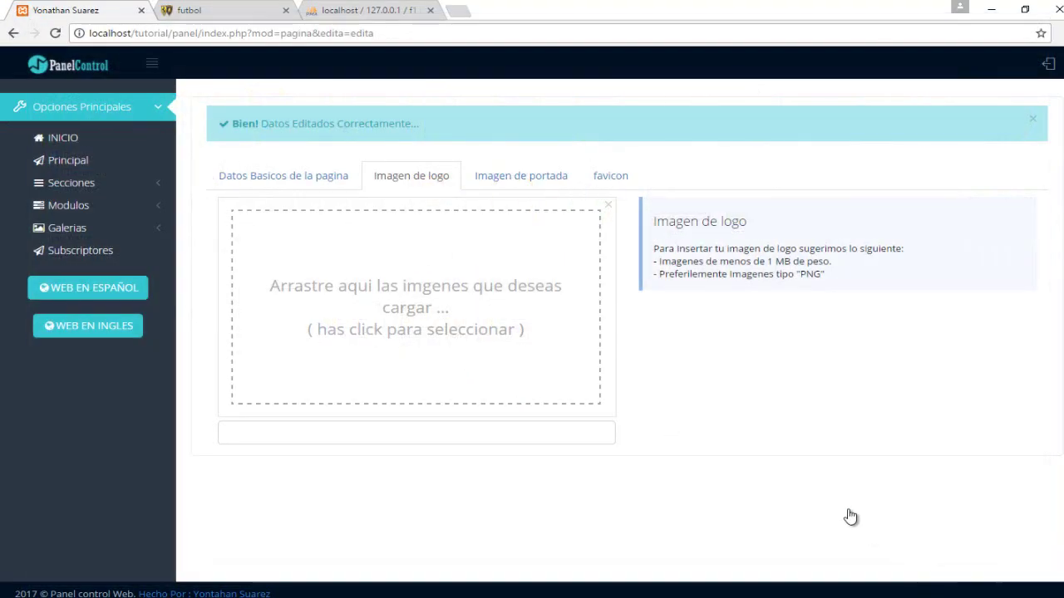
pyautogui.click(592, 438)
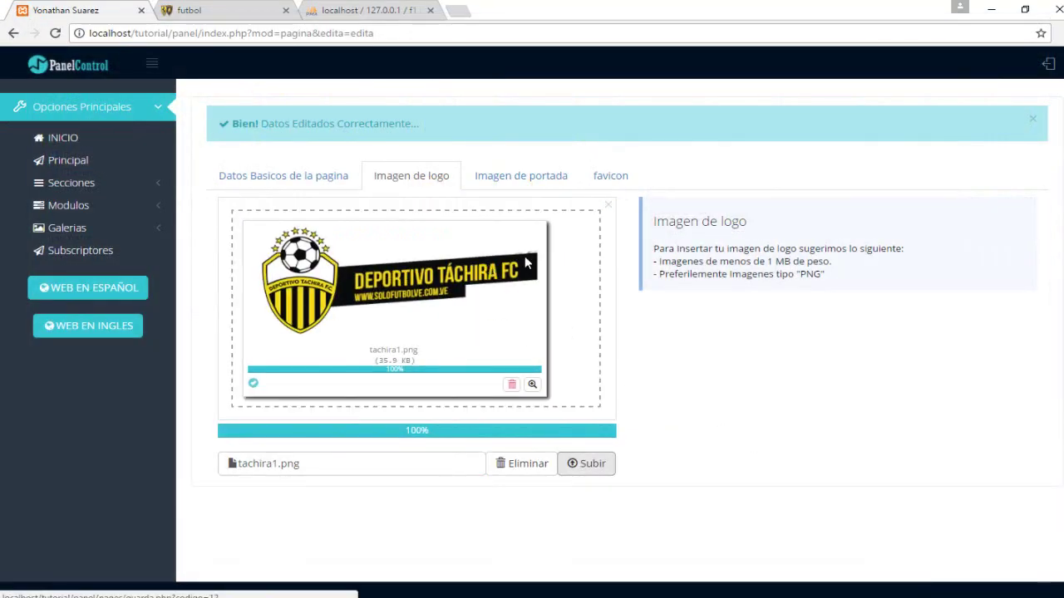
pyautogui.click(551, 191)
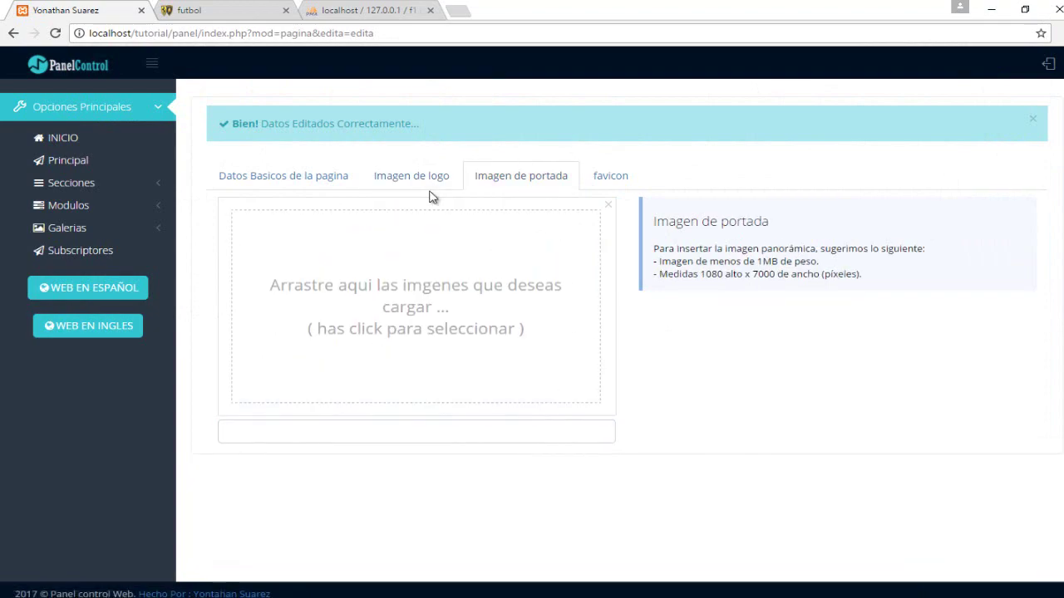
# Upload the PANORAMICA-PN-TACHIRA-GOYANG-6-FEBRERO-1600 stadium panorama as the cover image.
pyautogui.click(468, 283)
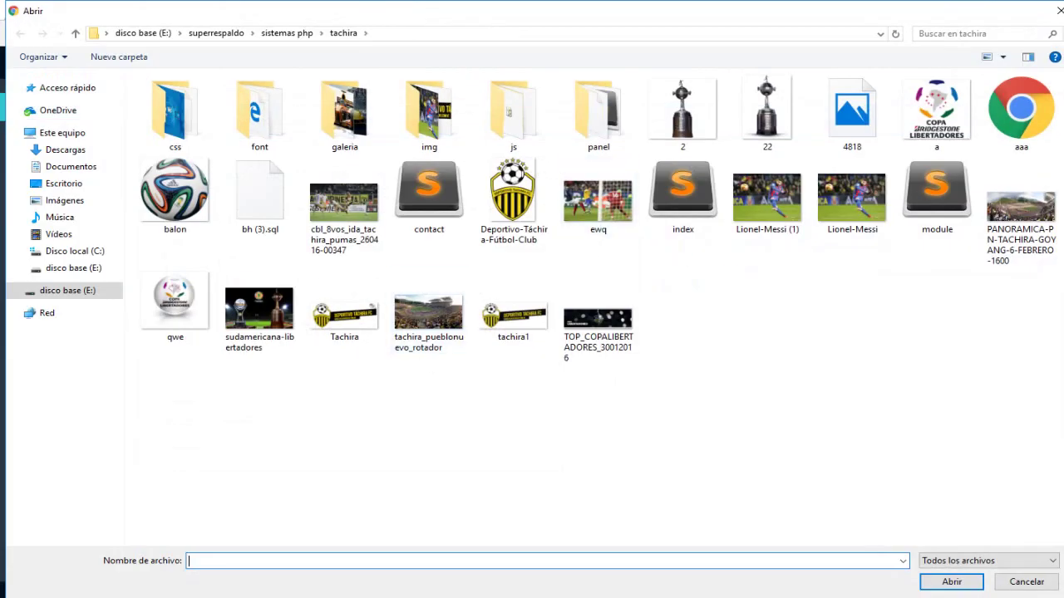
pyautogui.click(1030, 220)
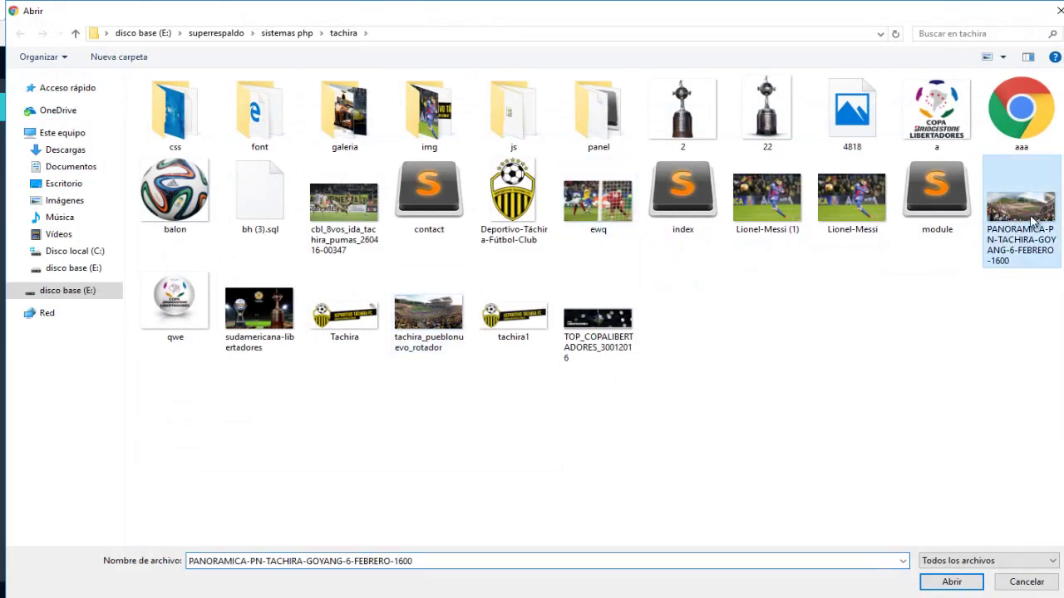
pyautogui.click(942, 581)
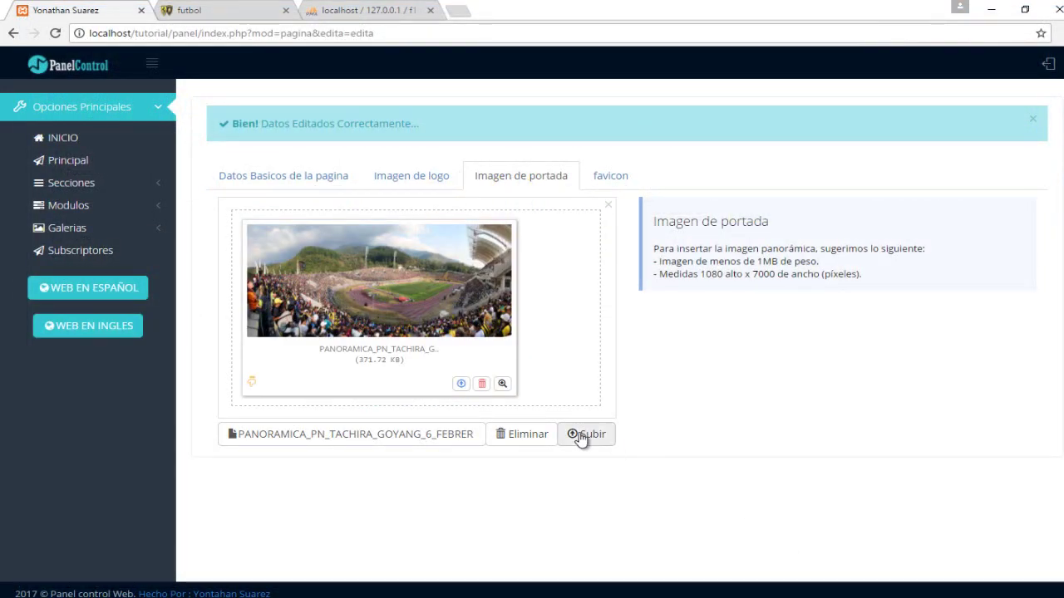
pyautogui.click(582, 437)
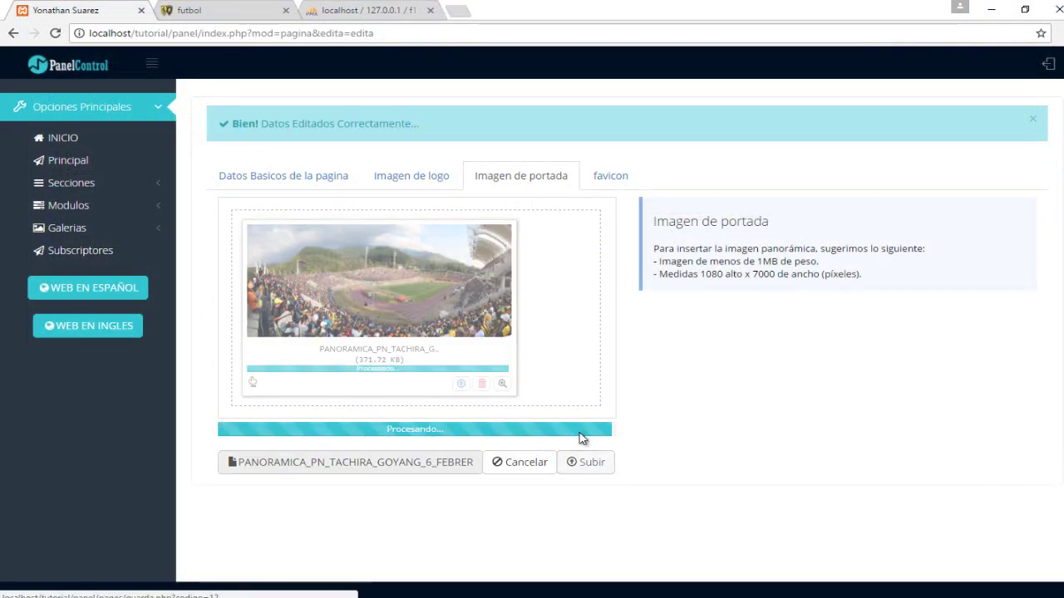
# Upload the Deportivo-Táchira-Fútbol-Club crest as the favicon, then view the Spanish site.
pyautogui.click(596, 174)
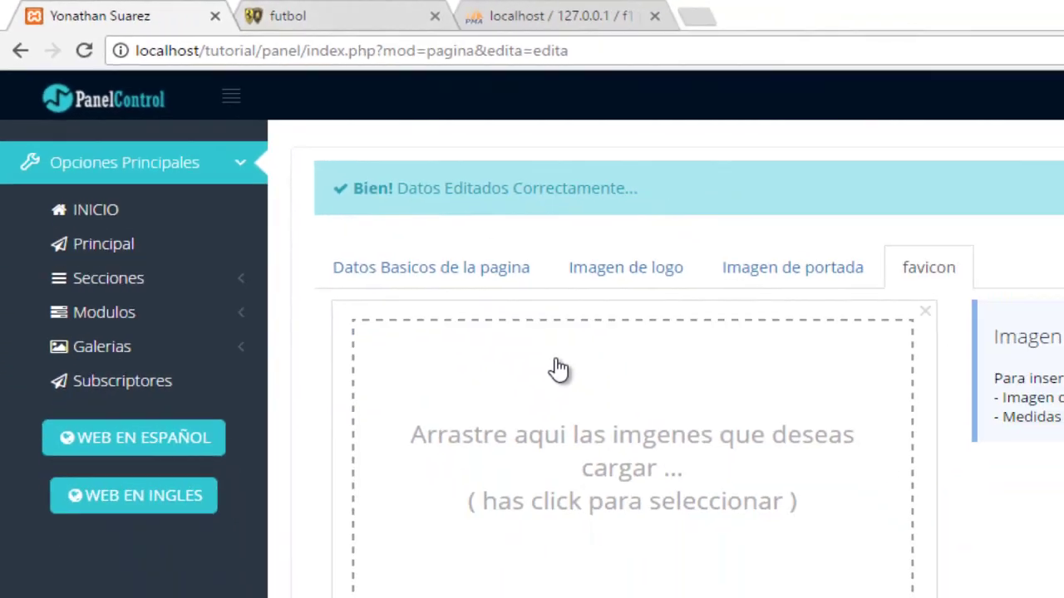
pyautogui.click(557, 369)
pyautogui.click(509, 192)
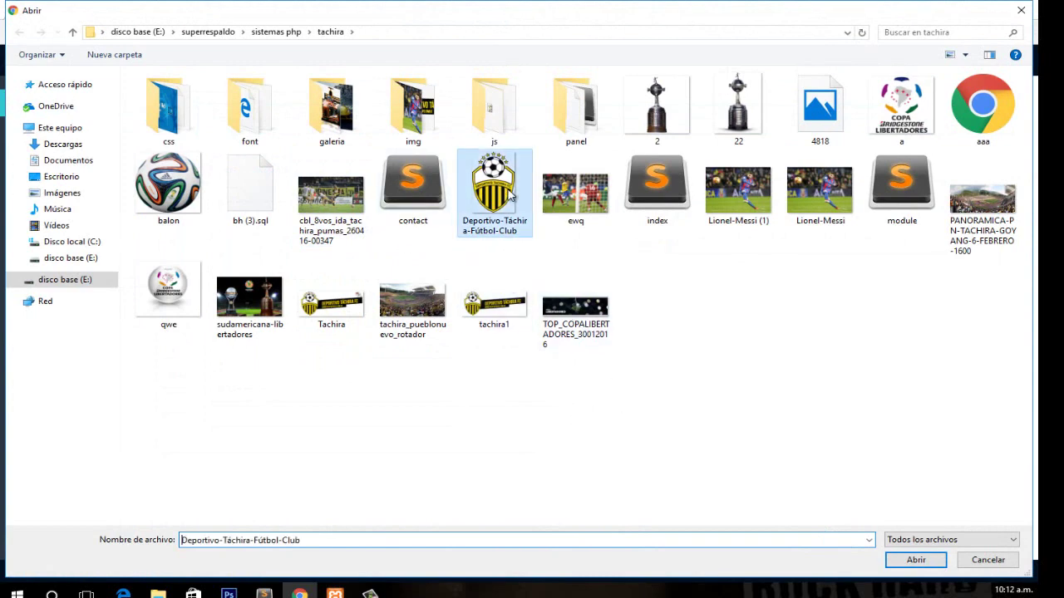
pyautogui.click(916, 569)
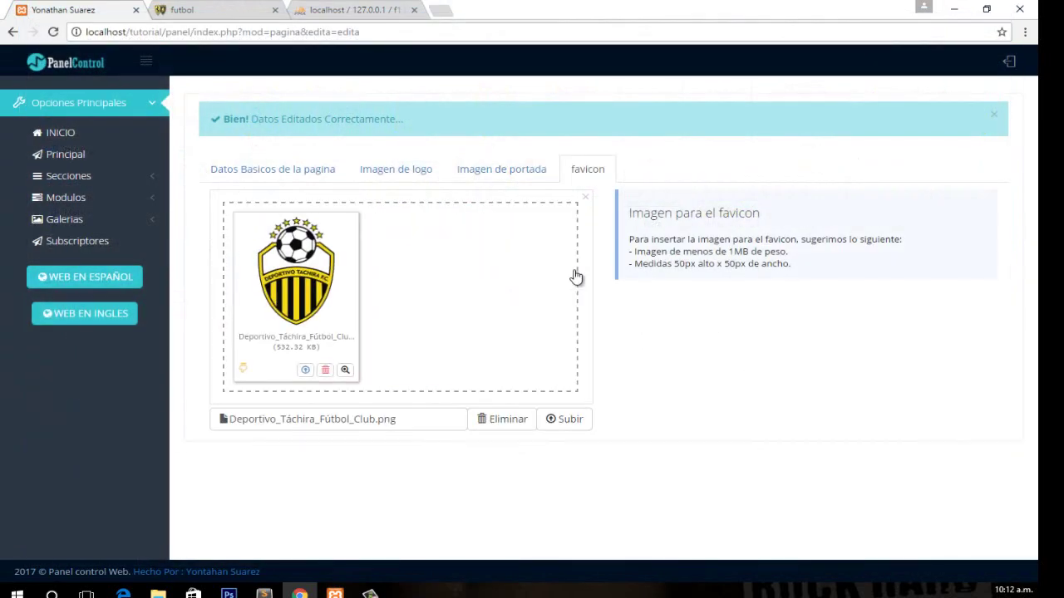
pyautogui.click(574, 419)
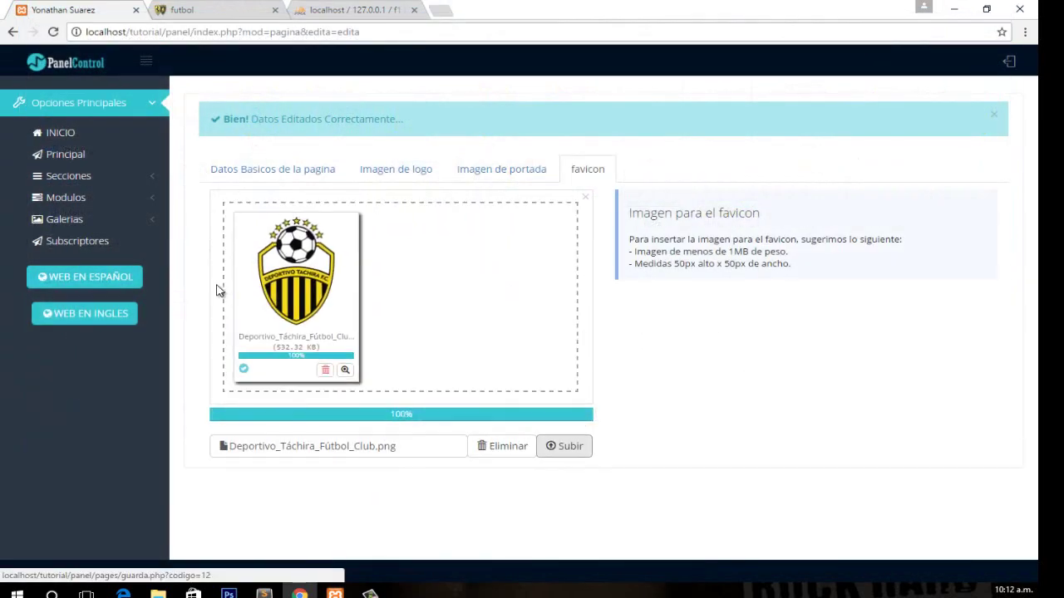
pyautogui.click(78, 278)
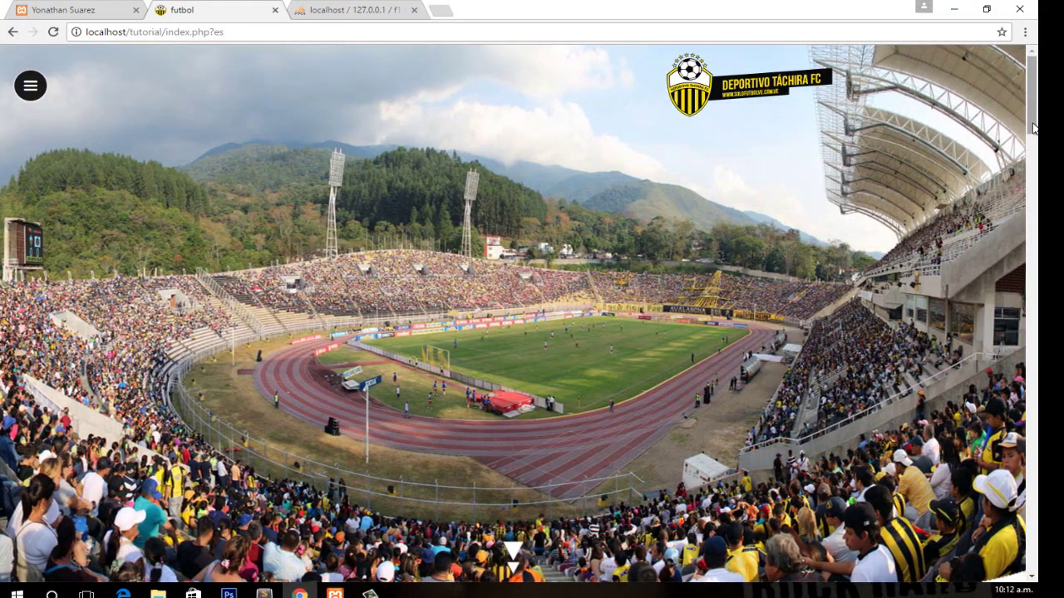
pyautogui.scroll(-5, 914, 149)
pyautogui.scroll(5, 748, 108)
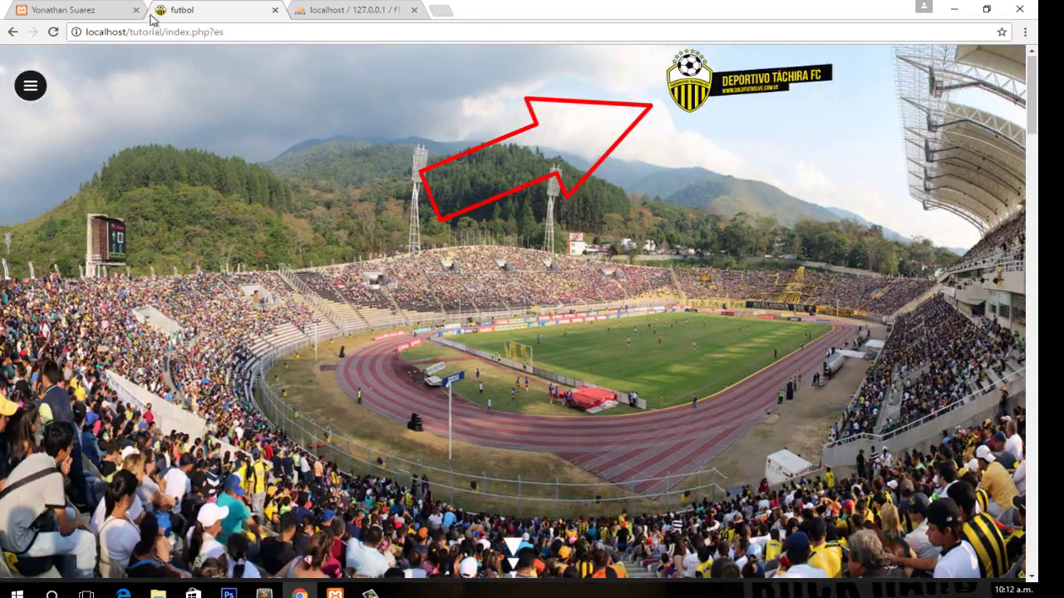
pyautogui.scroll(-10, 1004, 397)
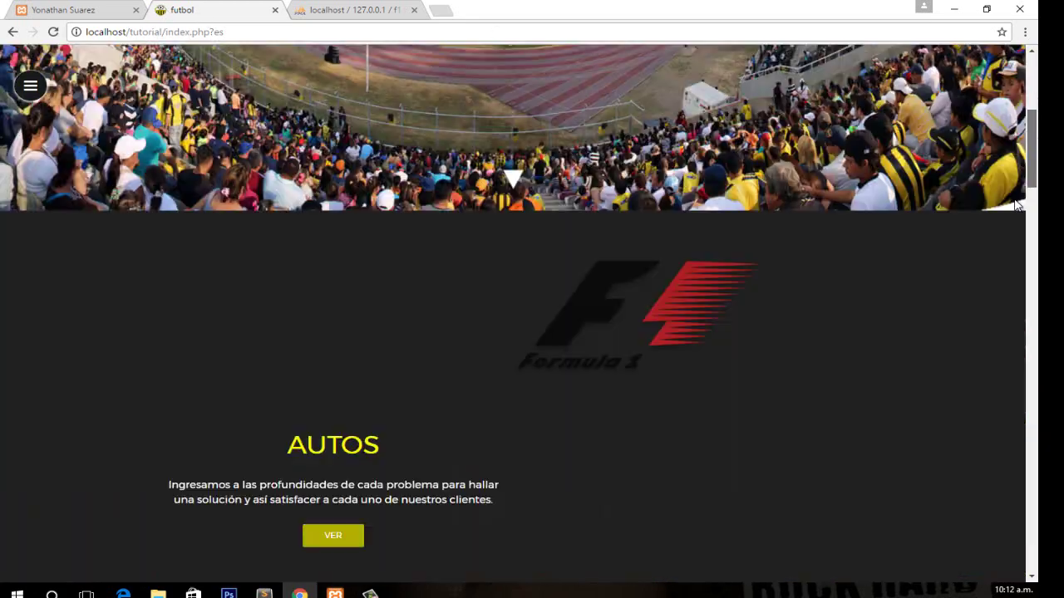
pyautogui.scroll(-4, 997, 515)
pyautogui.scroll(2, 1004, 511)
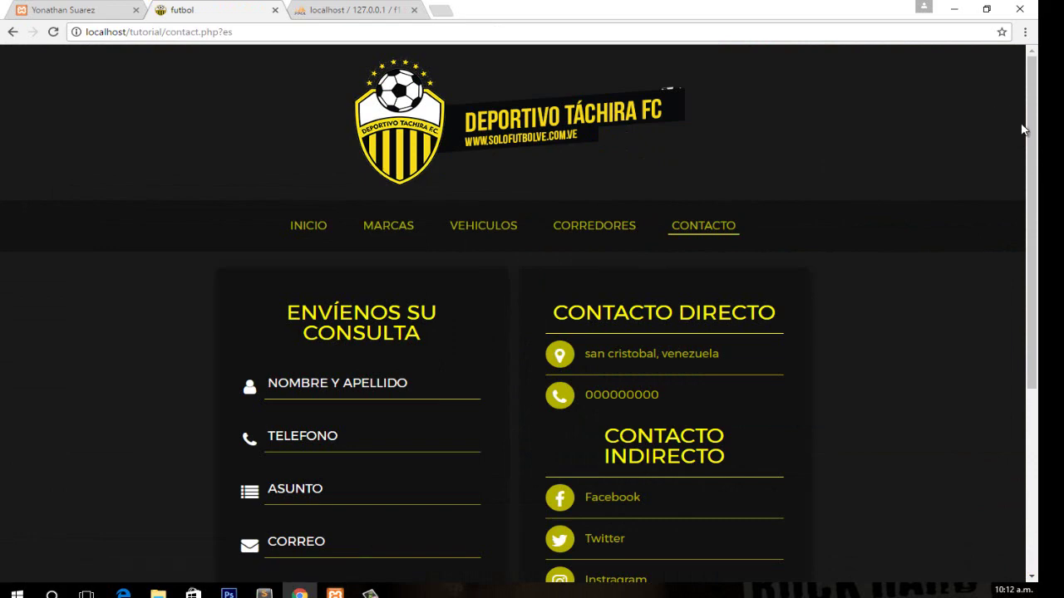
pyautogui.moveTo(1029, 131); pyautogui.dragTo(1028, 166)
pyautogui.click(314, 171)
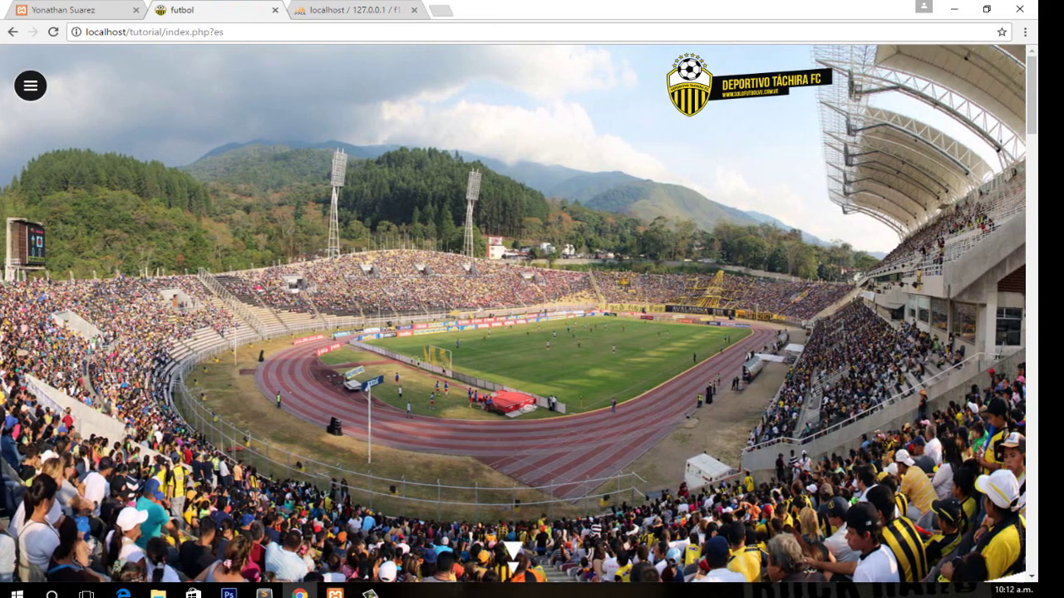
pyautogui.scroll(-2, 997, 125)
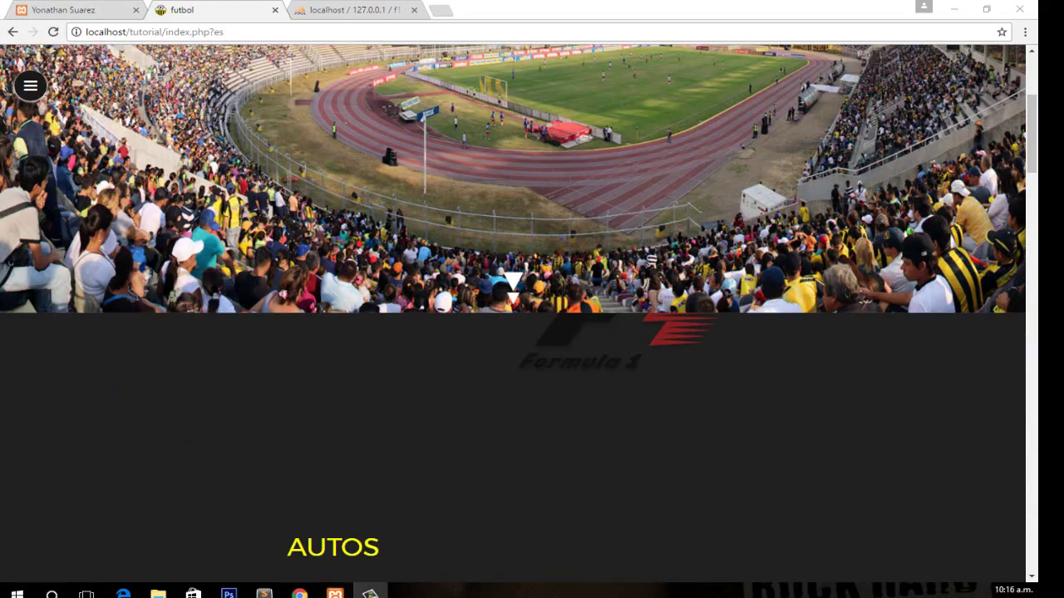
pyautogui.scroll(-9, 1019, 239)
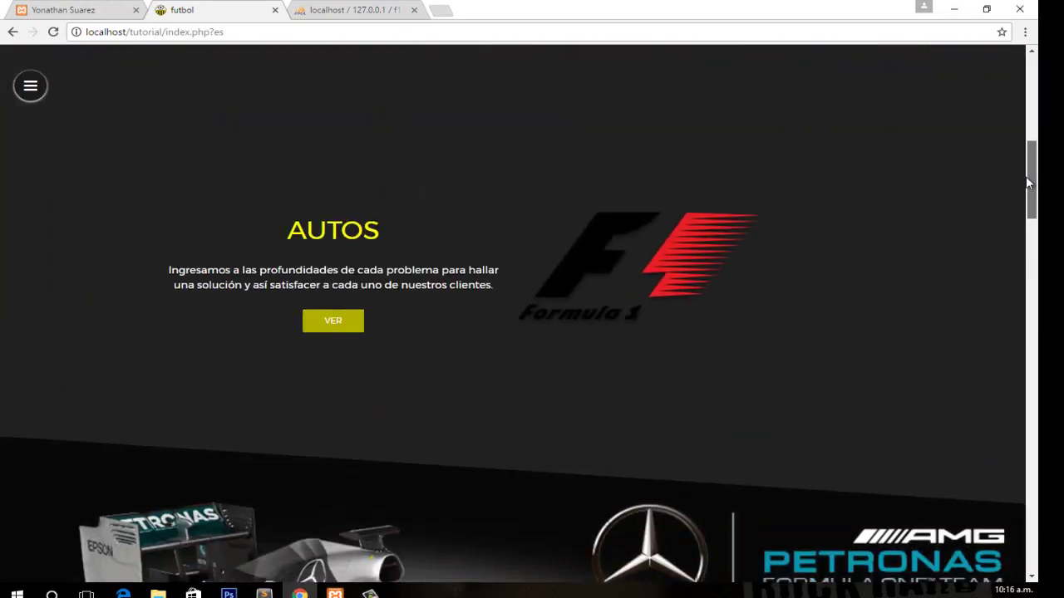
pyautogui.scroll(-20, 1020, 241)
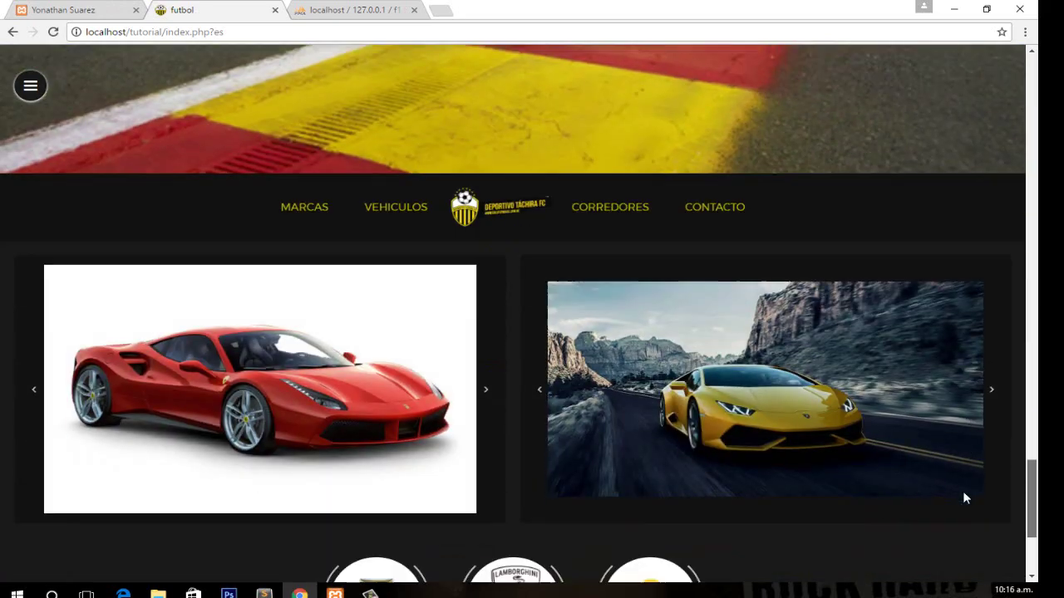
pyautogui.scroll(-3, 962, 510)
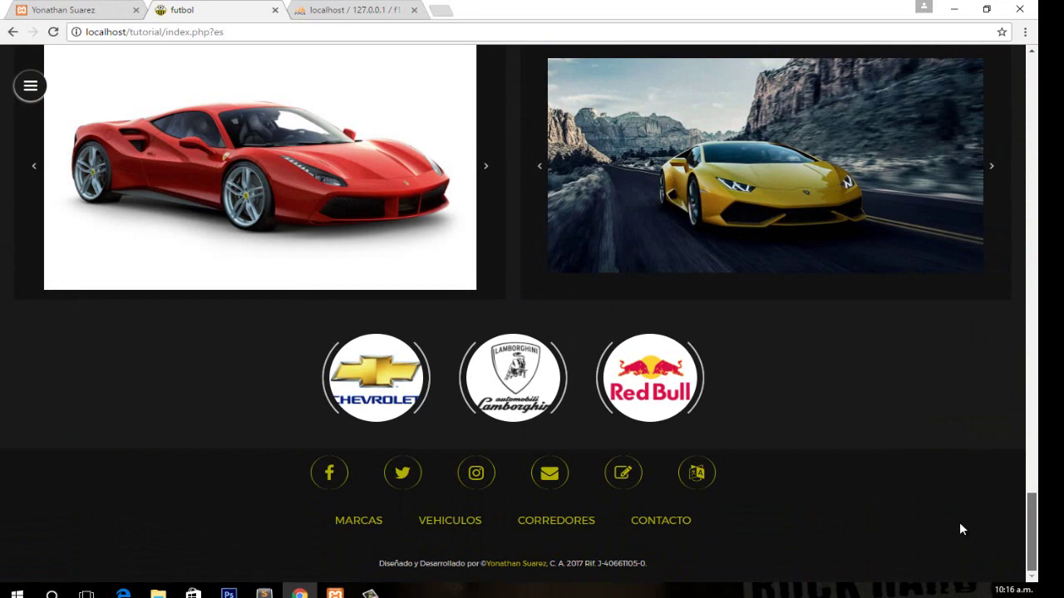
pyautogui.scroll(1, 959, 521)
pyautogui.scroll(-1, 969, 510)
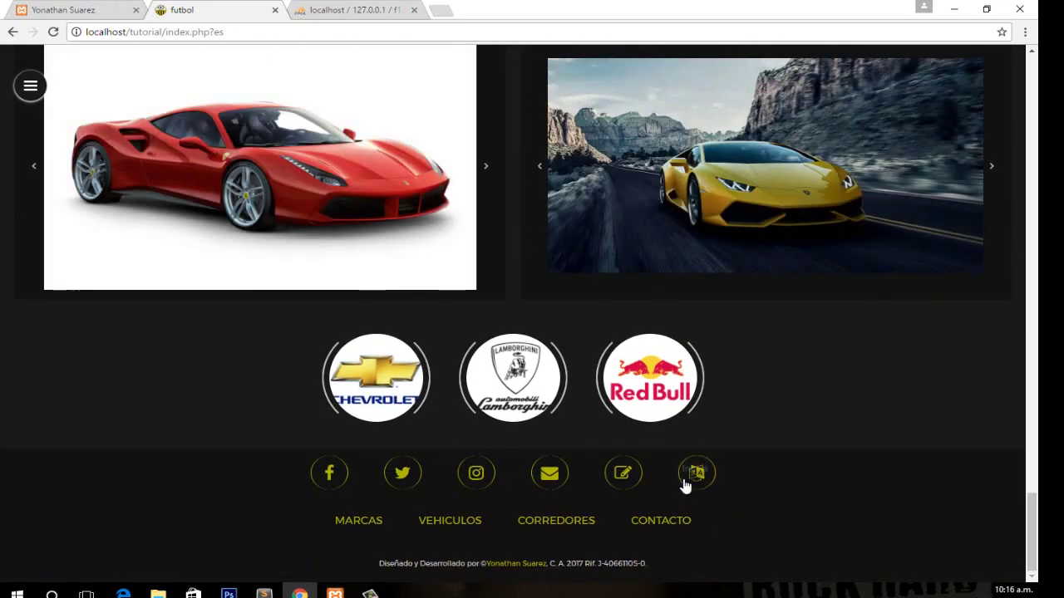
# Fill the Suscribete form with the subscriber's first name, surname, phone number and e-mail.
pyautogui.click(623, 477)
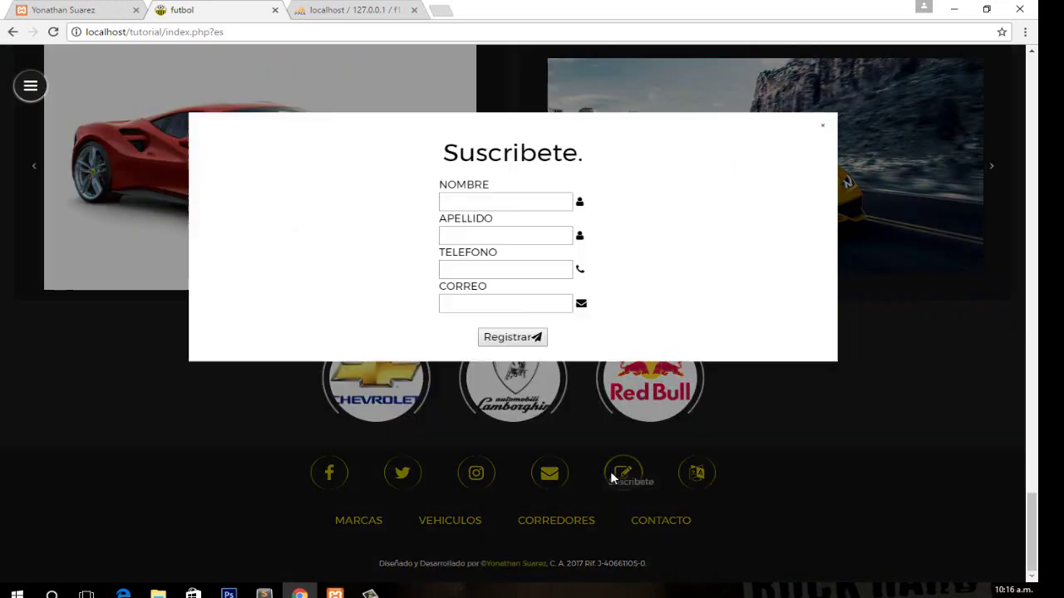
pyautogui.click(524, 208)
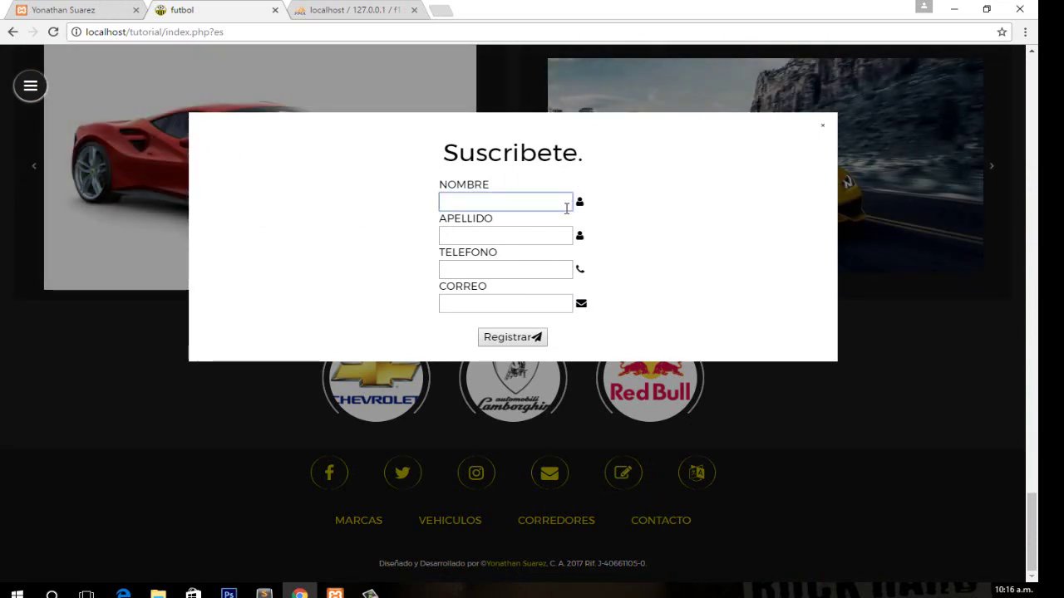
pyautogui.write('c')
pyautogui.press('Tab')
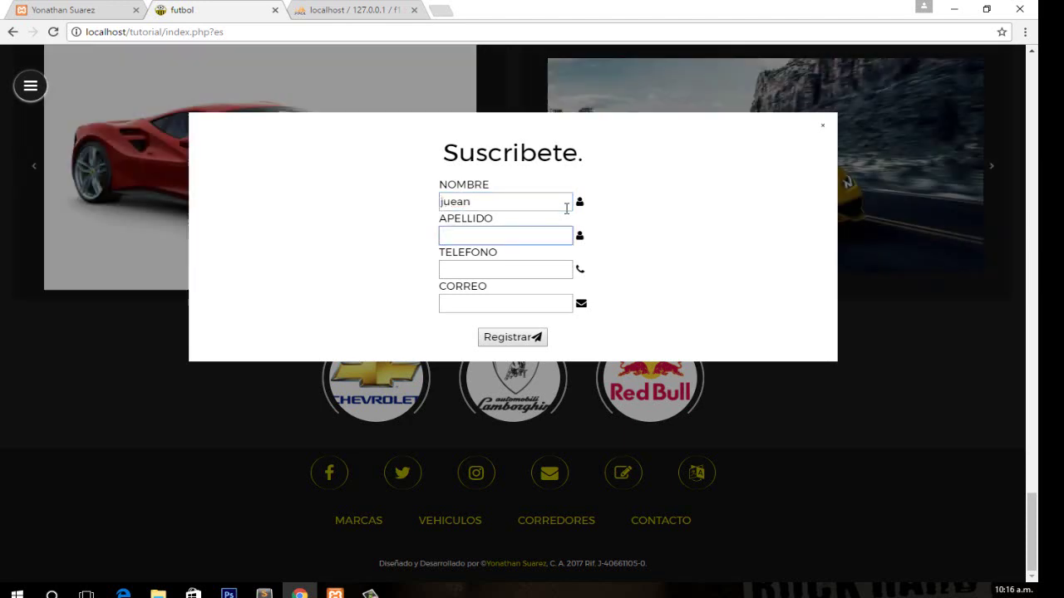
pyautogui.press('Tab')
pyautogui.write('123')
pyautogui.press('Tab')
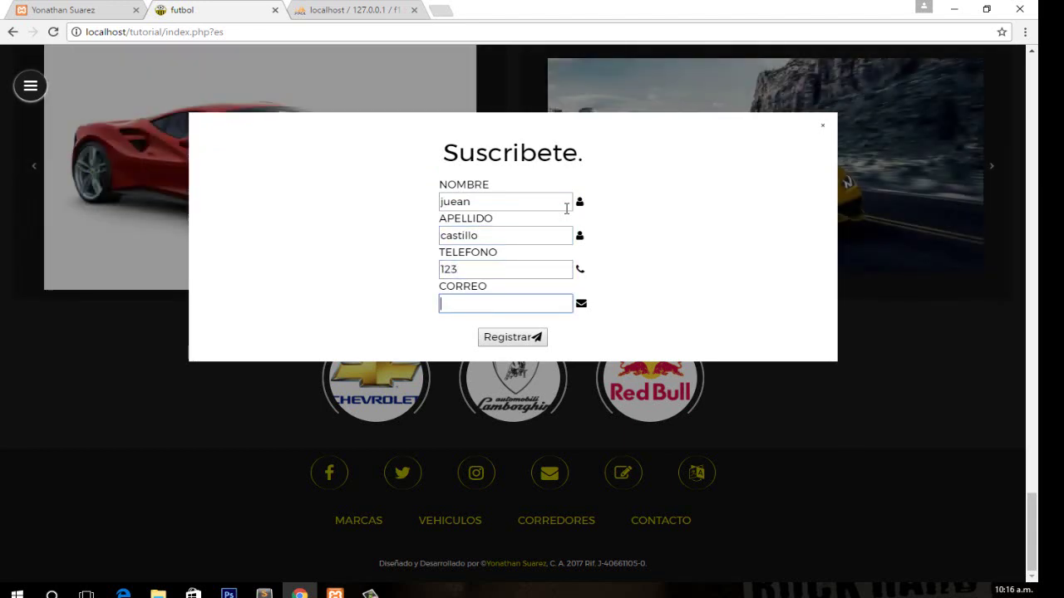
pyautogui.write('q@q.com')
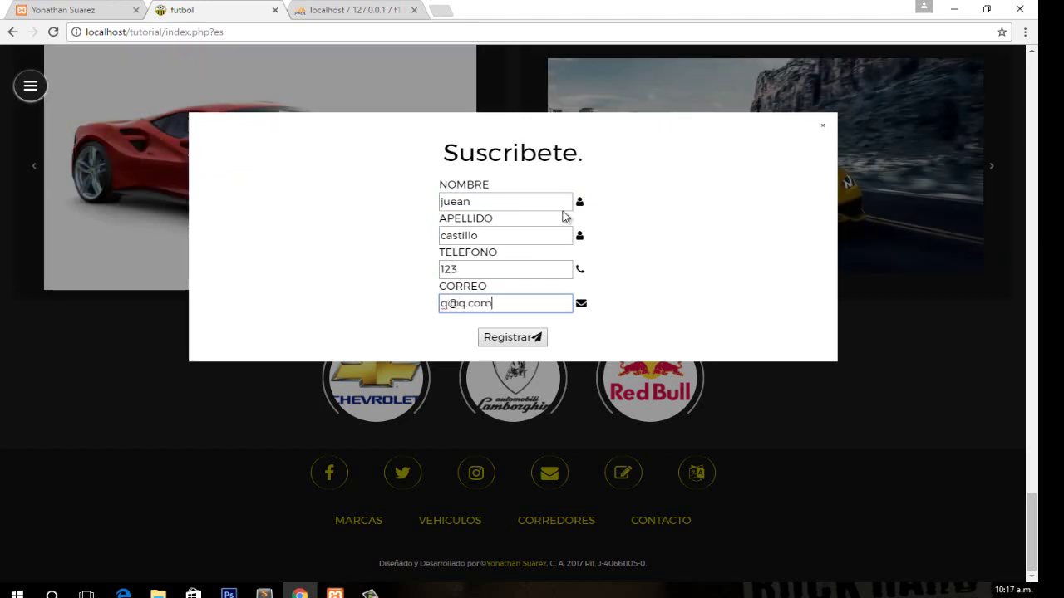
# Submit the registration and accept the success alert.
pyautogui.click(517, 340)
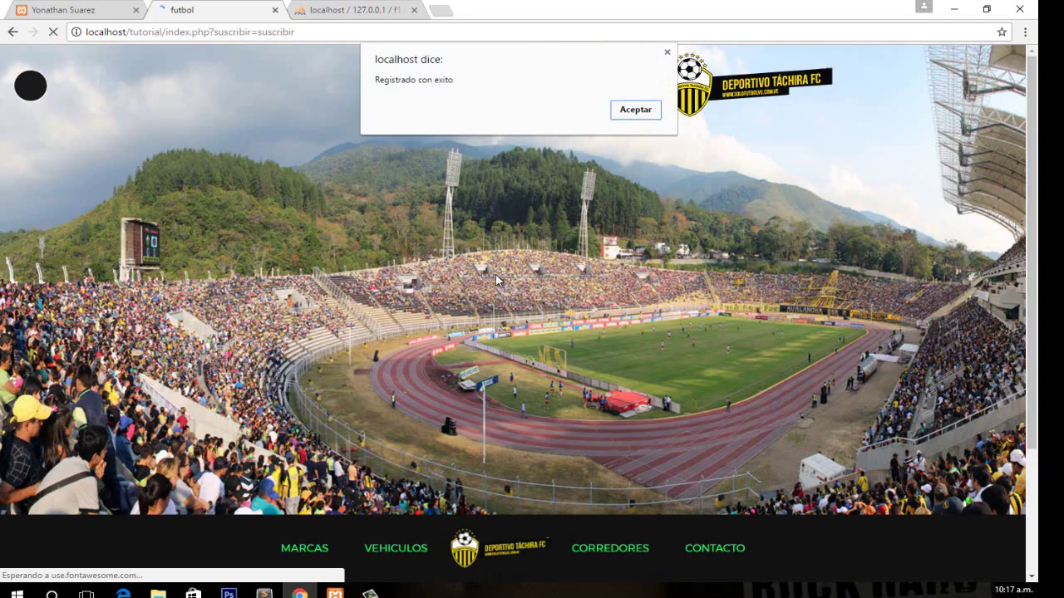
pyautogui.click(633, 110)
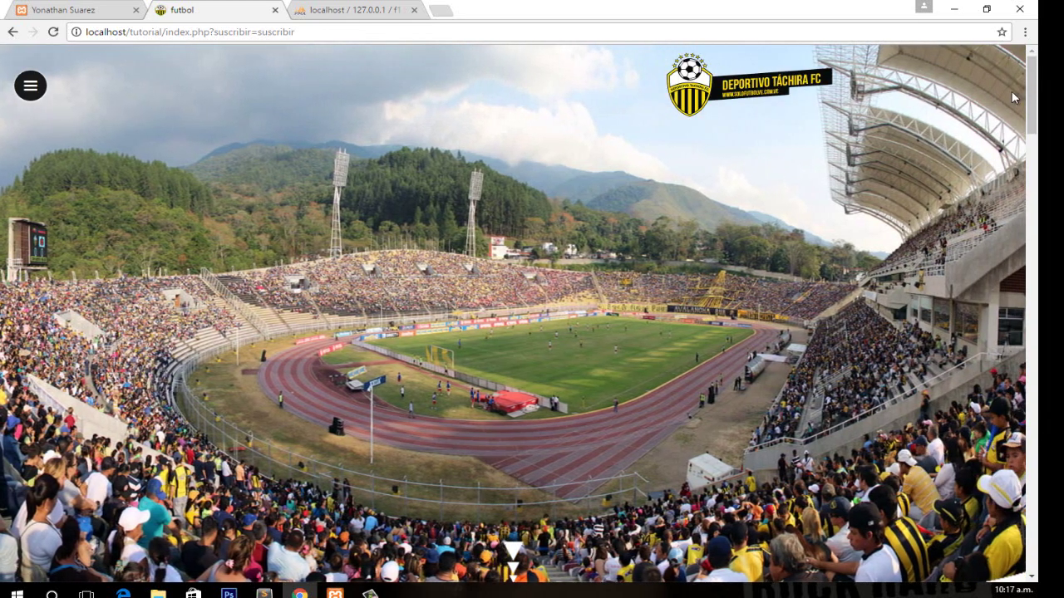
pyautogui.moveTo(1029, 108); pyautogui.dragTo(1000, 289)
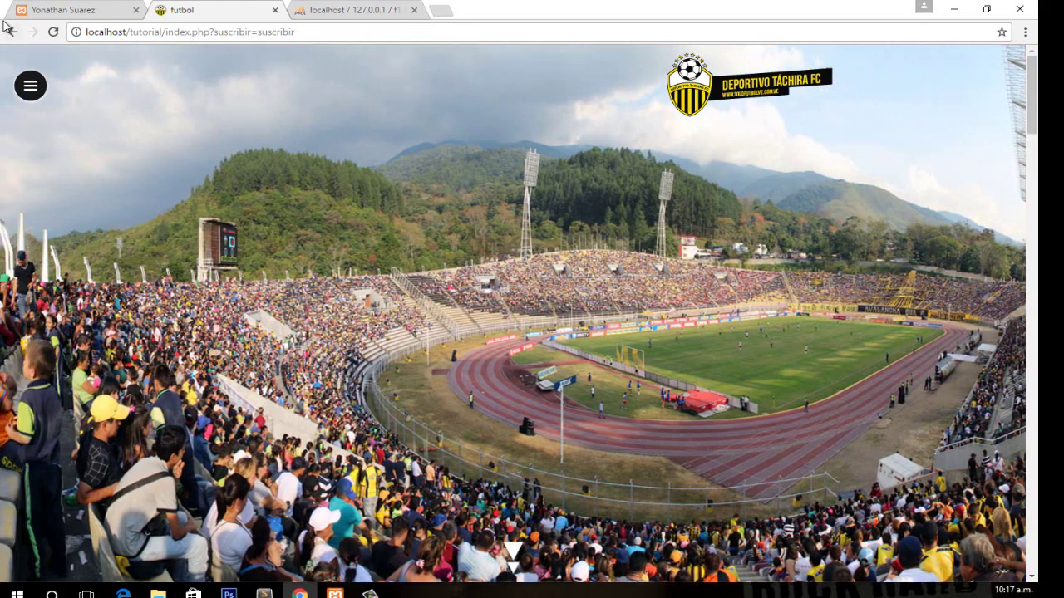
# Open the Suscriptores list and expand, then collapse, subscriber 14's e-mail and date details.
pyautogui.click(83, 9)
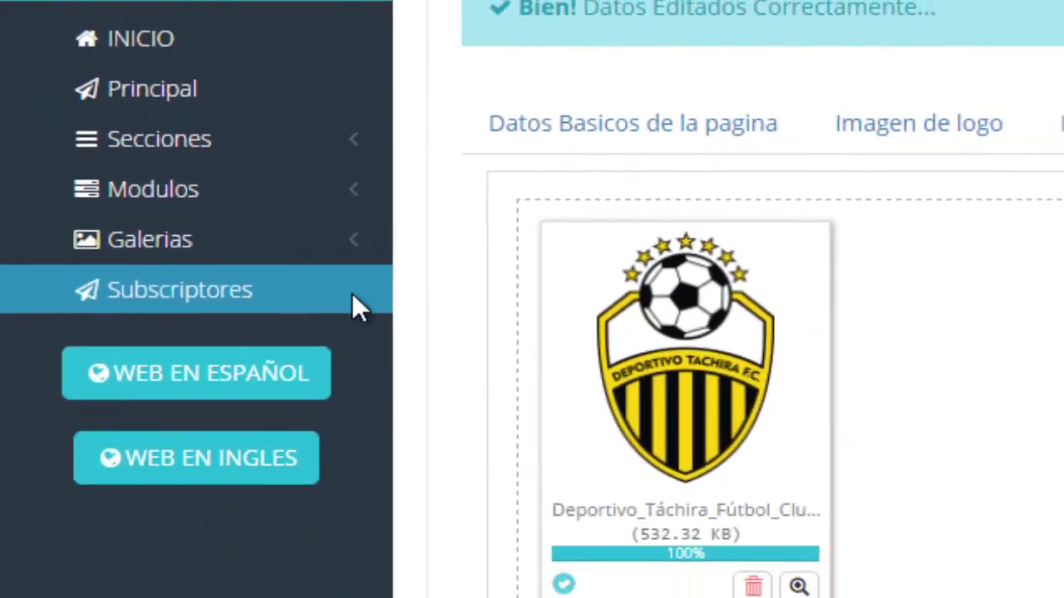
pyautogui.click(352, 304)
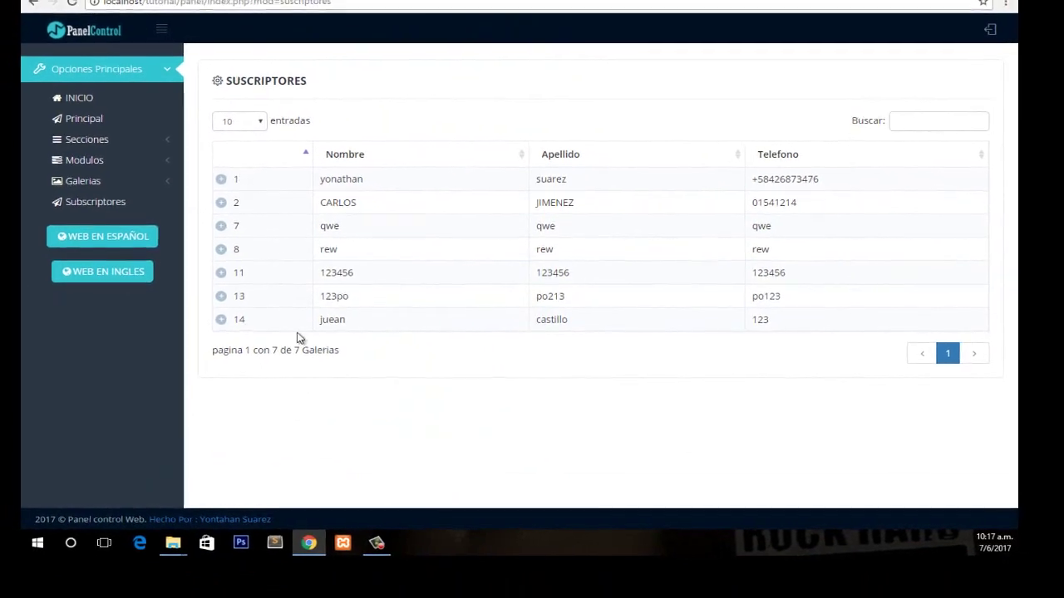
pyautogui.click(289, 328)
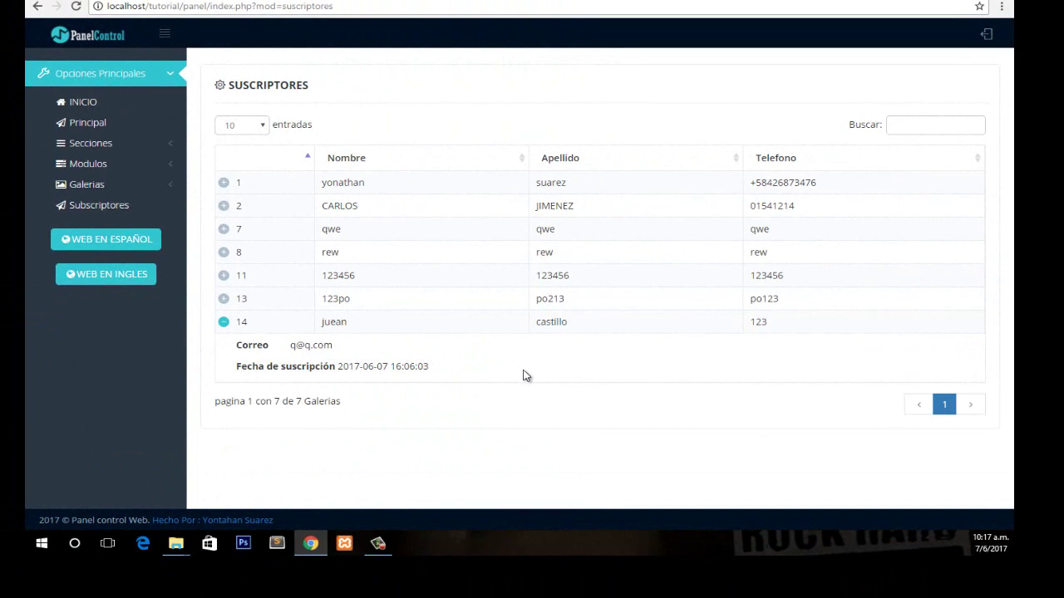
pyautogui.click(281, 328)
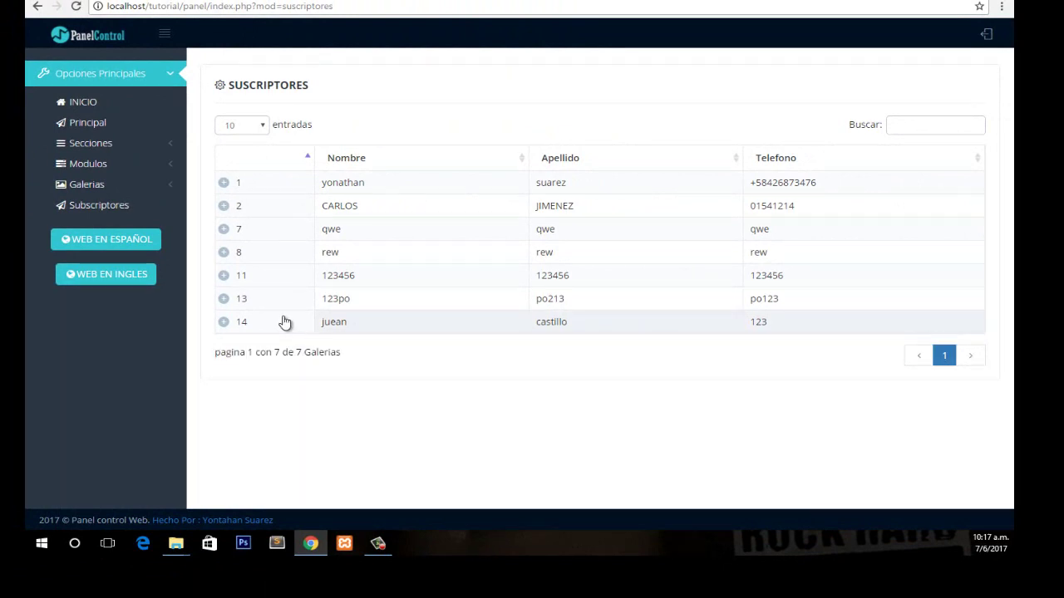
# Look over the logo, cover and favicon basic settings, then return to the Spanish sections list.
pyautogui.click(140, 146)
pyautogui.click(88, 163)
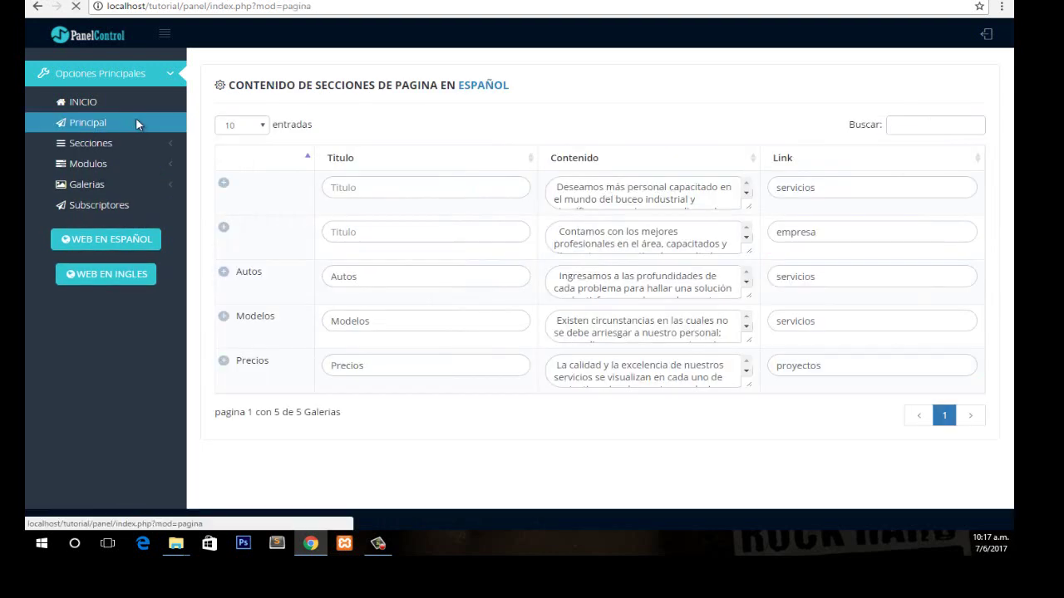
pyautogui.click(135, 120)
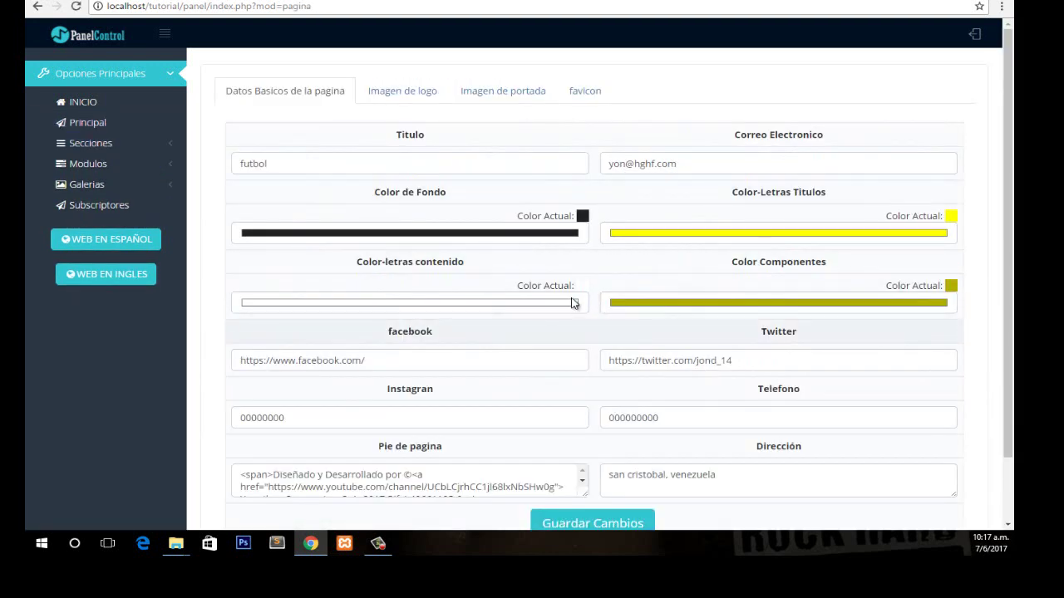
pyautogui.click(402, 91)
pyautogui.click(496, 89)
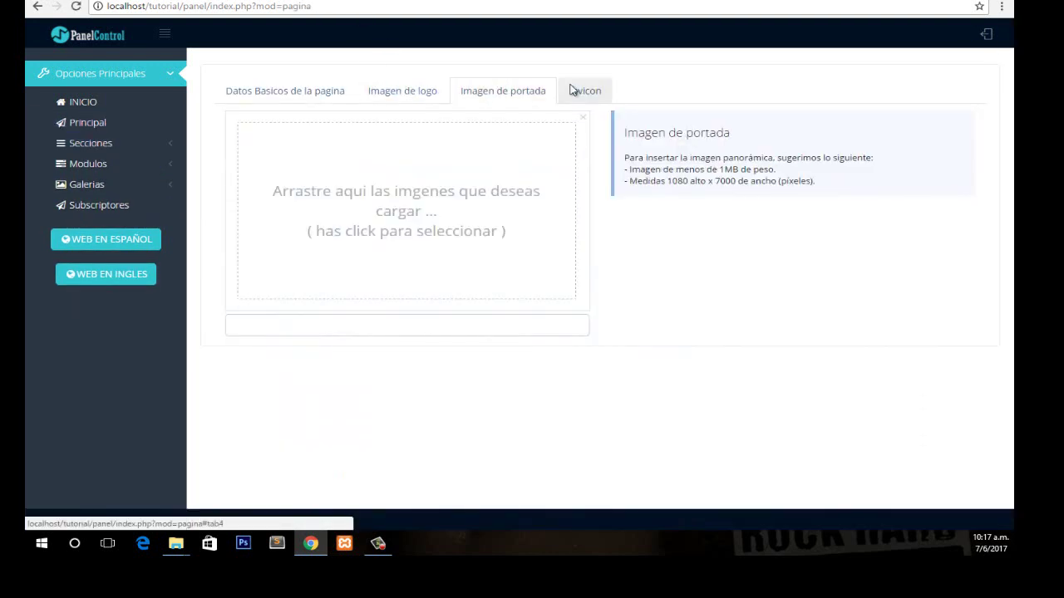
pyautogui.click(585, 90)
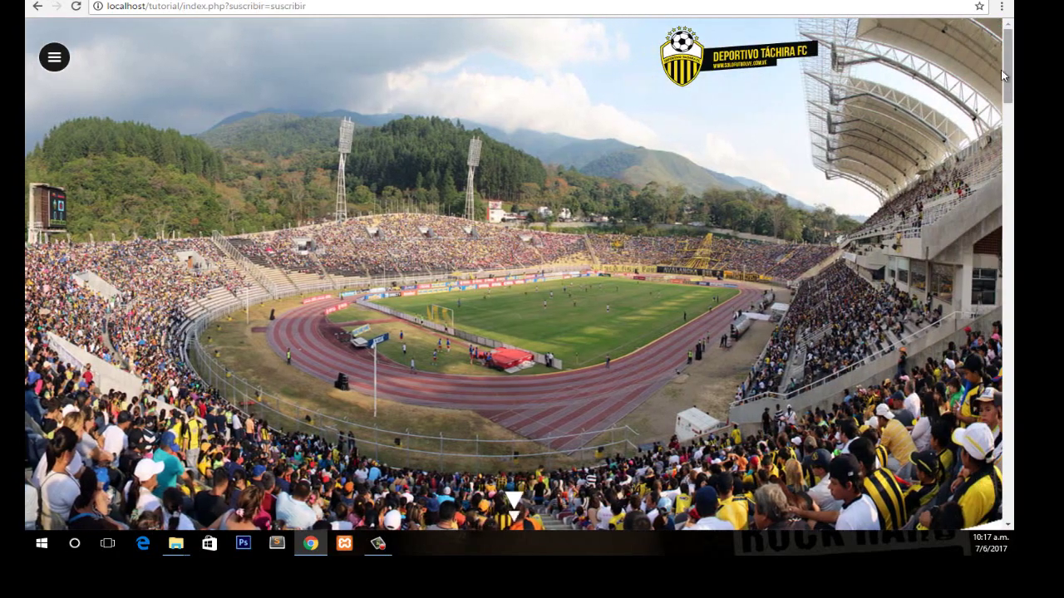
pyautogui.moveTo(1000, 70); pyautogui.dragTo(1009, 119)
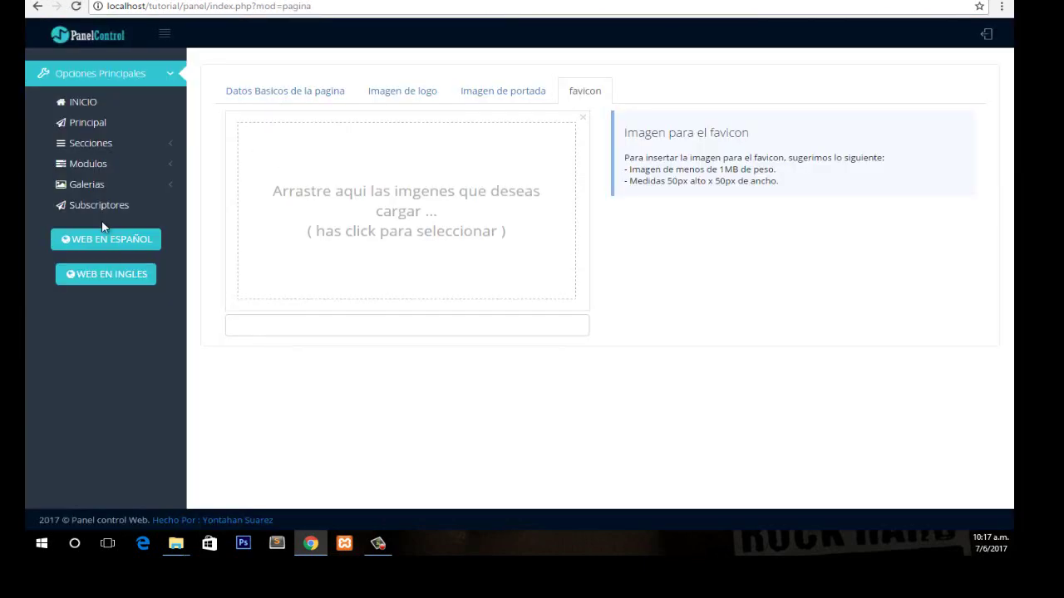
pyautogui.click(139, 148)
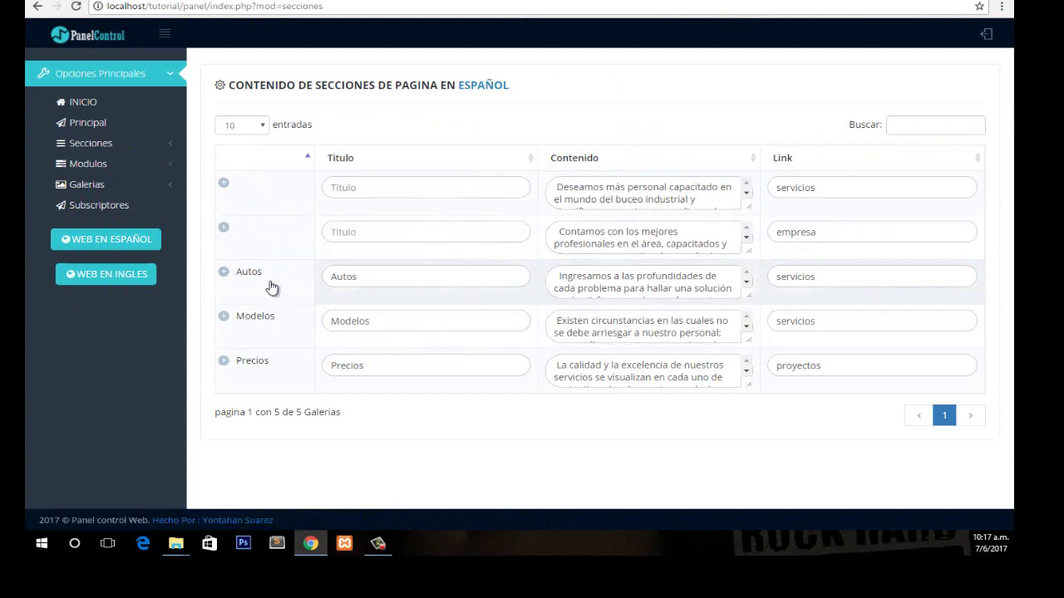
# Upload the Deportivo-Táchira-Fútbol-Club crest as the Autos section image and open the Spanish site.
pyautogui.click(233, 272)
pyautogui.click(337, 322)
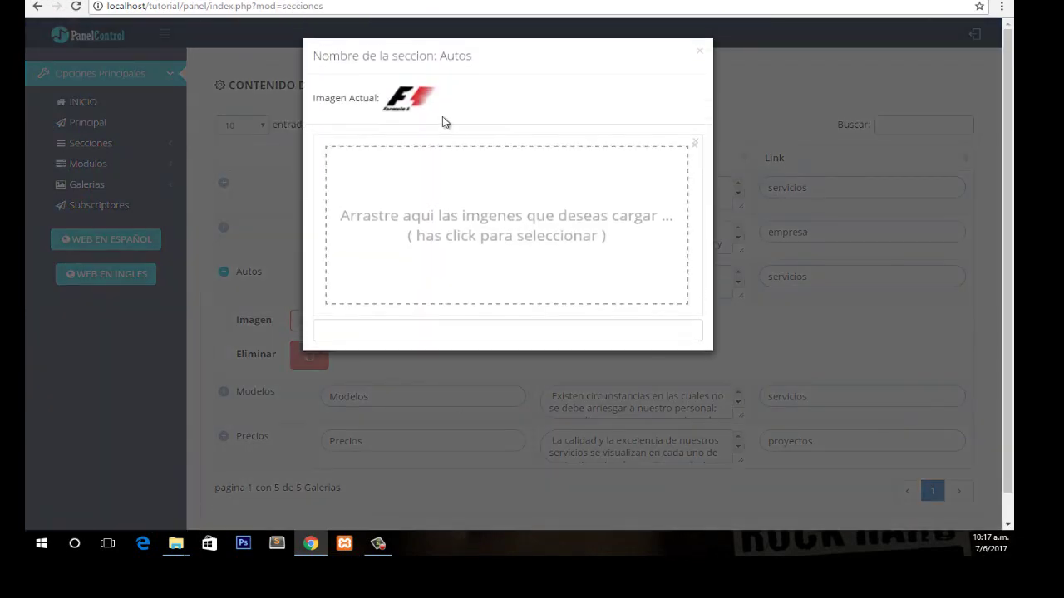
pyautogui.click(448, 214)
pyautogui.click(499, 187)
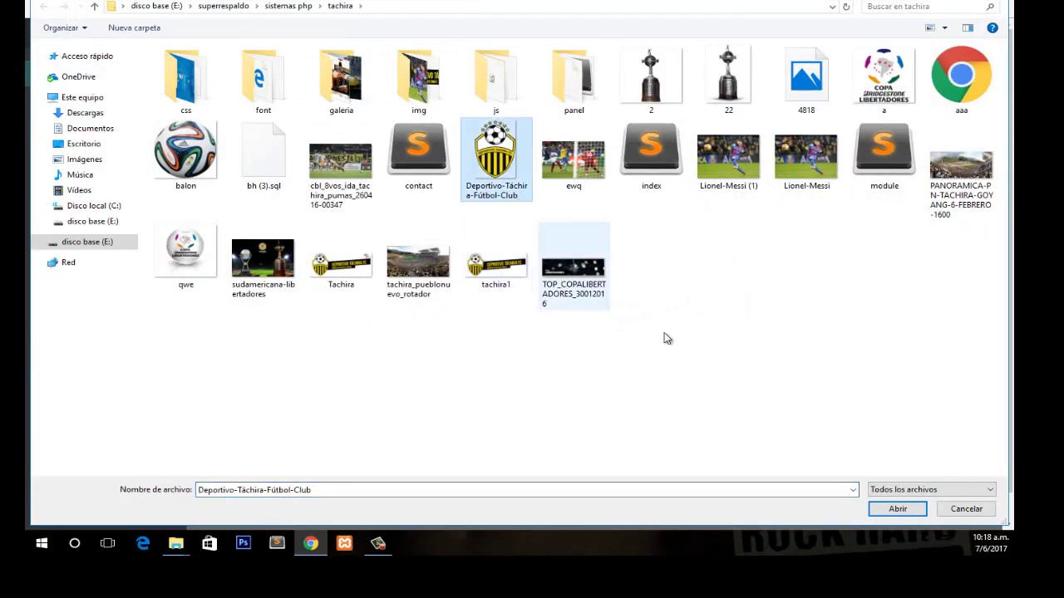
pyautogui.click(880, 515)
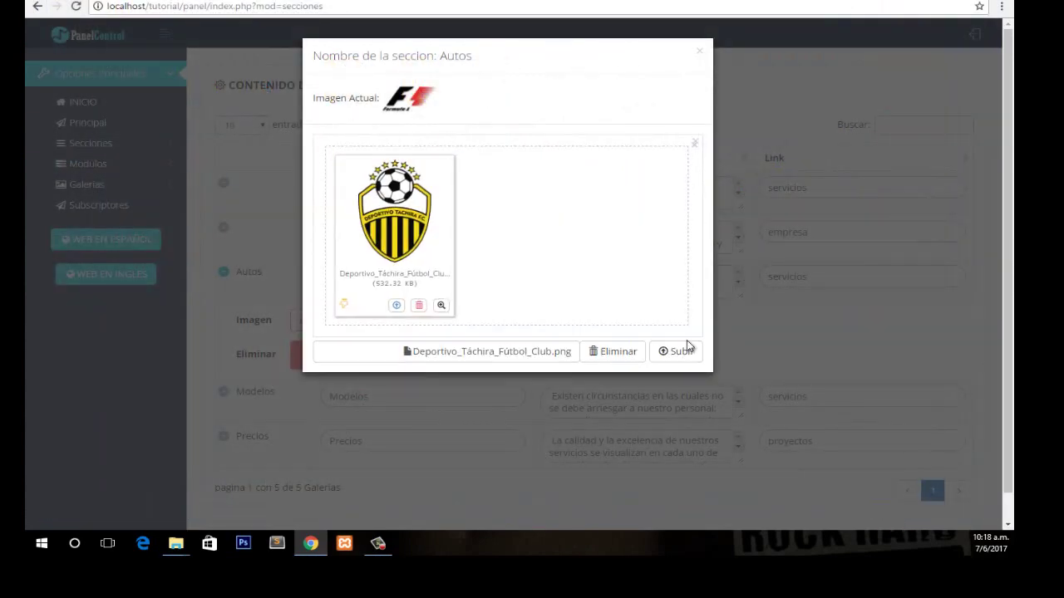
pyautogui.click(684, 351)
pyautogui.click(791, 344)
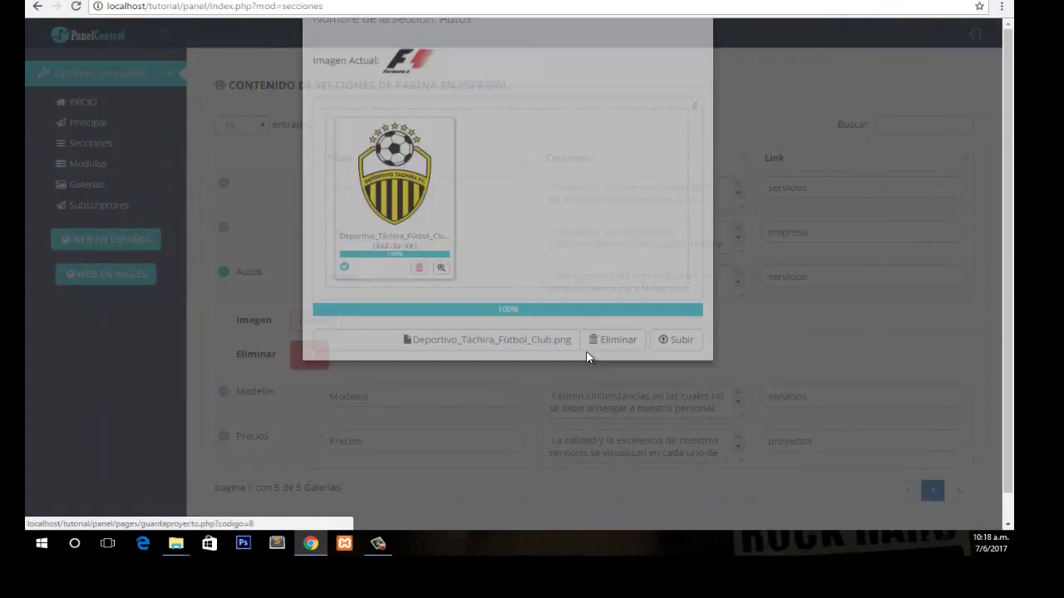
pyautogui.click(105, 238)
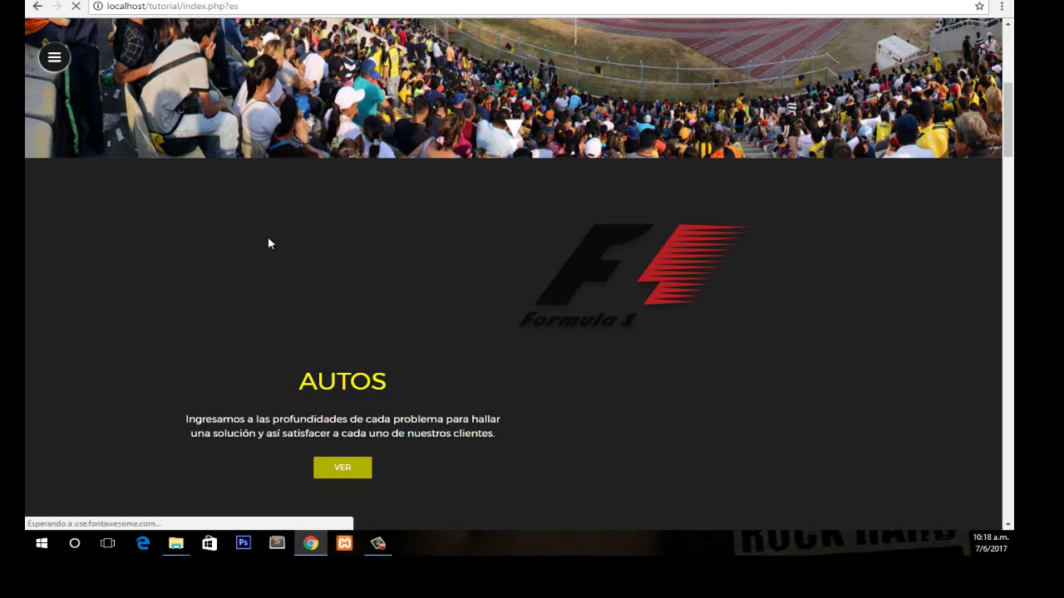
# Verify the public AUTOS section shows the Táchira crest, then collapse the admin Autos row.
pyautogui.scroll(-2, 629, 258)
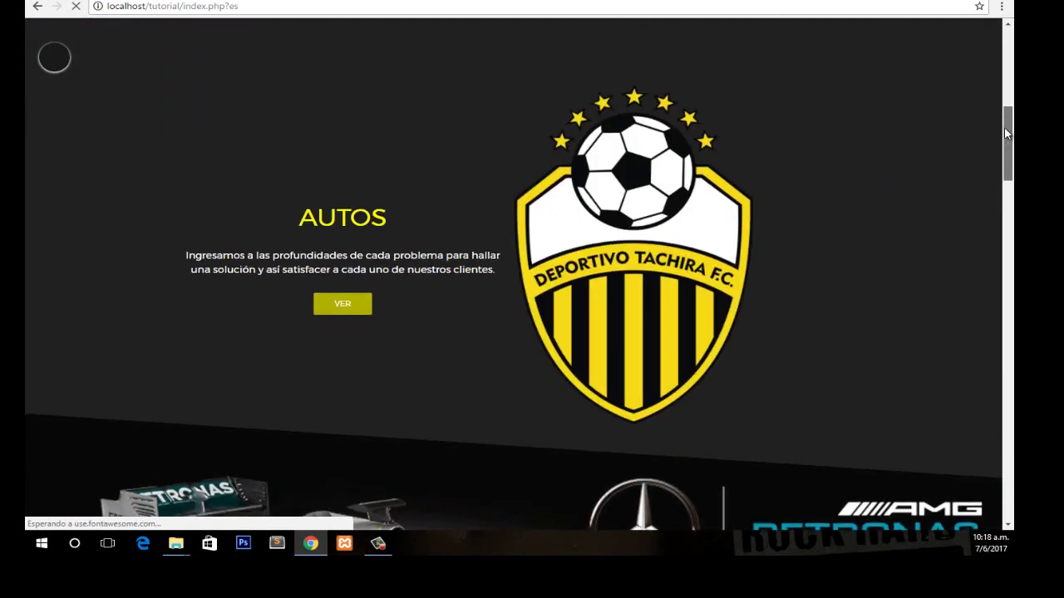
pyautogui.scroll(1, 989, 101)
pyautogui.scroll(-2, 54, 58)
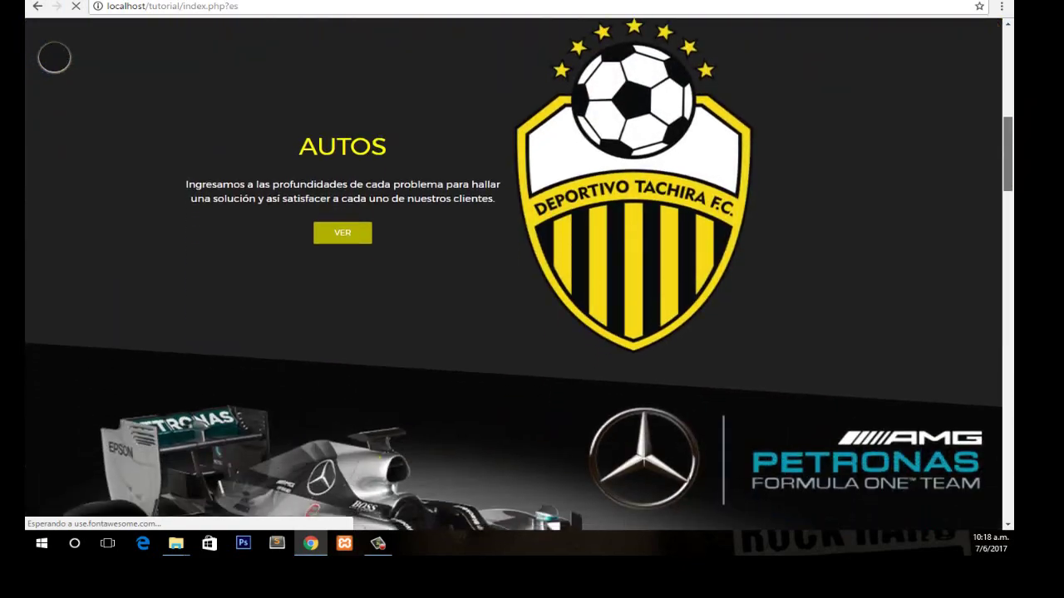
pyautogui.scroll(5, 54, 58)
pyautogui.scroll(-6, 54, 57)
pyautogui.scroll(-3, 615, 307)
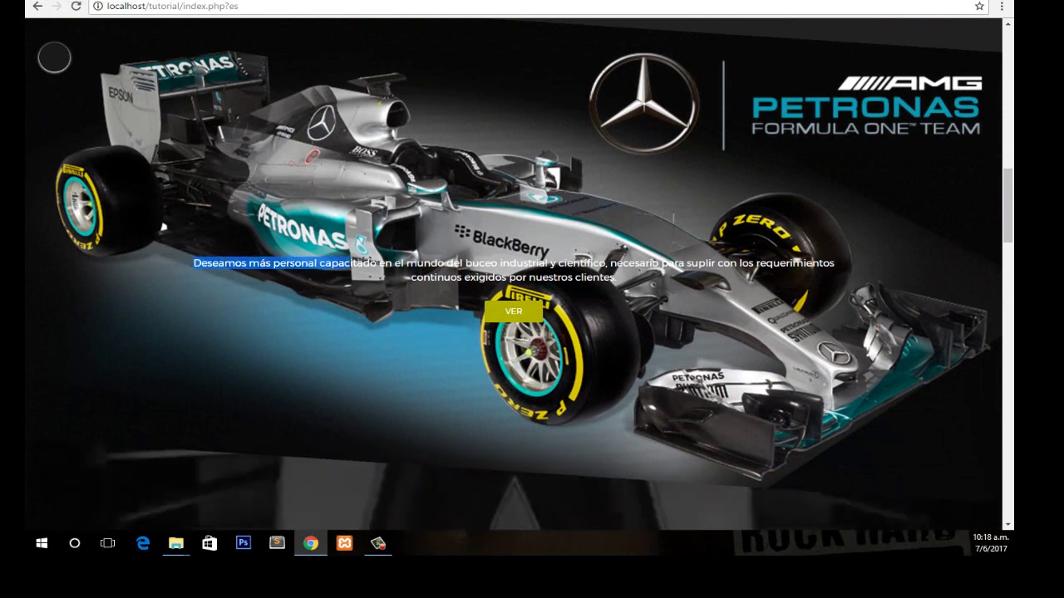
pyautogui.hotkey('ctrl', 'w')
pyautogui.click(274, 287)
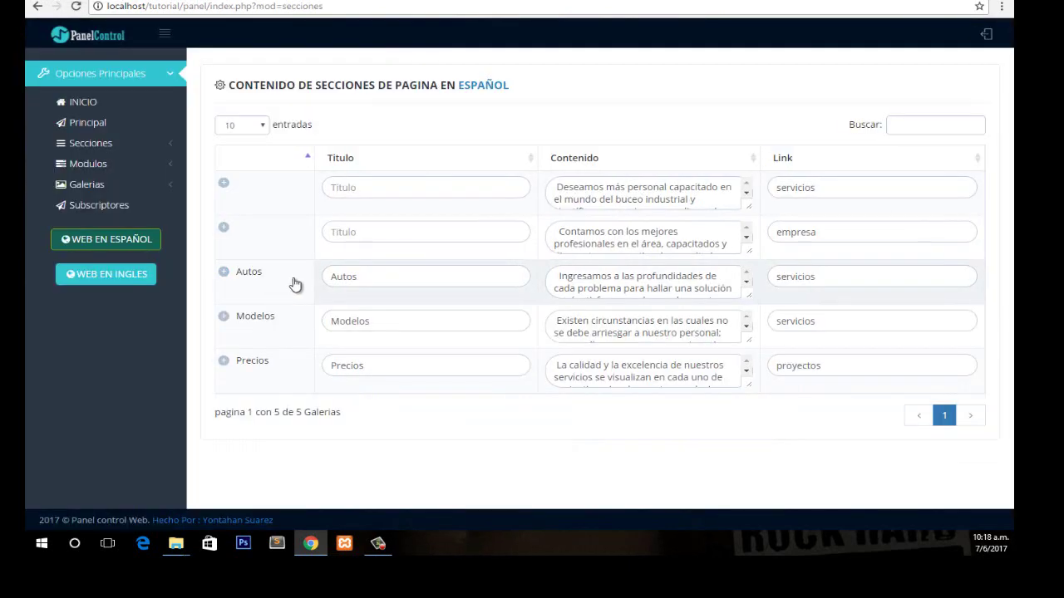
# Upload the sudamericana-libertadores image to the first untitled section.
pyautogui.click(275, 191)
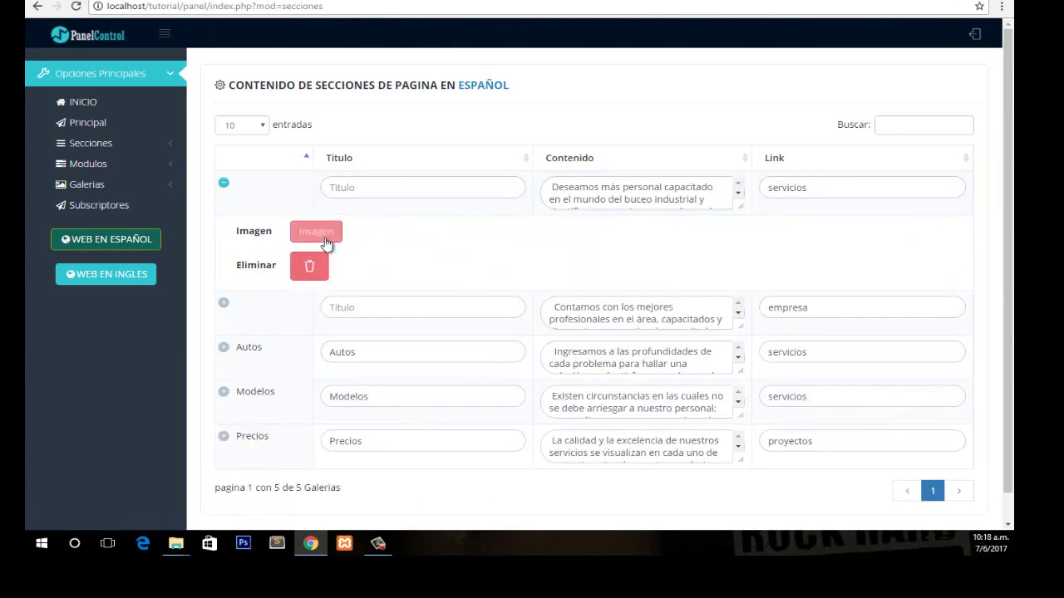
pyautogui.click(320, 233)
pyautogui.click(525, 239)
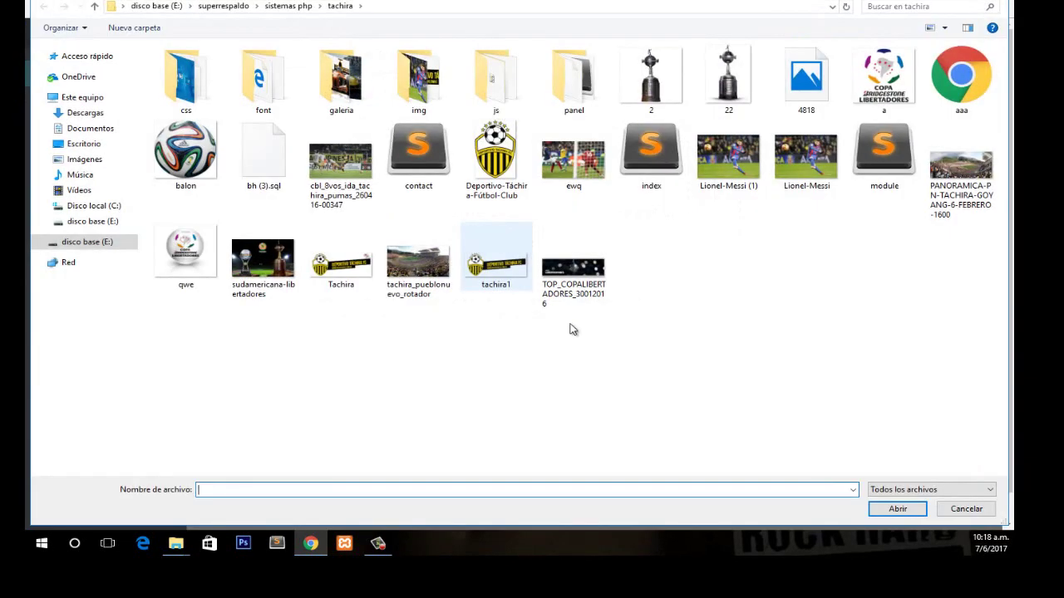
pyautogui.click(283, 273)
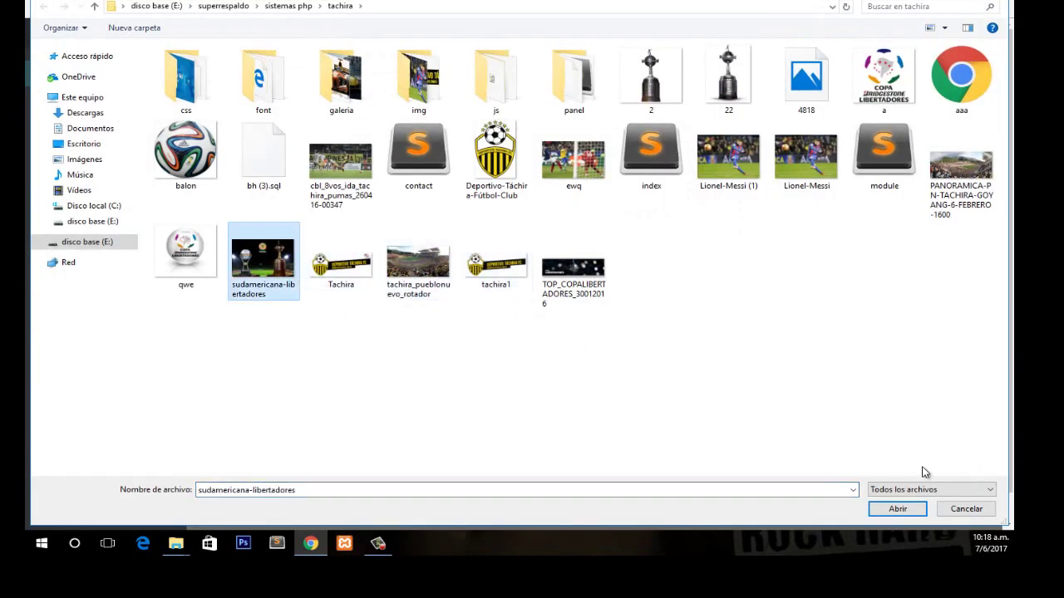
pyautogui.click(897, 516)
pyautogui.click(673, 366)
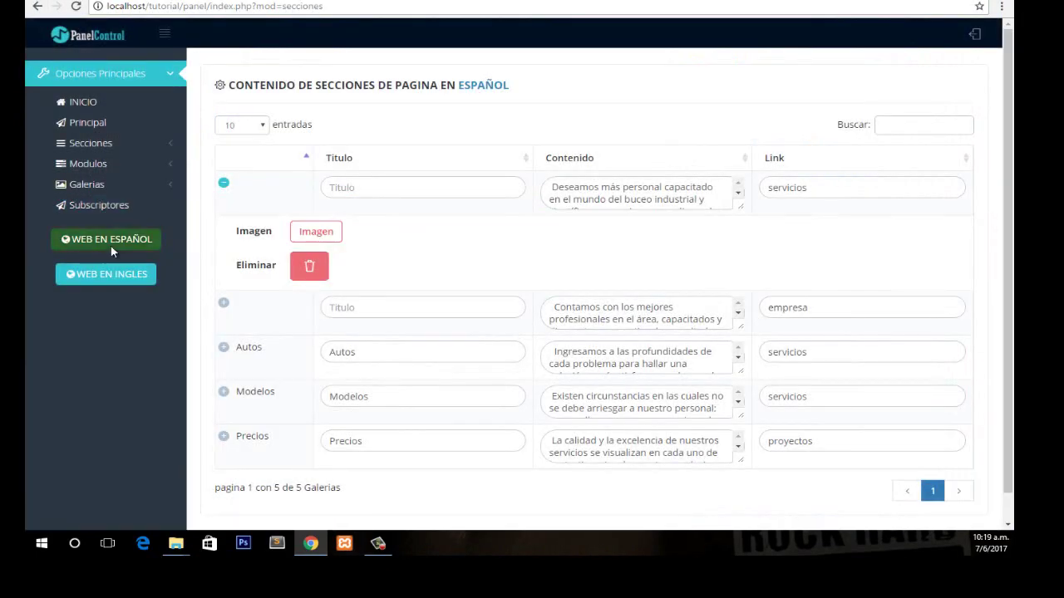
# Check the CONMEBOL trophies slide on the Spanish public site, then return to the admin panel.
pyautogui.click(106, 240)
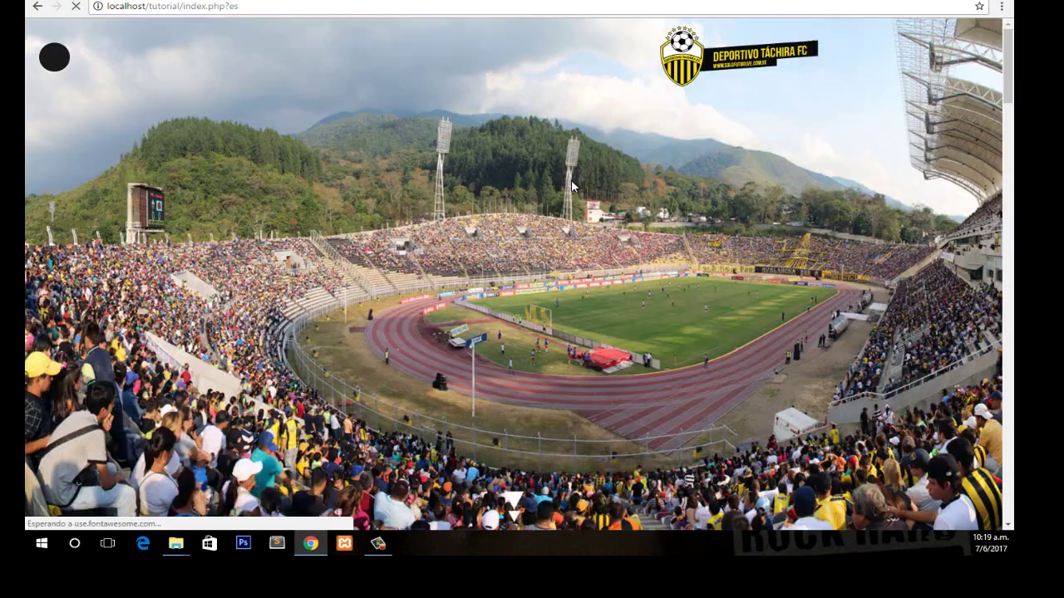
pyautogui.scroll(-10, 984, 175)
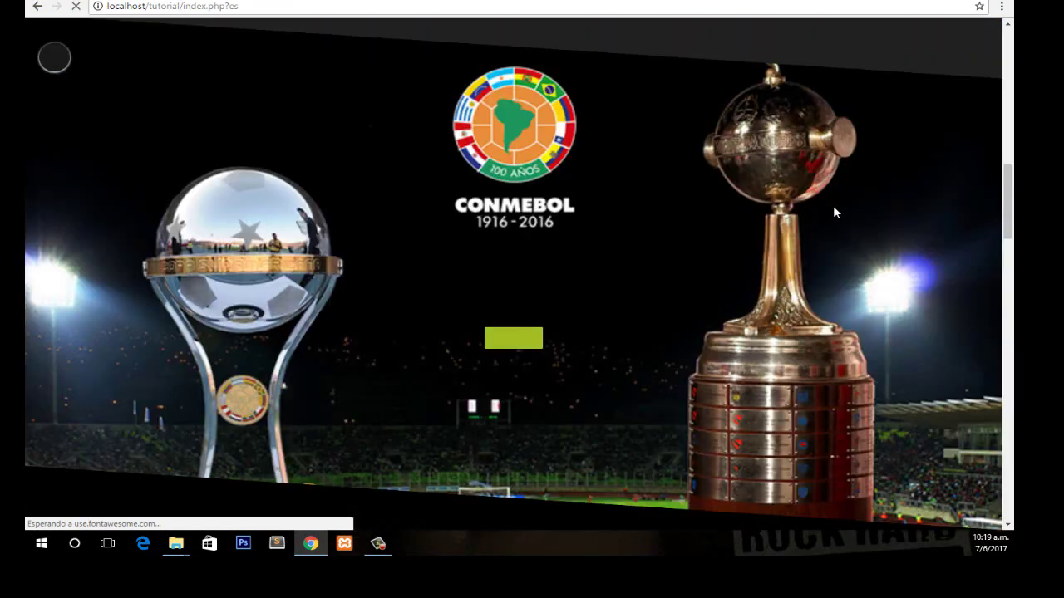
pyautogui.scroll(1, 1011, 210)
pyautogui.scroll(-2, 1011, 210)
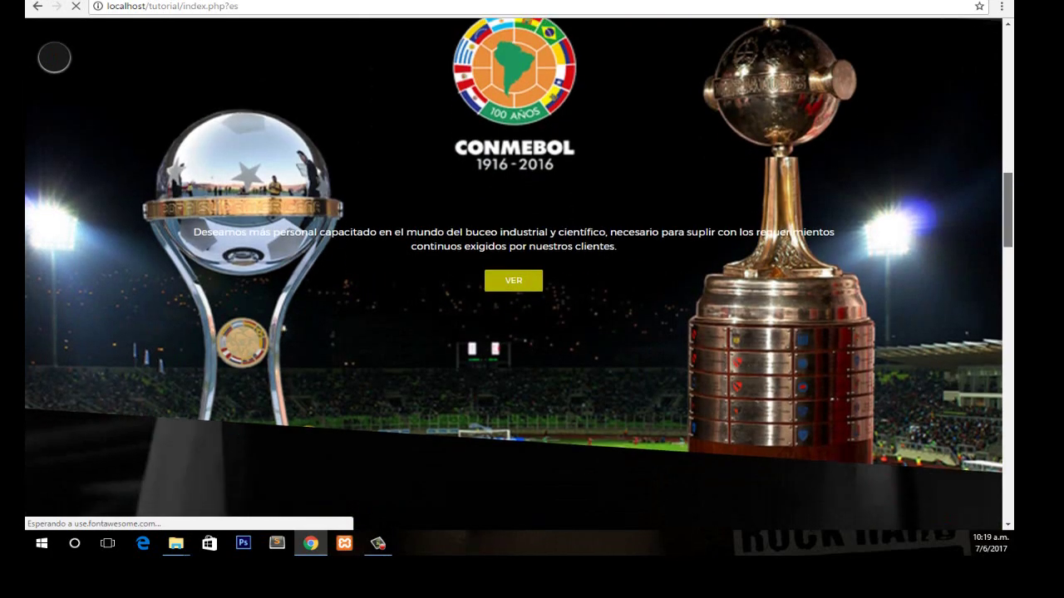
pyautogui.scroll(3, 1010, 210)
pyautogui.scroll(-6, 514, 274)
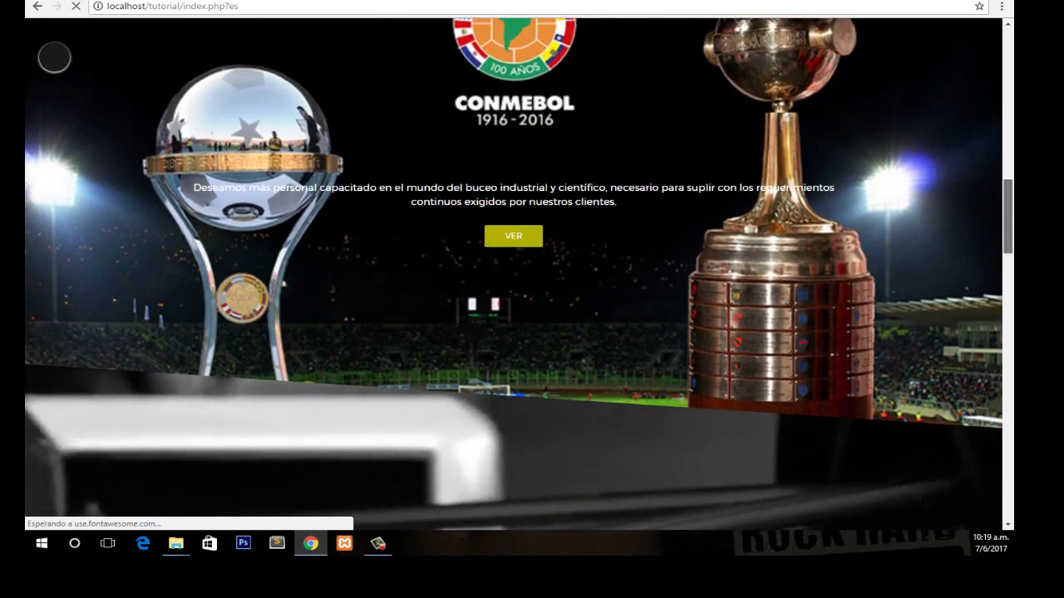
pyautogui.scroll(8, 514, 275)
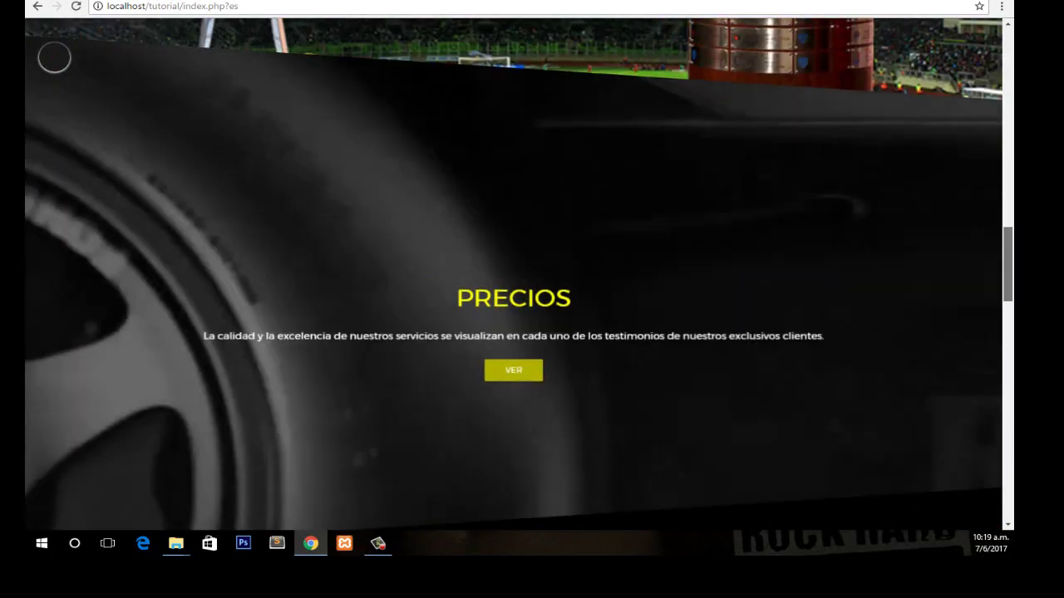
pyautogui.scroll(-8, 513, 275)
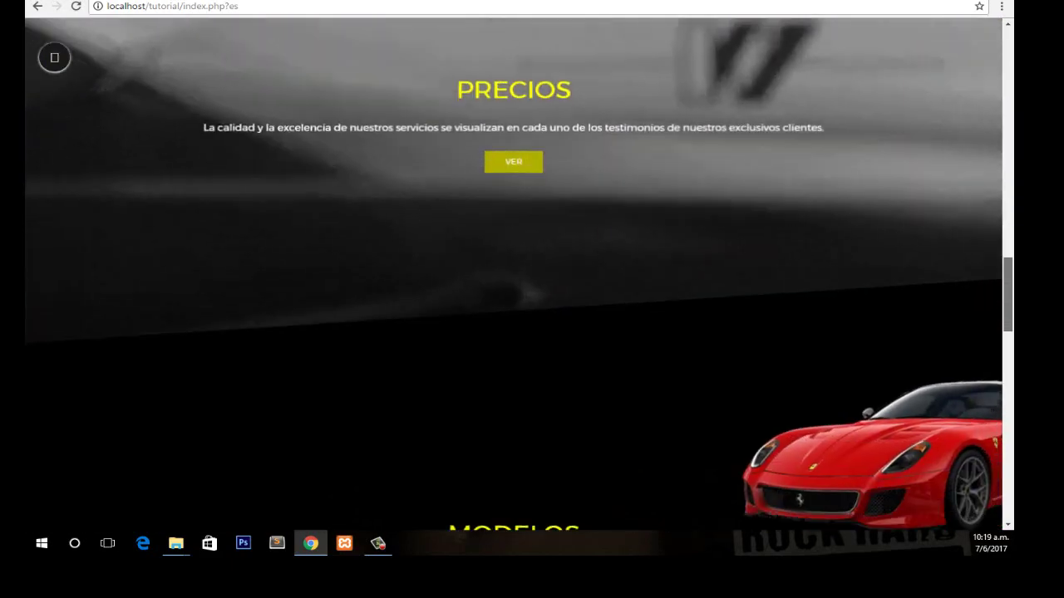
pyautogui.hotkey('ctrl', 'Tab')
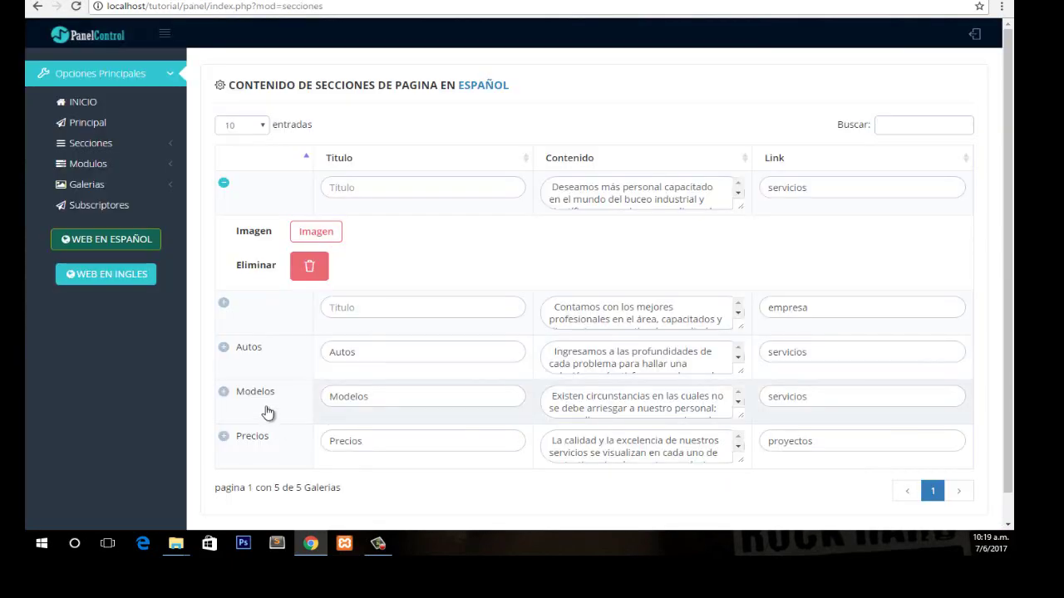
pyautogui.click(276, 465)
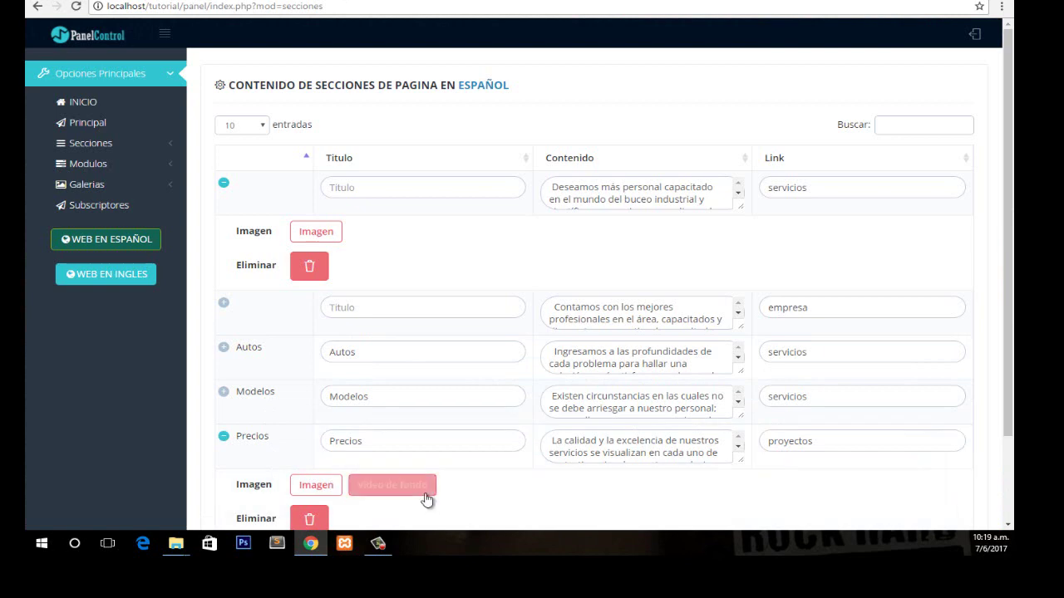
pyautogui.click(399, 490)
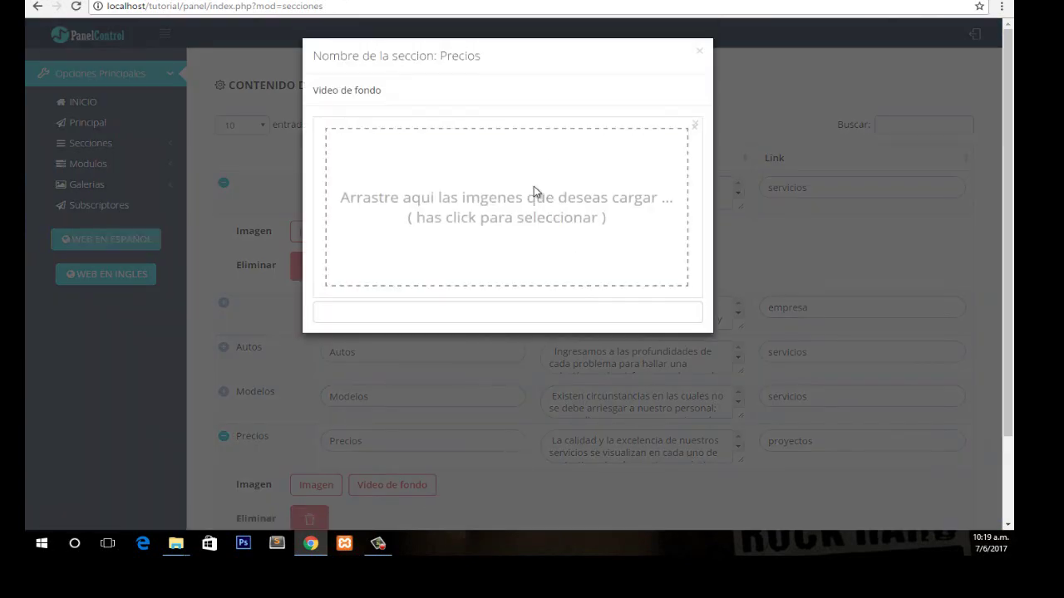
pyautogui.click(534, 189)
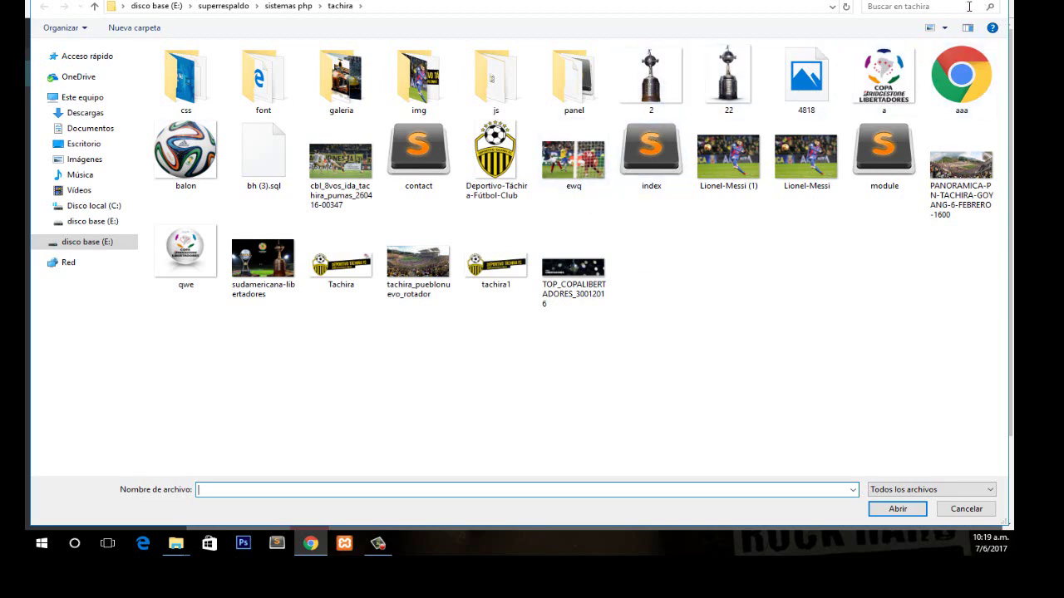
pyautogui.click(1005, 2)
pyautogui.click(708, 43)
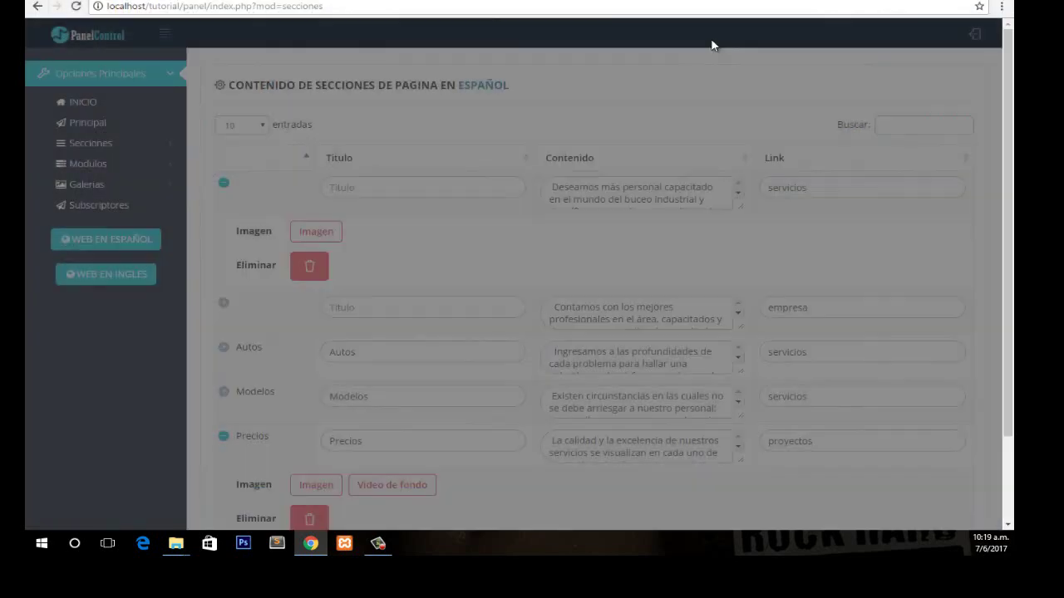
pyautogui.click(280, 439)
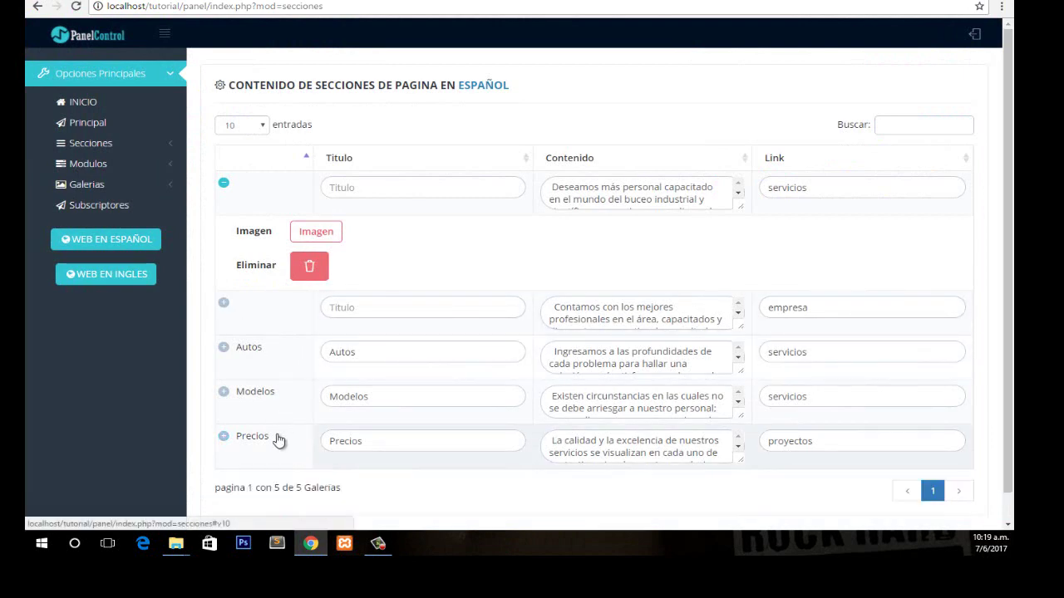
pyautogui.hotkey('ctrl', 'Tab')
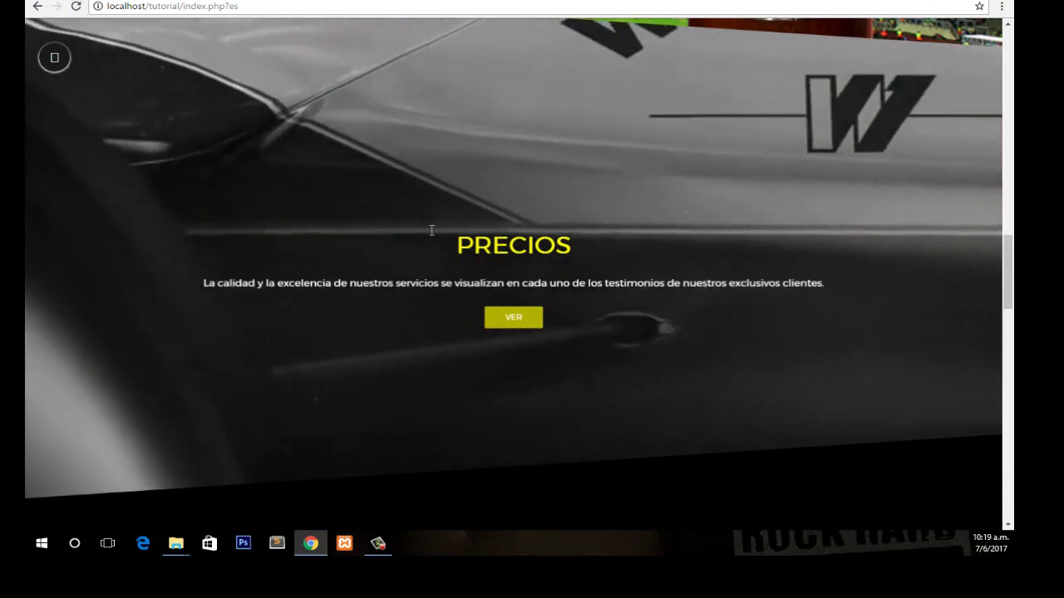
pyautogui.moveTo(594, 248); pyautogui.dragTo(379, 232)
pyautogui.hotkey('ctrl', 'Tab')
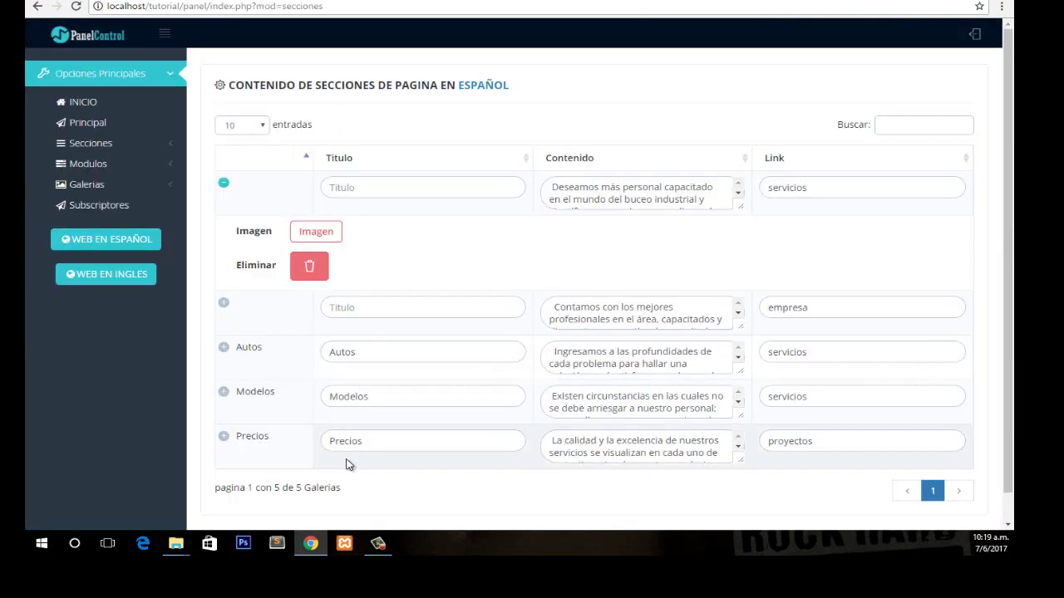
# Replace the Precios title 'partidos jugados' with 'juegos' and save the edit.
pyautogui.doubleClick(413, 446)
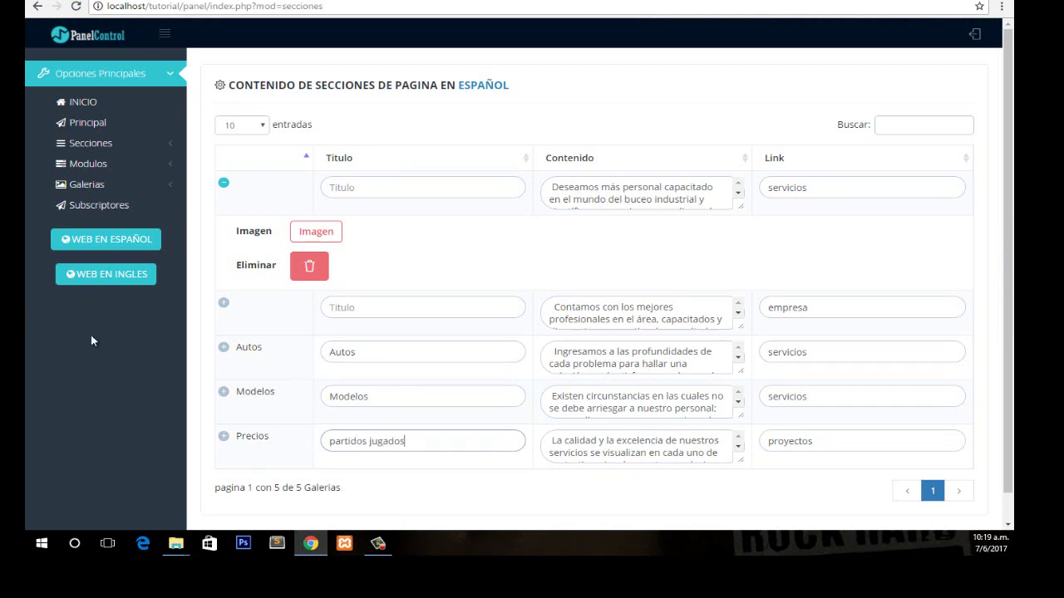
pyautogui.click(402, 488)
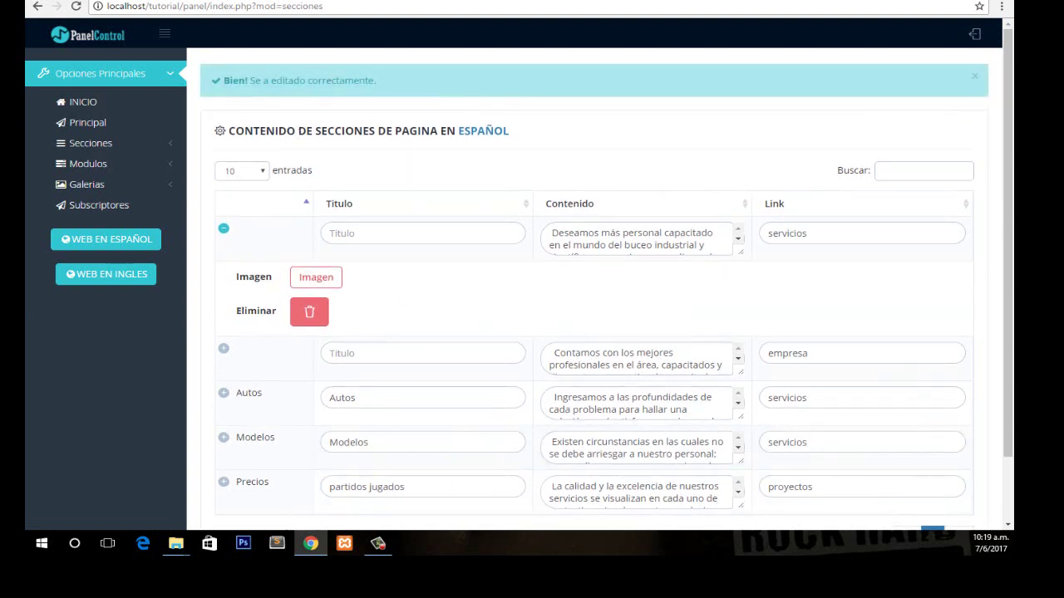
pyautogui.scroll(-2, 1000, 265)
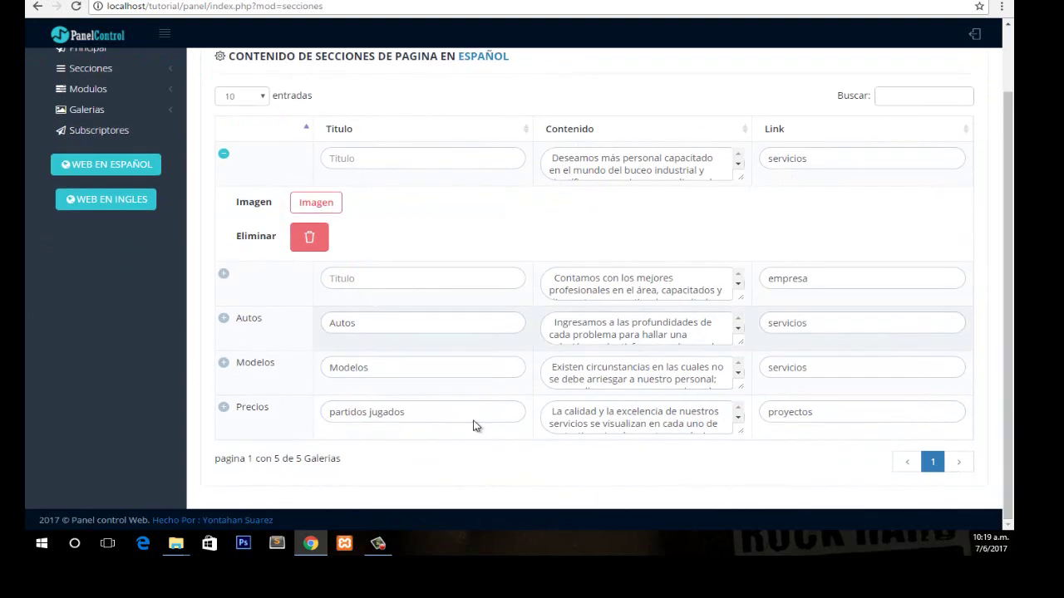
pyautogui.click(275, 429)
pyautogui.click(275, 429)
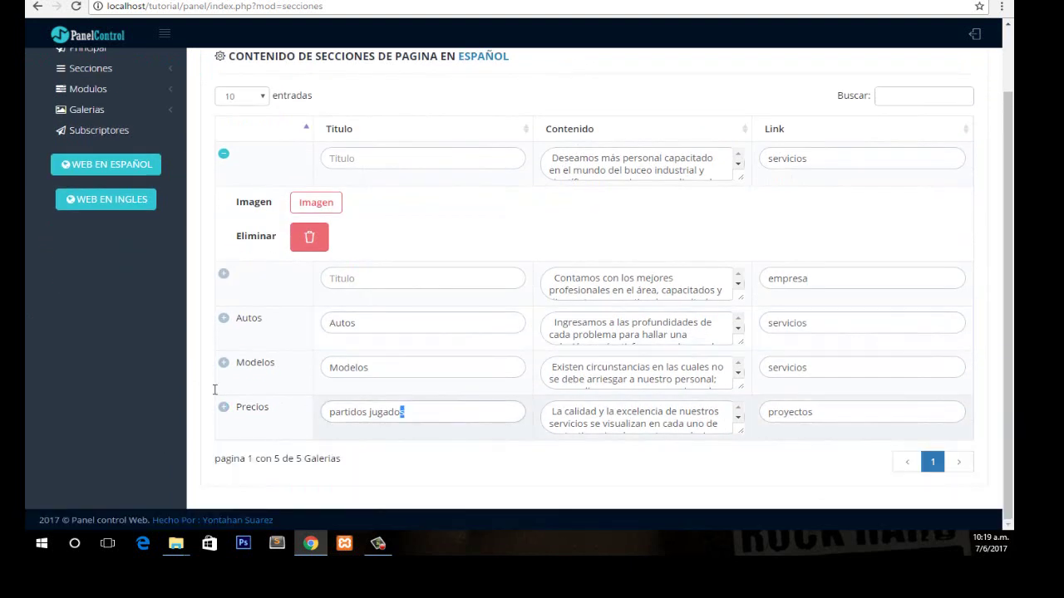
pyautogui.moveTo(214, 389); pyautogui.dragTo(210, 387)
pyautogui.write('juegos')
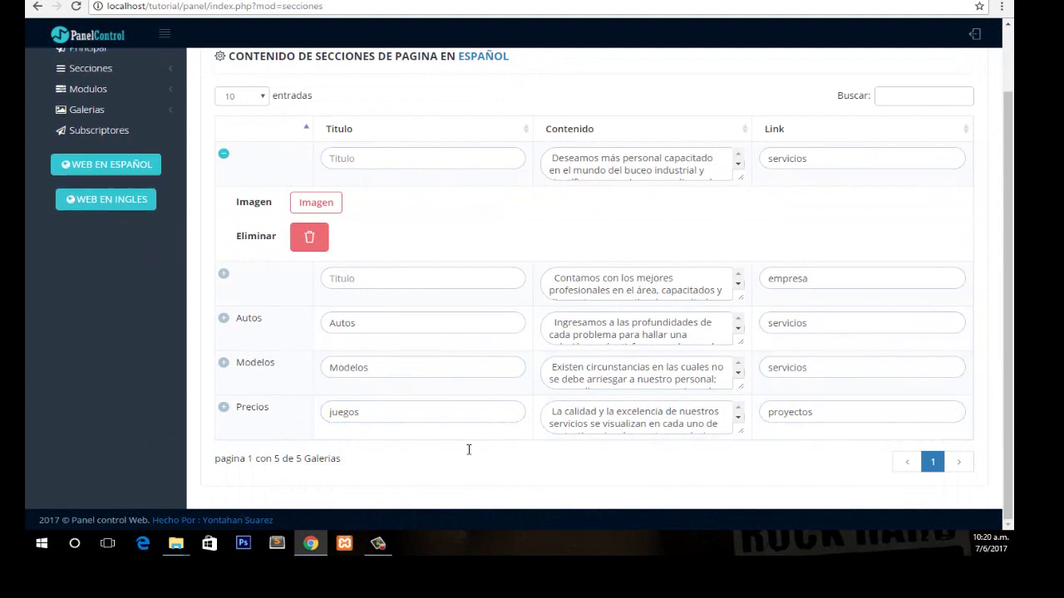
pyautogui.moveTo(1005, 391); pyautogui.dragTo(1005, 316)
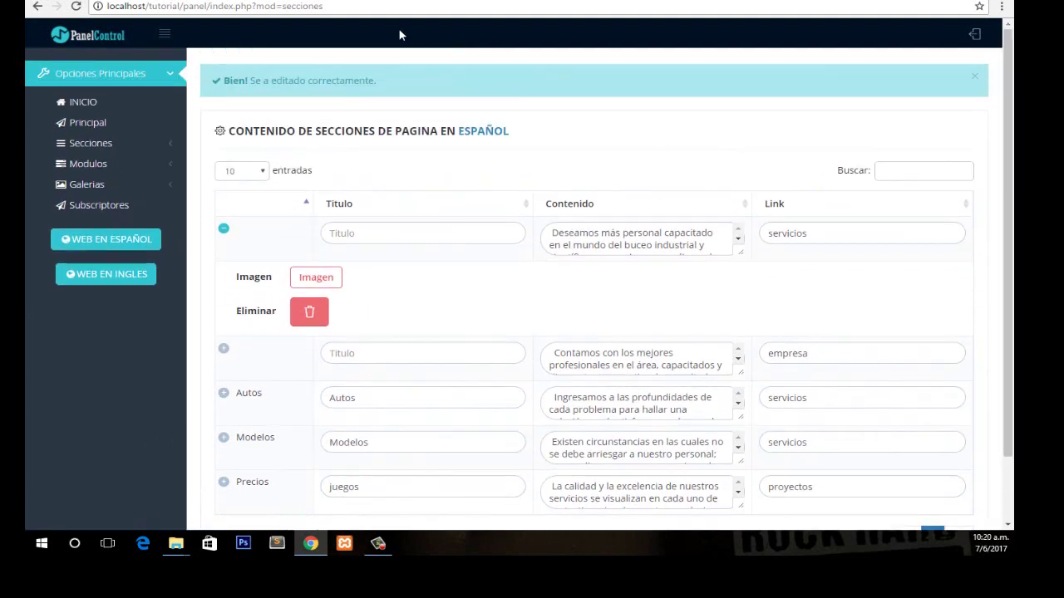
pyautogui.click(106, 239)
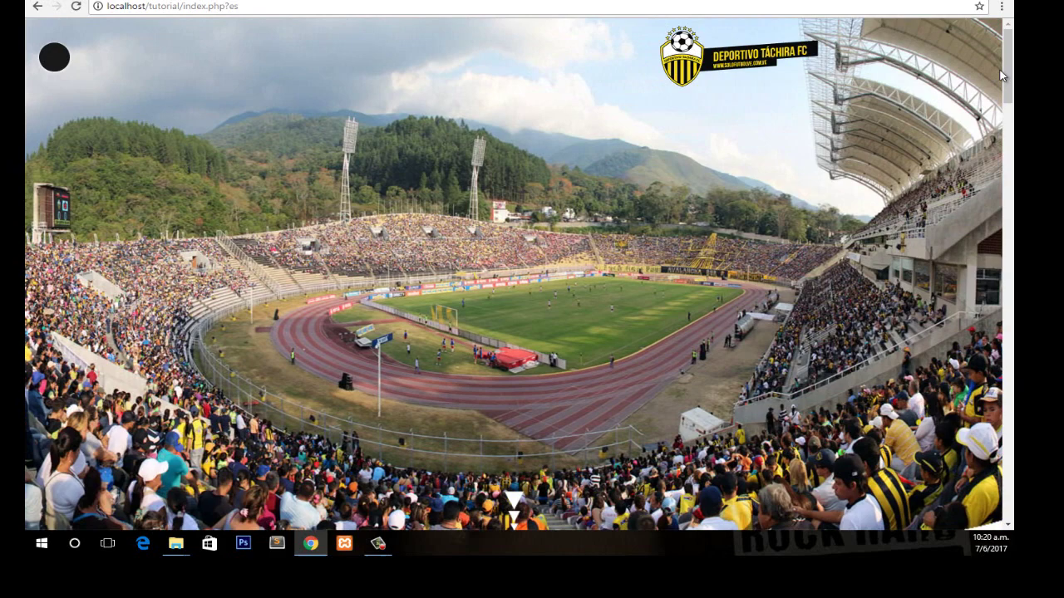
pyautogui.moveTo(1007, 71); pyautogui.dragTo(997, 311)
pyautogui.scroll(2, 997, 310)
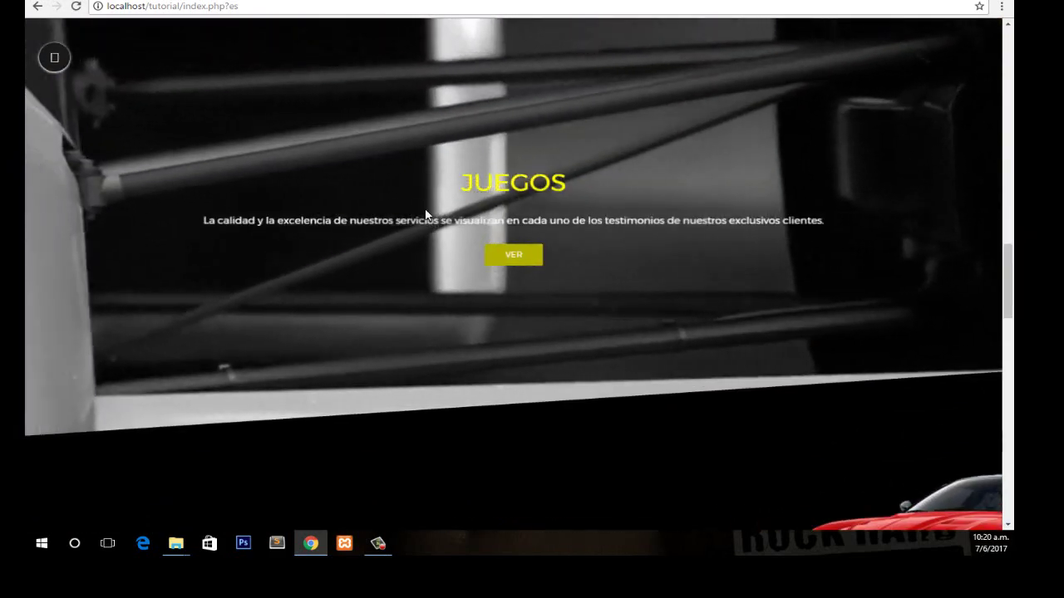
pyautogui.moveTo(473, 182); pyautogui.dragTo(334, 266)
pyautogui.click(334, 266)
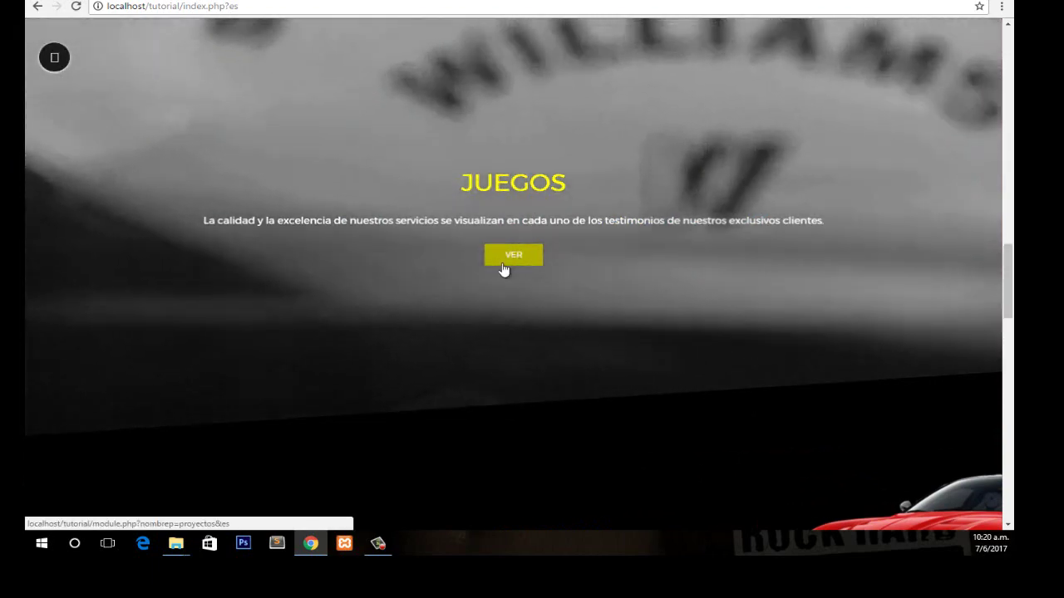
pyautogui.scroll(1, 988, 308)
pyautogui.scroll(10, 880, 241)
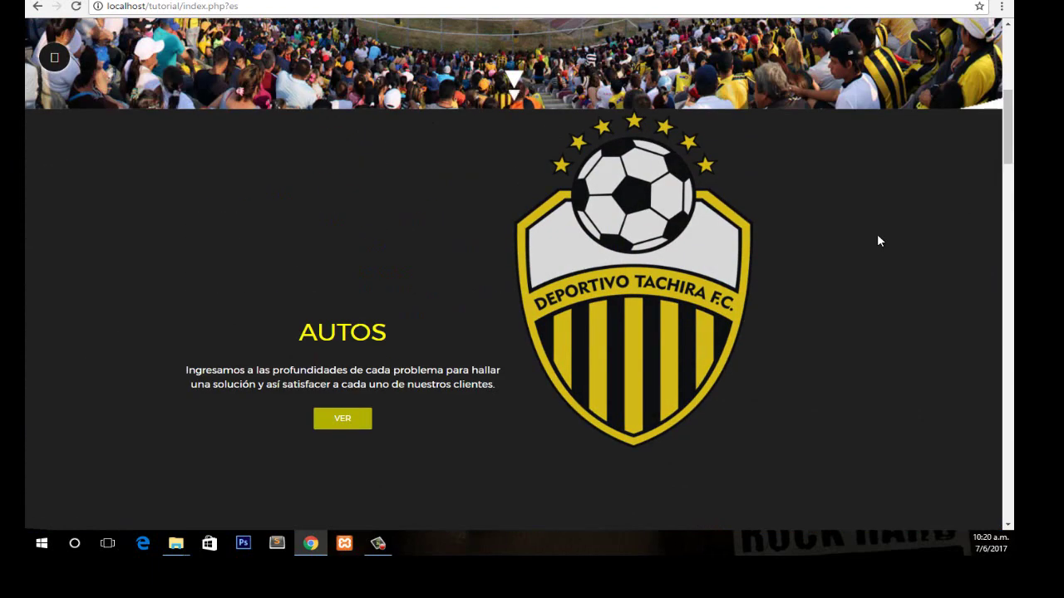
pyautogui.hotkey('ctrl', 'Tab')
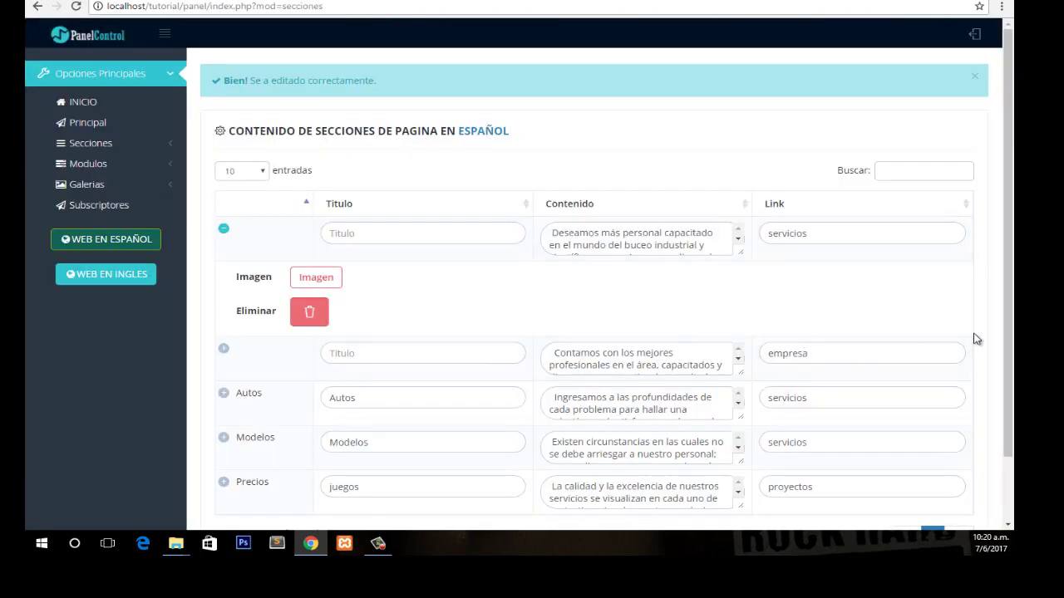
pyautogui.hotkey('ctrl', 'Tab')
pyautogui.moveTo(1005, 149); pyautogui.dragTo(999, 433)
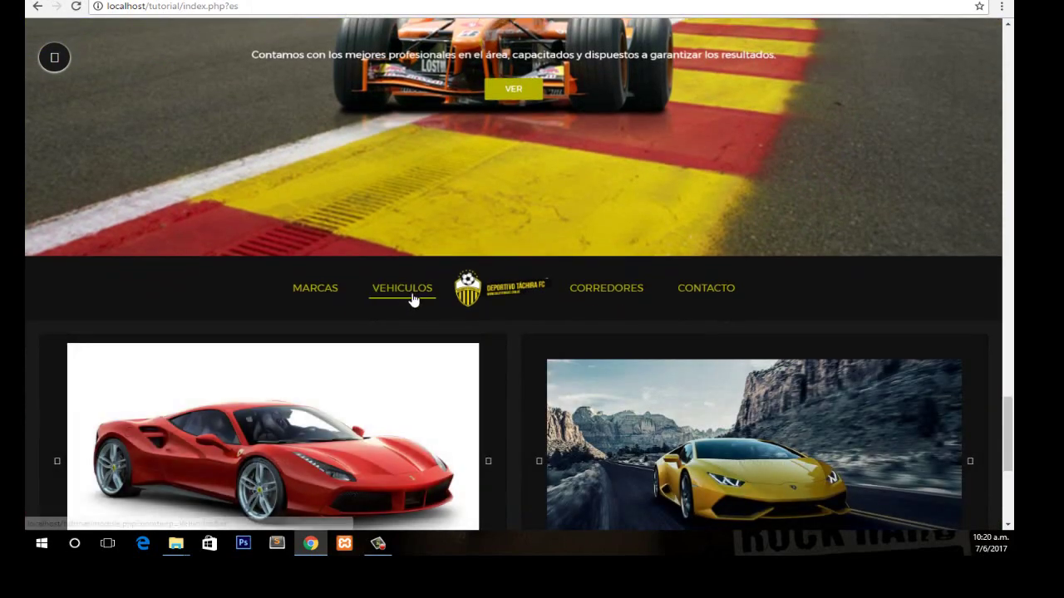
pyautogui.hotkey('ctrl', 'Tab')
pyautogui.scroll(-1, 638, 441)
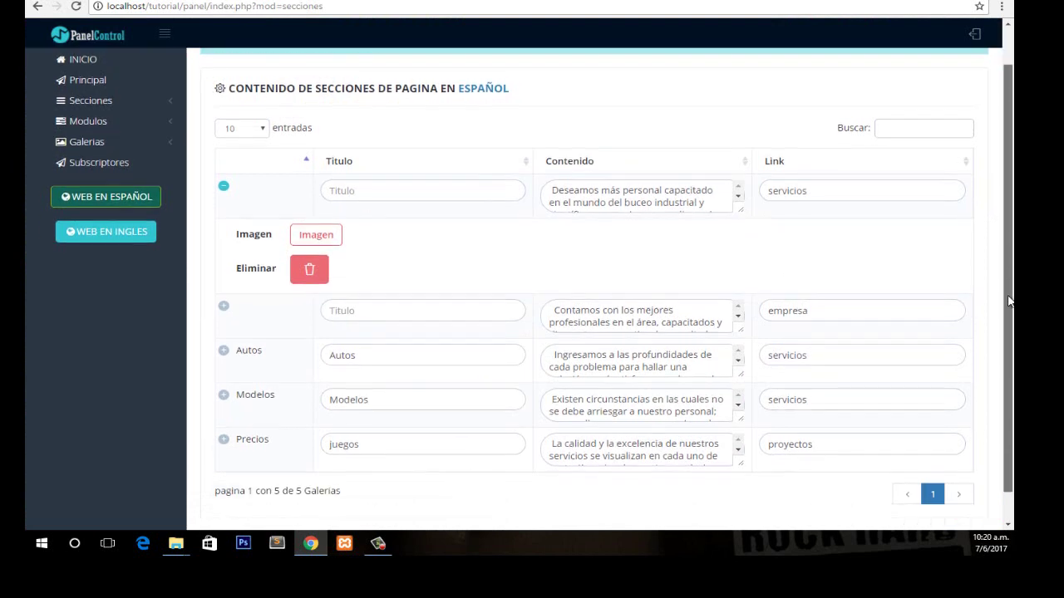
# Replace the Precios link 'proyectos' with 'vehiculos'.
pyautogui.moveTo(840, 427); pyautogui.dragTo(766, 422)
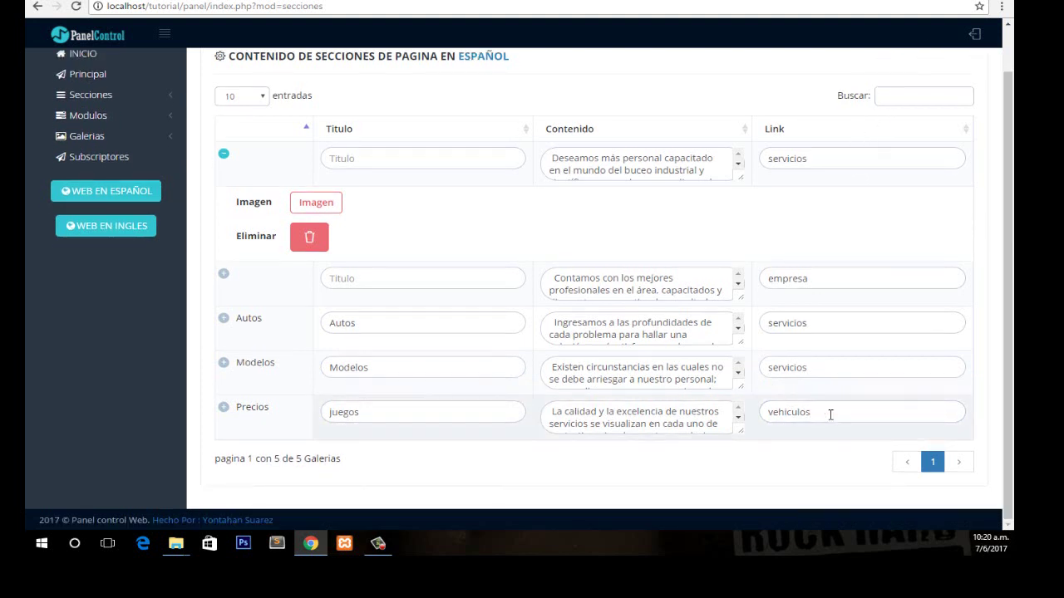
pyautogui.click(420, 473)
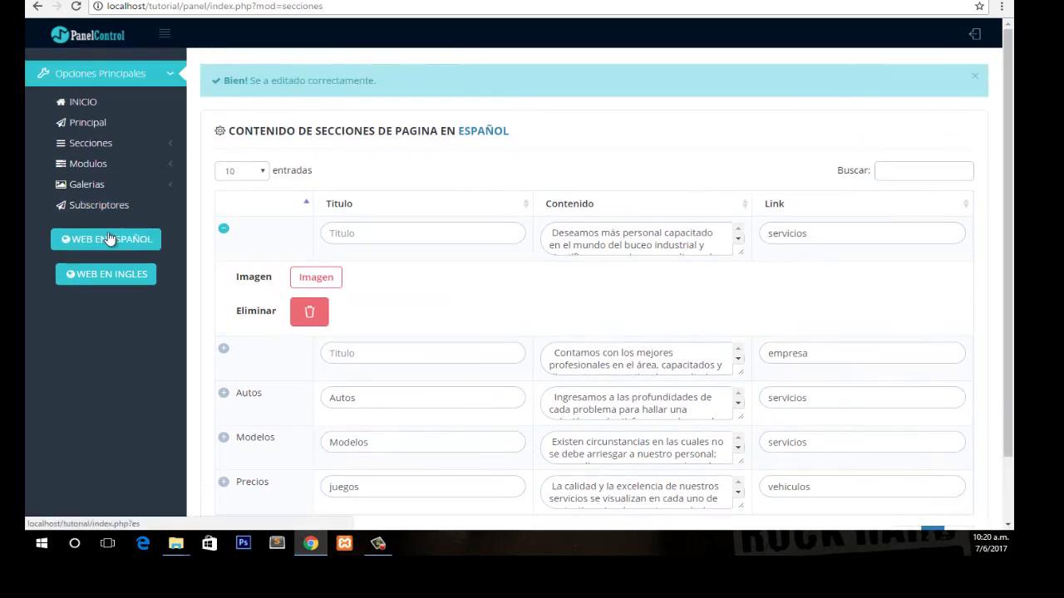
pyautogui.click(125, 208)
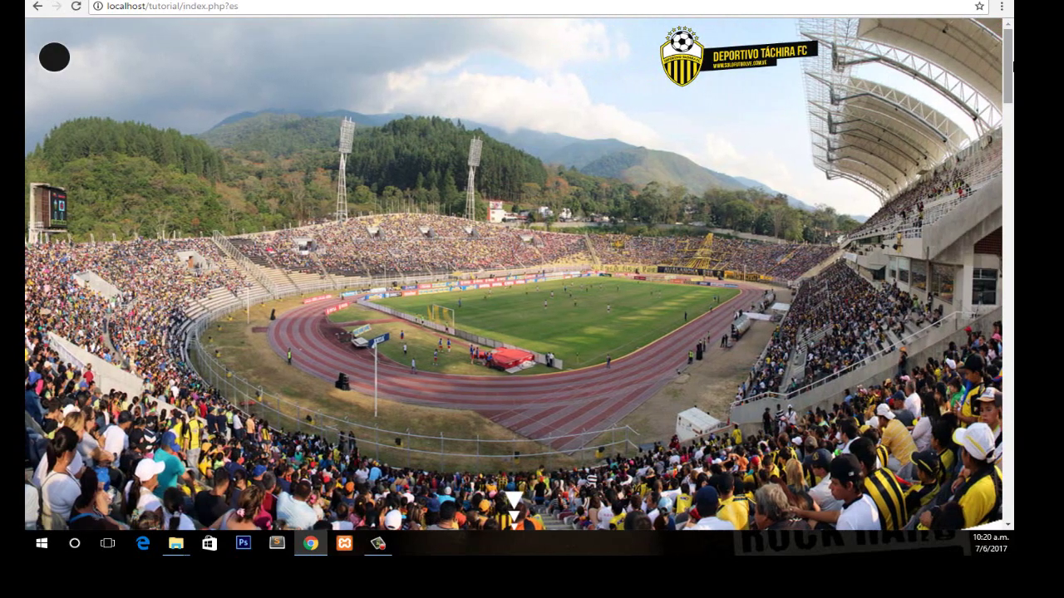
pyautogui.moveTo(1004, 50); pyautogui.dragTo(1005, 292)
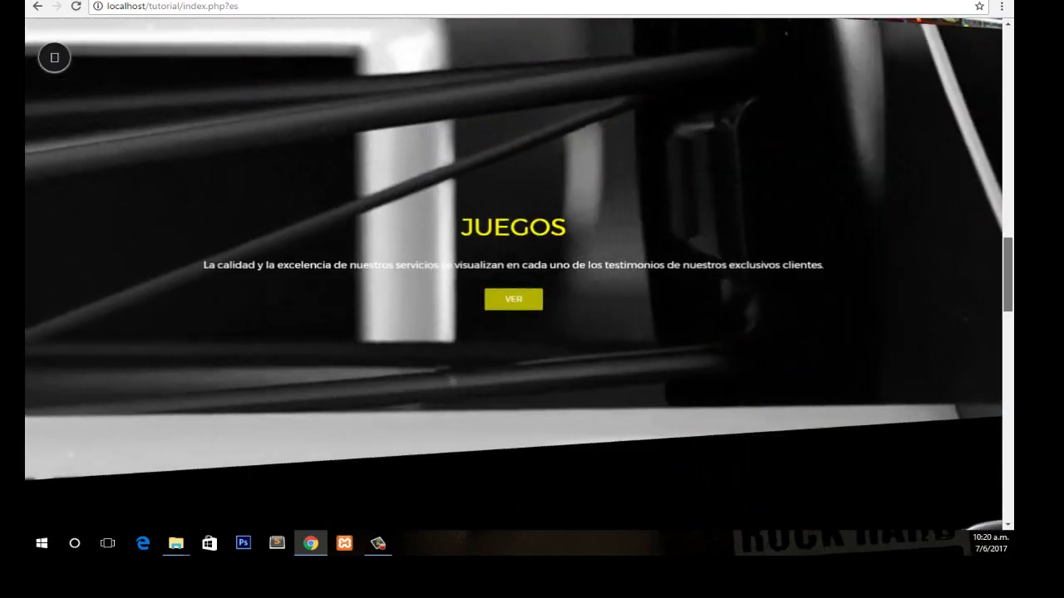
pyautogui.click(524, 306)
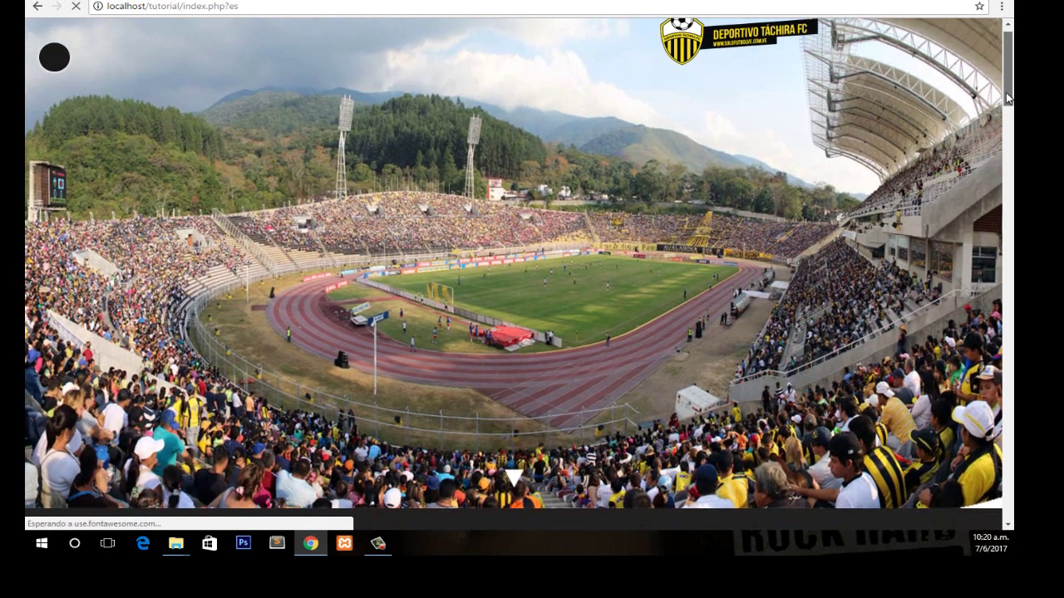
pyautogui.scroll(-6, 982, 220)
pyautogui.scroll(-10, 983, 219)
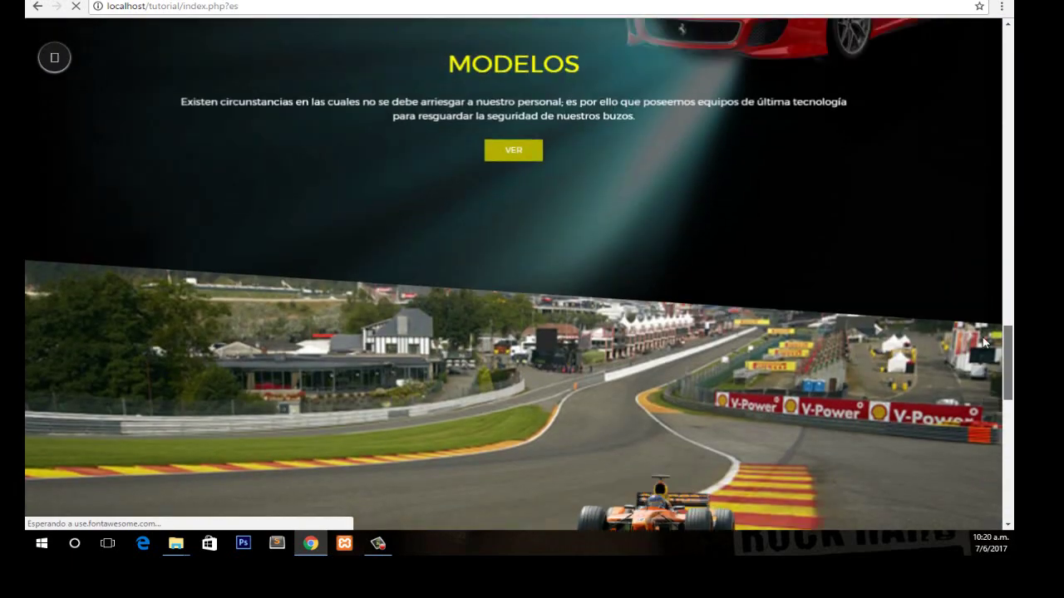
pyautogui.scroll(3, 987, 350)
pyautogui.scroll(-2, 987, 354)
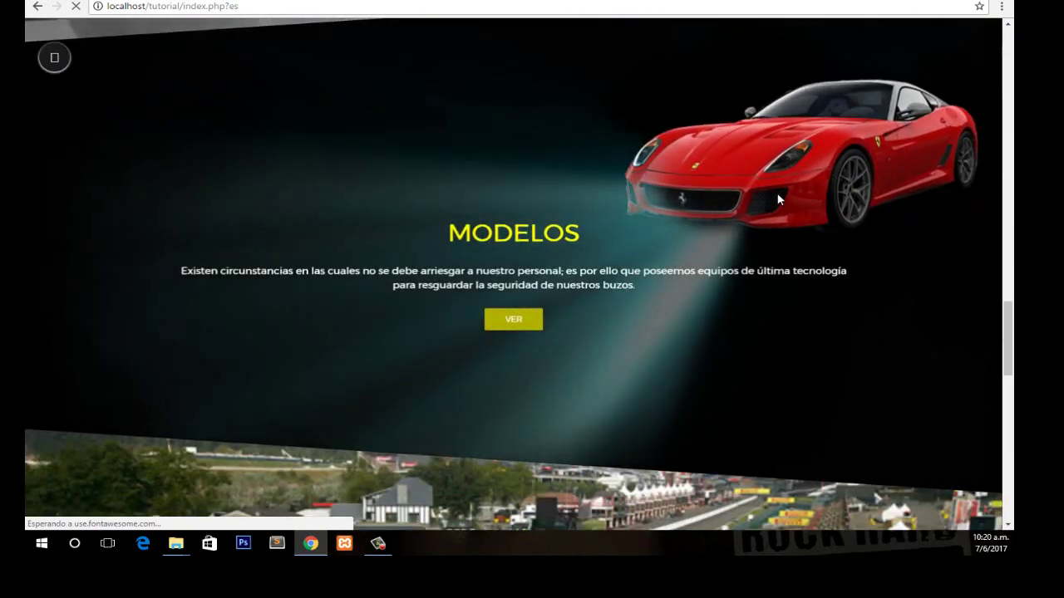
pyautogui.hotkey('ctrl', 'Tab')
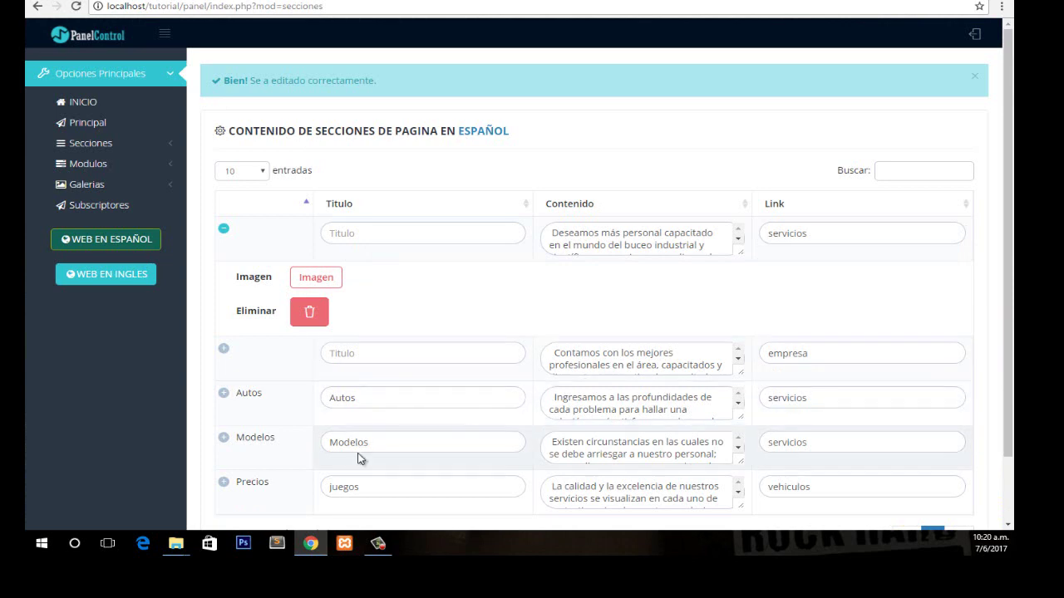
# Upload rov.png from the img folder as the Modelos section image.
pyautogui.click(282, 460)
pyautogui.click(320, 487)
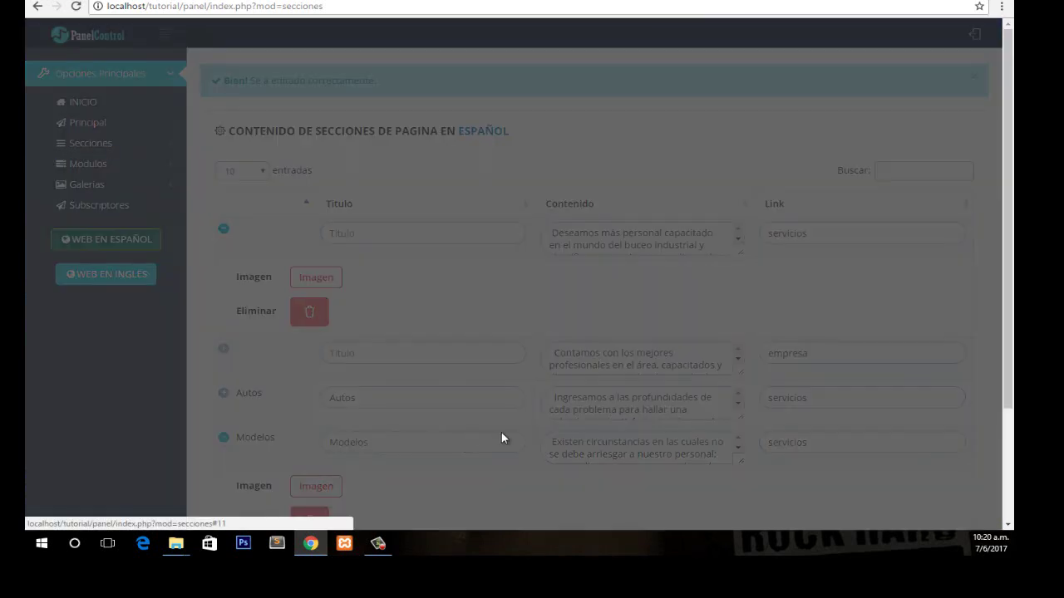
pyautogui.click(590, 263)
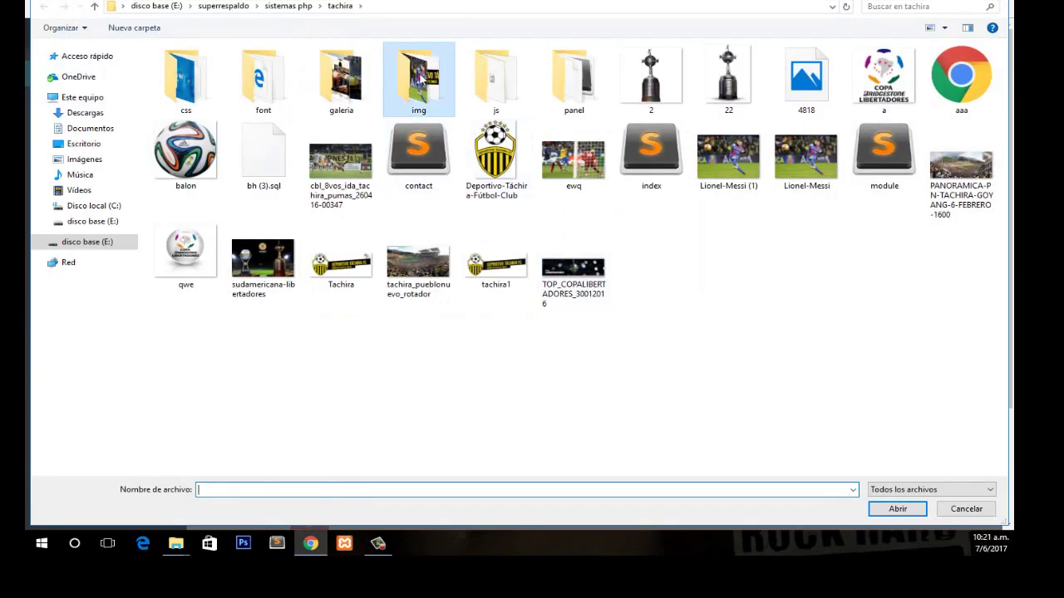
pyautogui.doubleClick(418, 83)
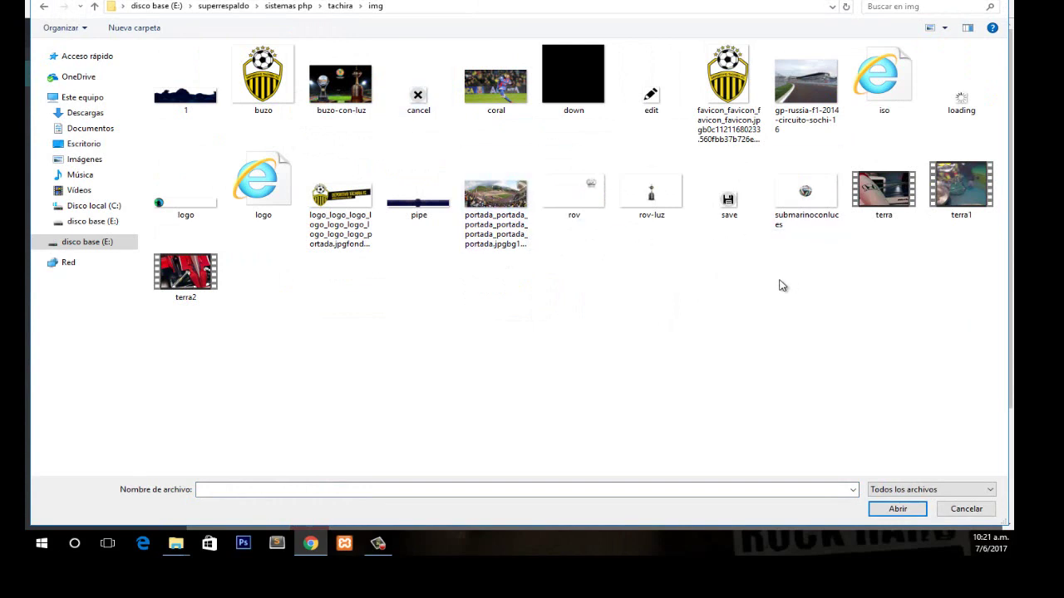
pyautogui.click(574, 196)
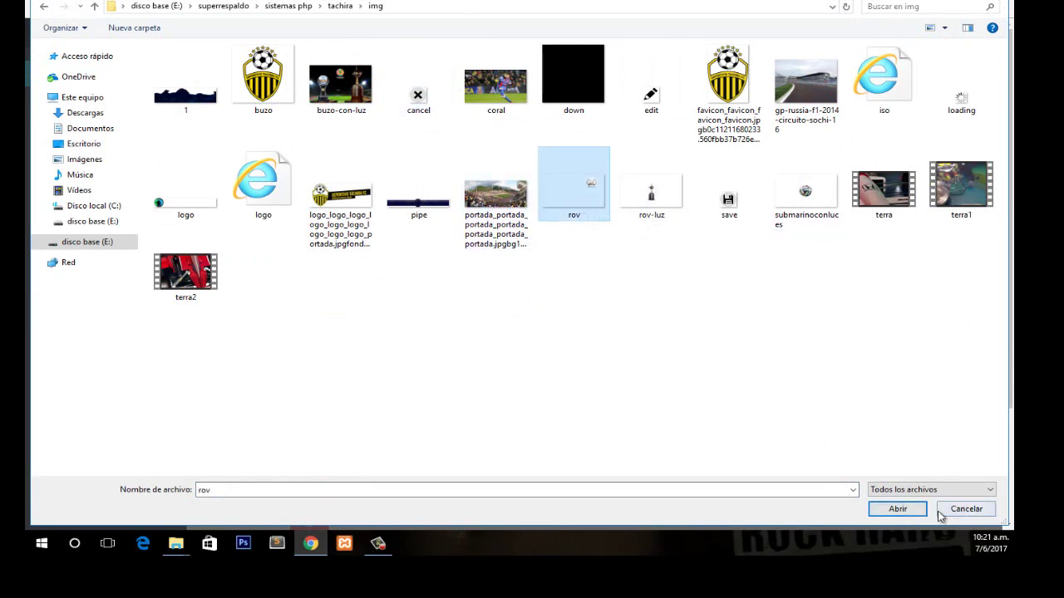
pyautogui.click(898, 508)
pyautogui.click(675, 372)
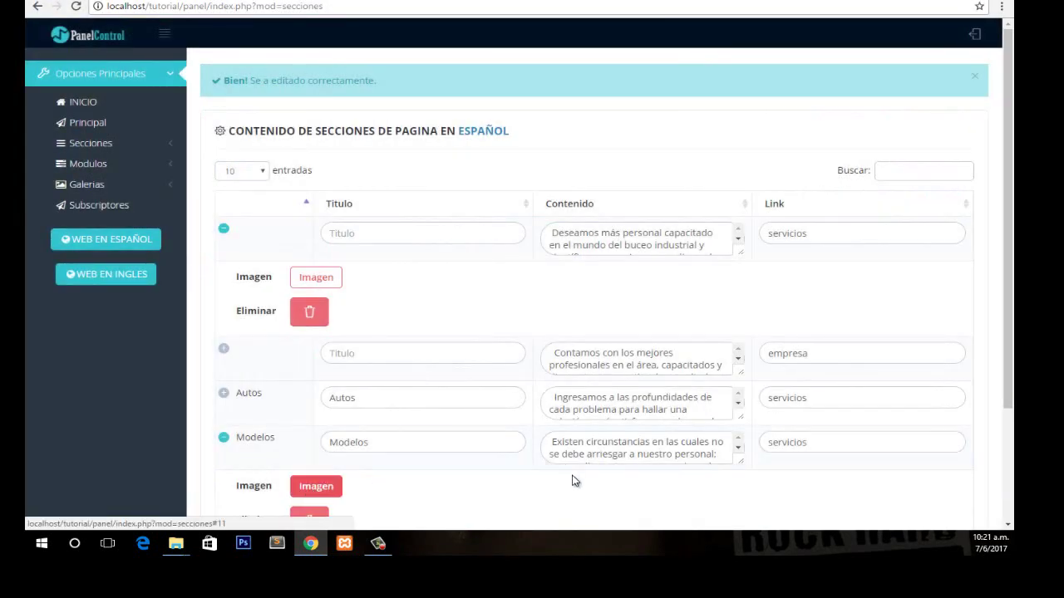
pyautogui.click(121, 239)
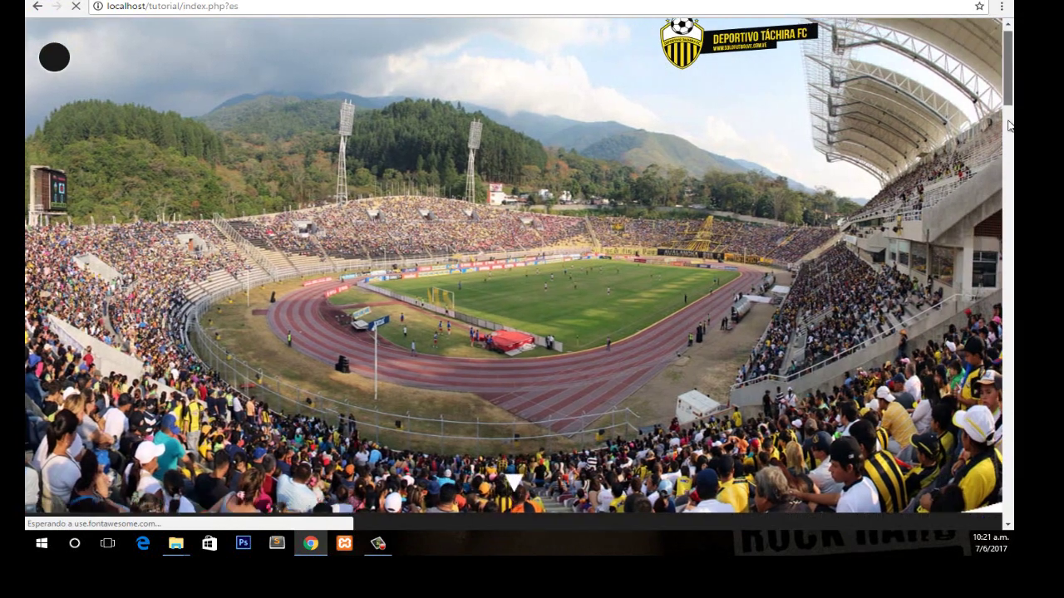
pyautogui.moveTo(1009, 125); pyautogui.dragTo(1008, 340)
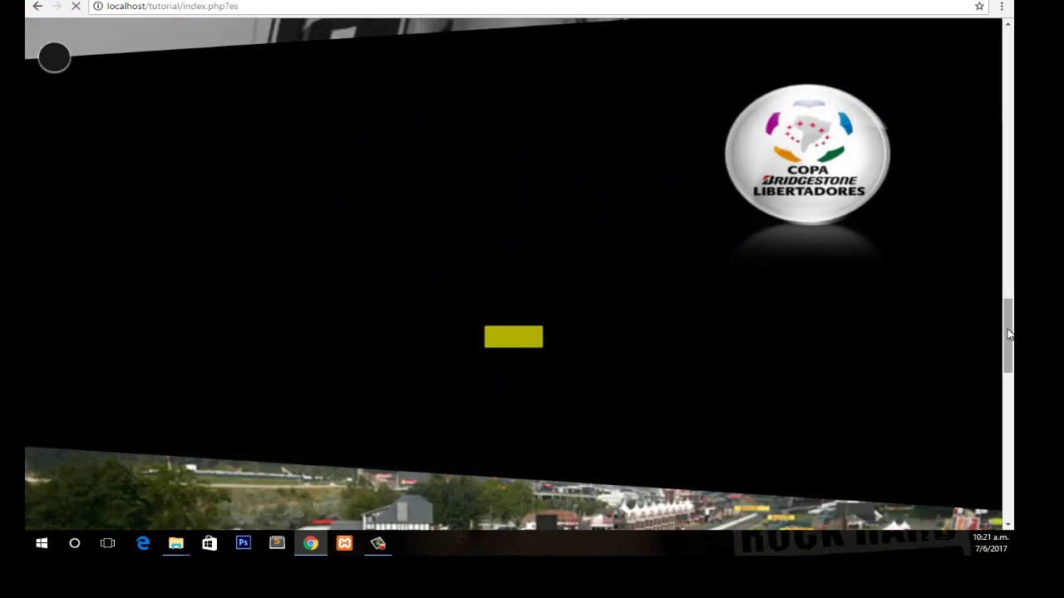
pyautogui.moveTo(1008, 334); pyautogui.dragTo(1008, 345)
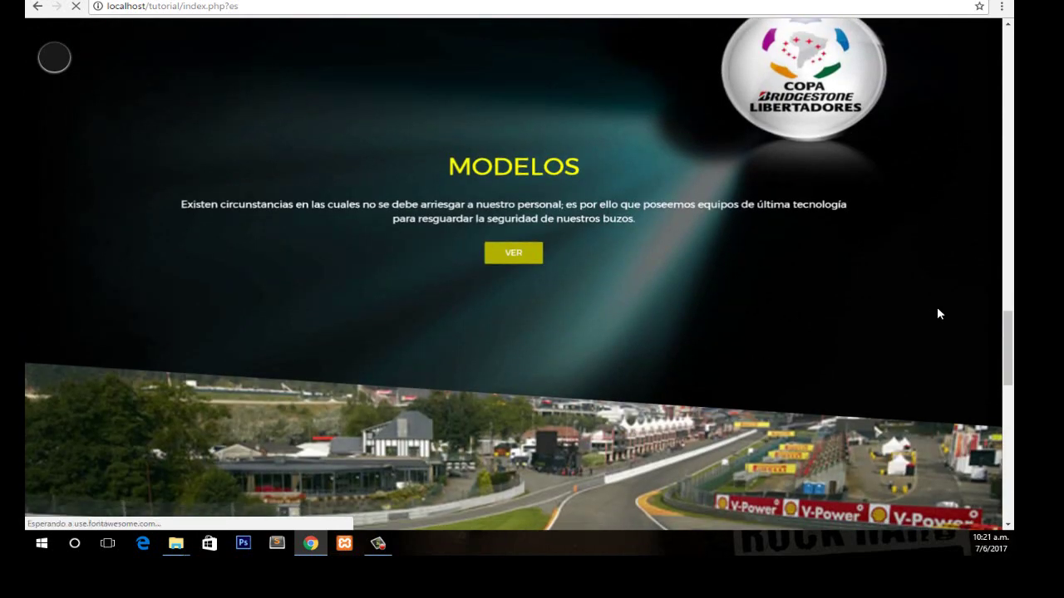
pyautogui.moveTo(1005, 342); pyautogui.dragTo(1010, 399)
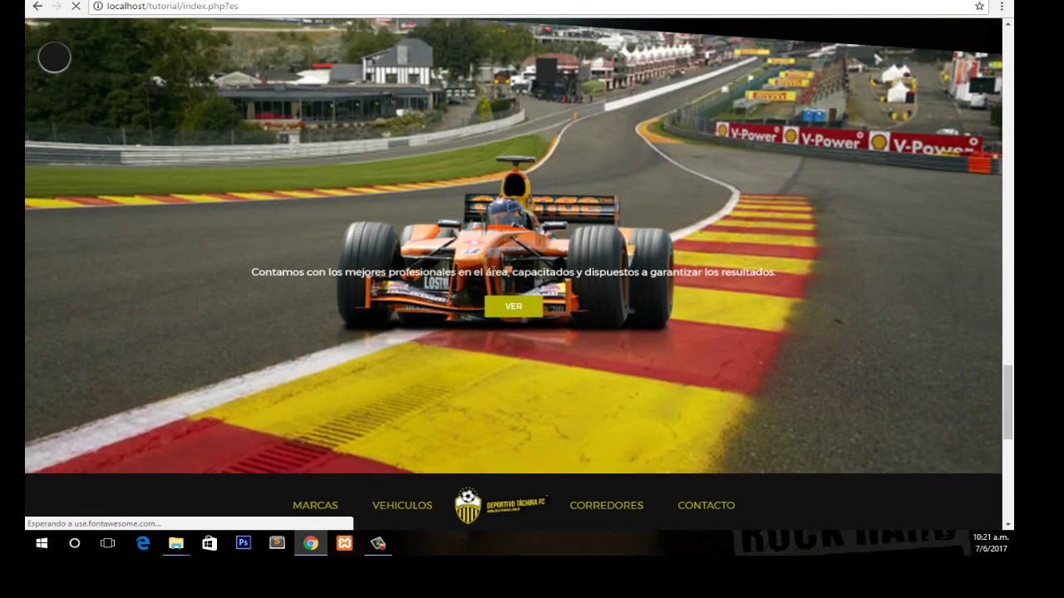
pyautogui.moveTo(1003, 405); pyautogui.dragTo(1003, 391)
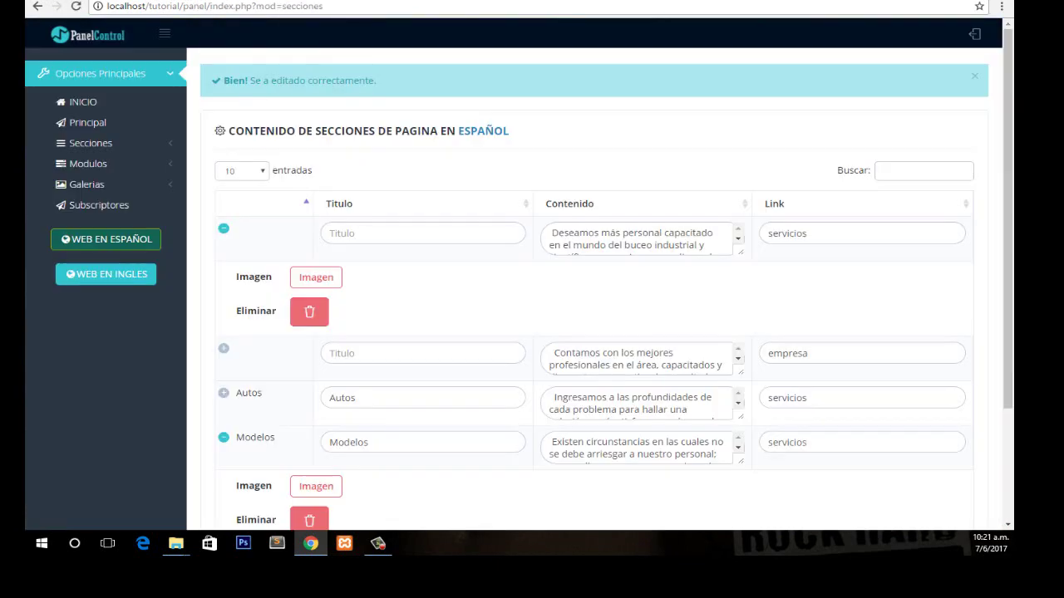
# Upload submarinoconluces.png as the empresa section's image.
pyautogui.click(274, 379)
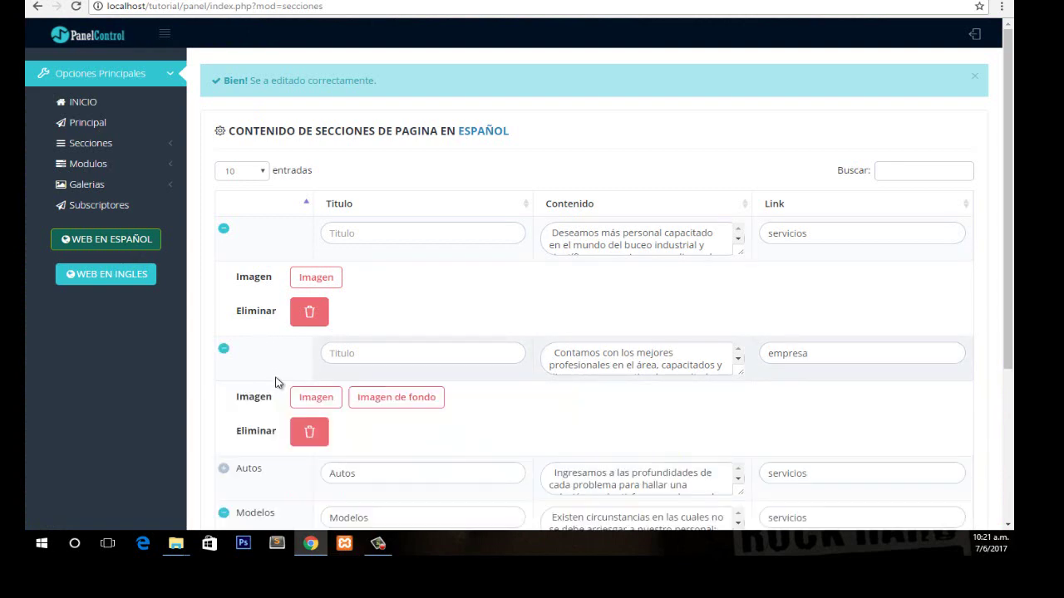
pyautogui.click(316, 400)
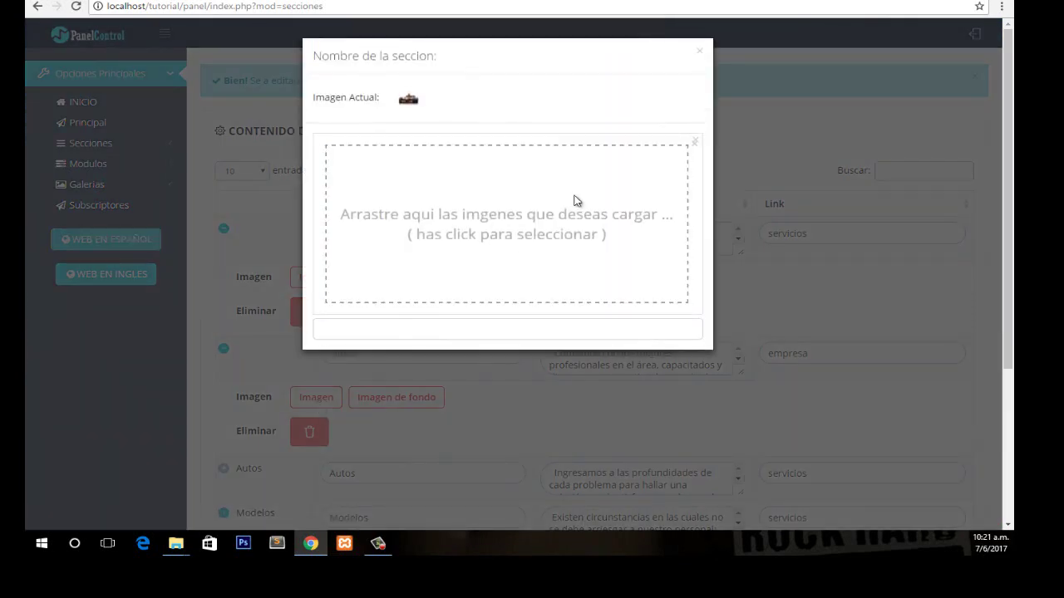
pyautogui.click(574, 202)
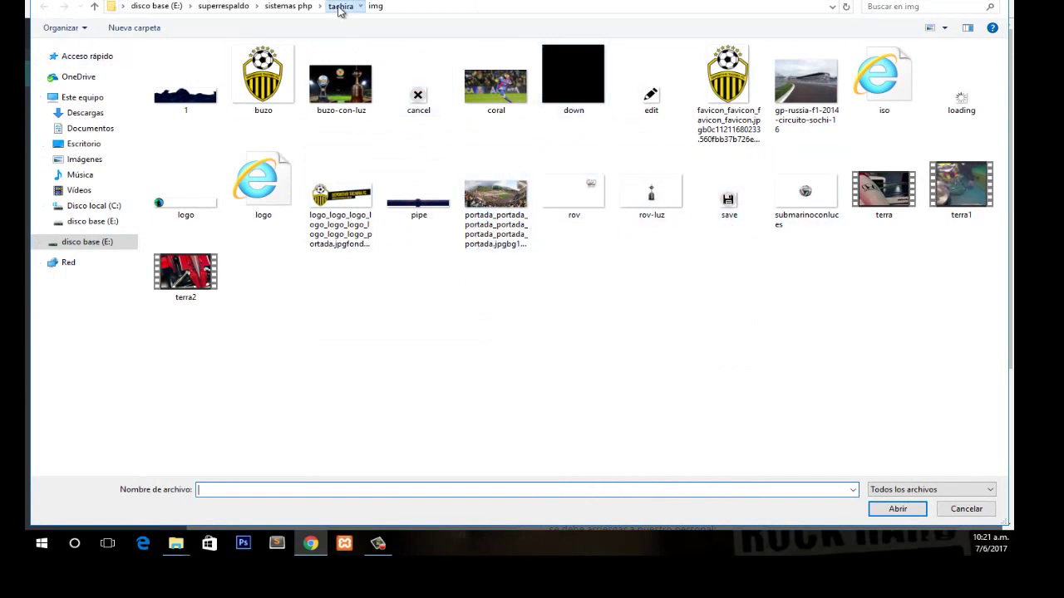
pyautogui.moveTo(340, 10); pyautogui.dragTo(803, 214)
pyautogui.click(803, 214)
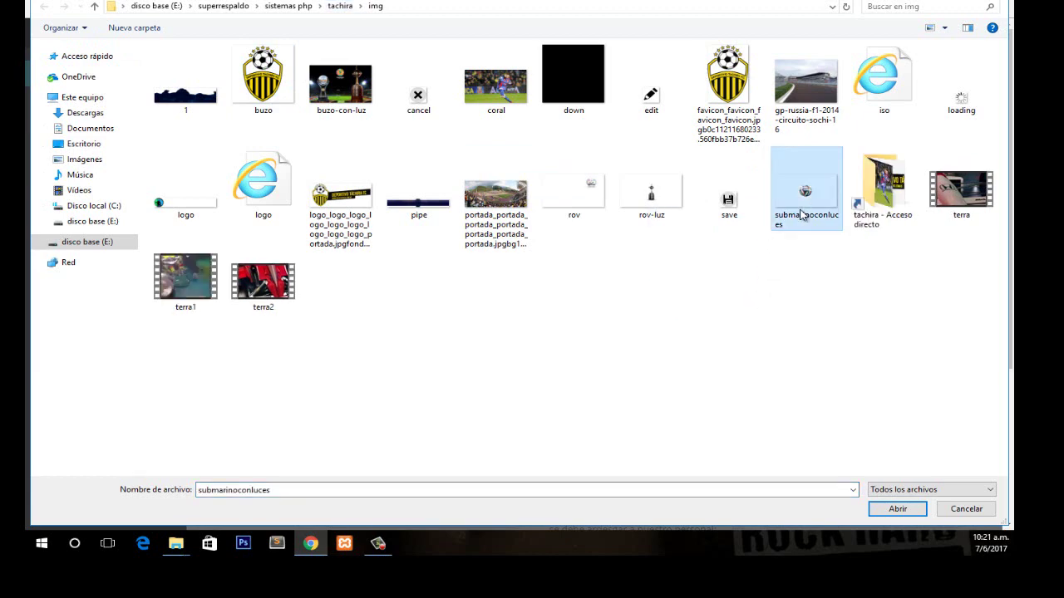
pyautogui.click(897, 507)
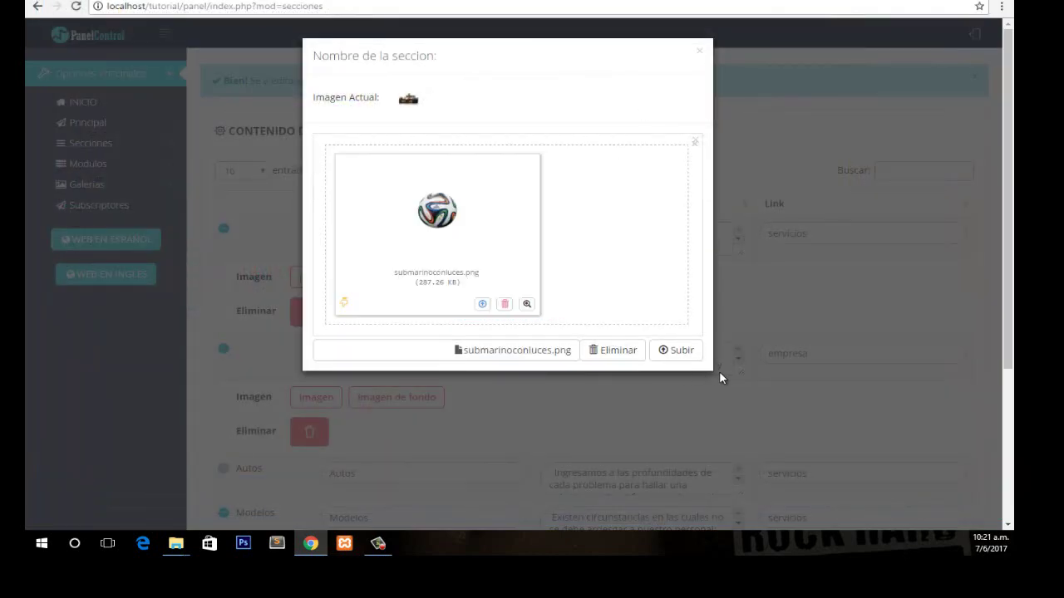
pyautogui.click(694, 354)
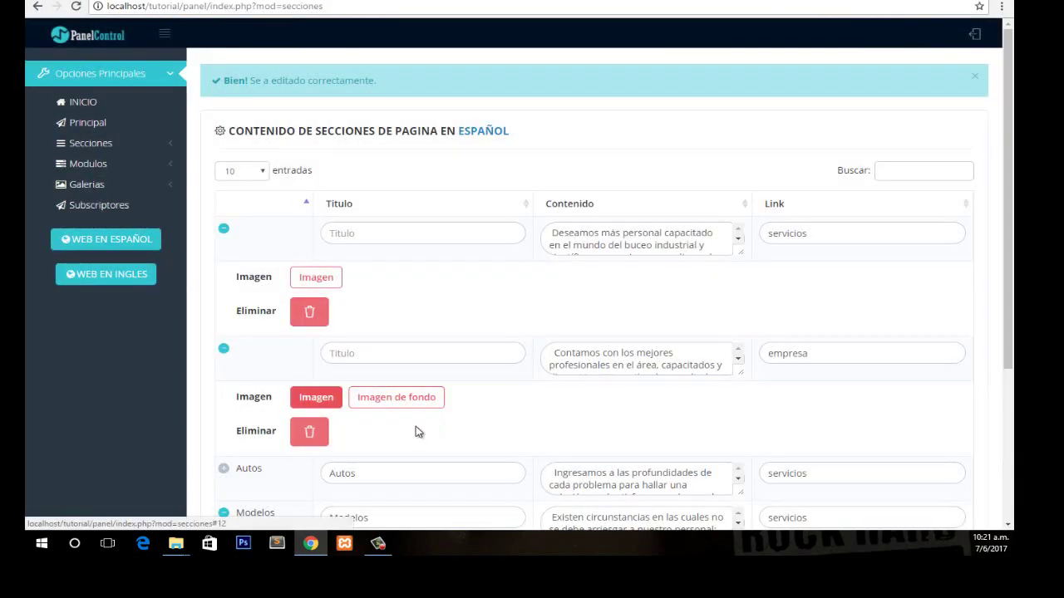
# Try coral.png as the background image; the upload is rejected.
pyautogui.click(420, 406)
pyautogui.click(465, 219)
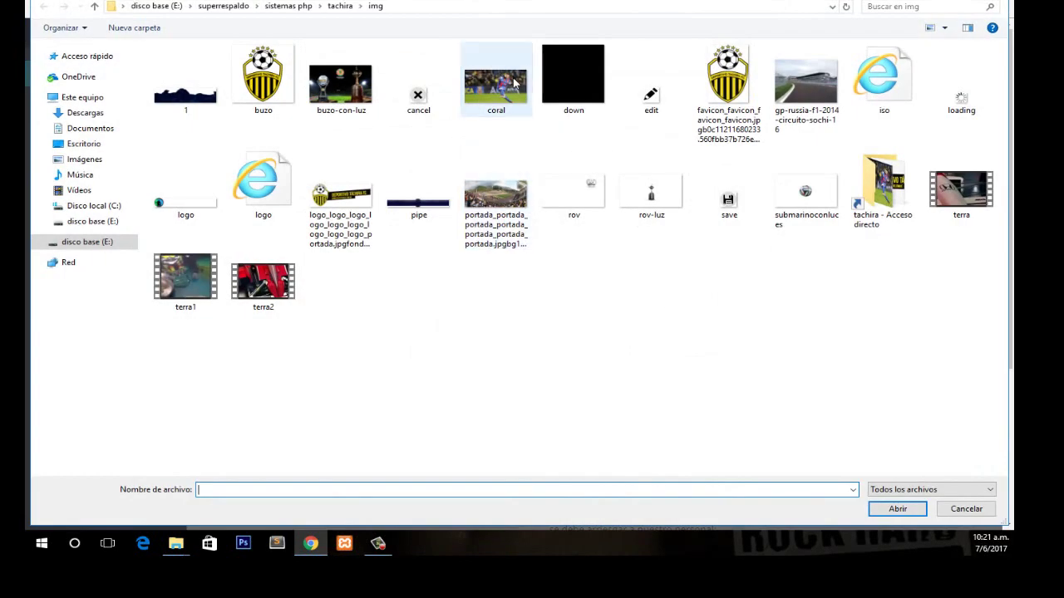
pyautogui.click(515, 80)
pyautogui.click(903, 511)
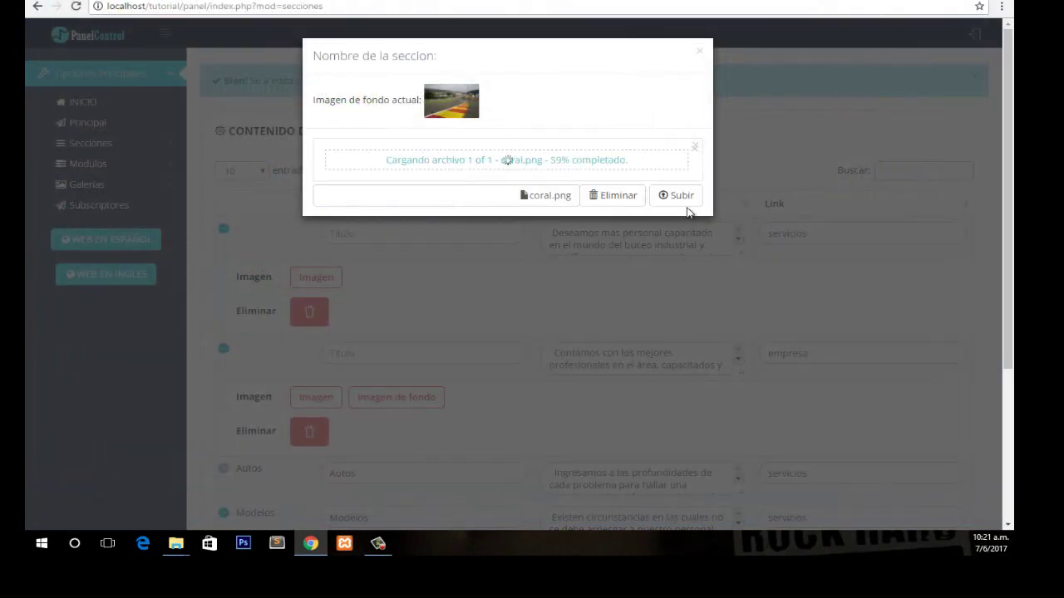
pyautogui.click(683, 357)
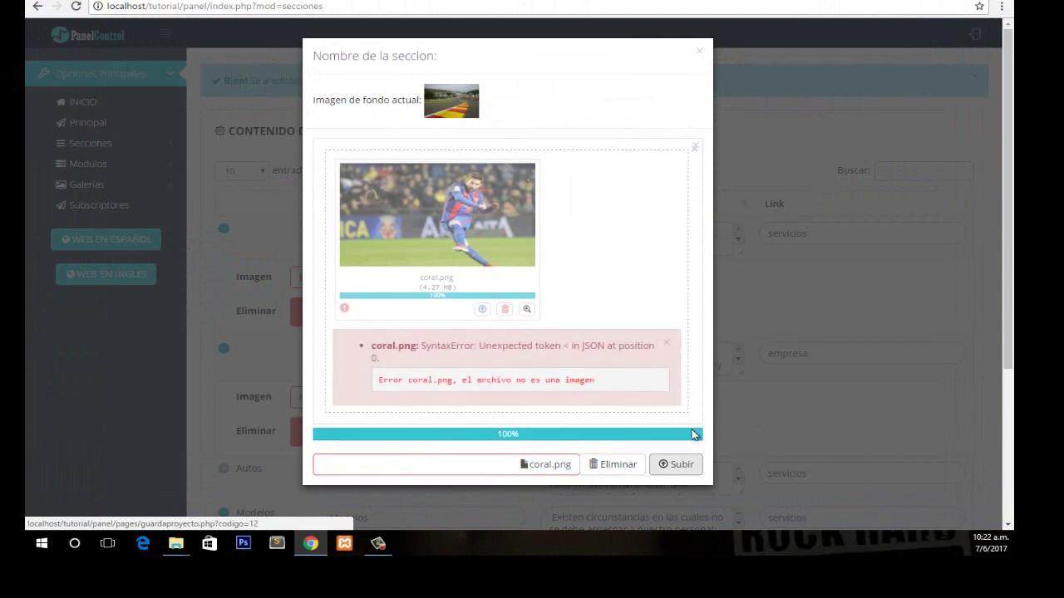
pyautogui.click(738, 359)
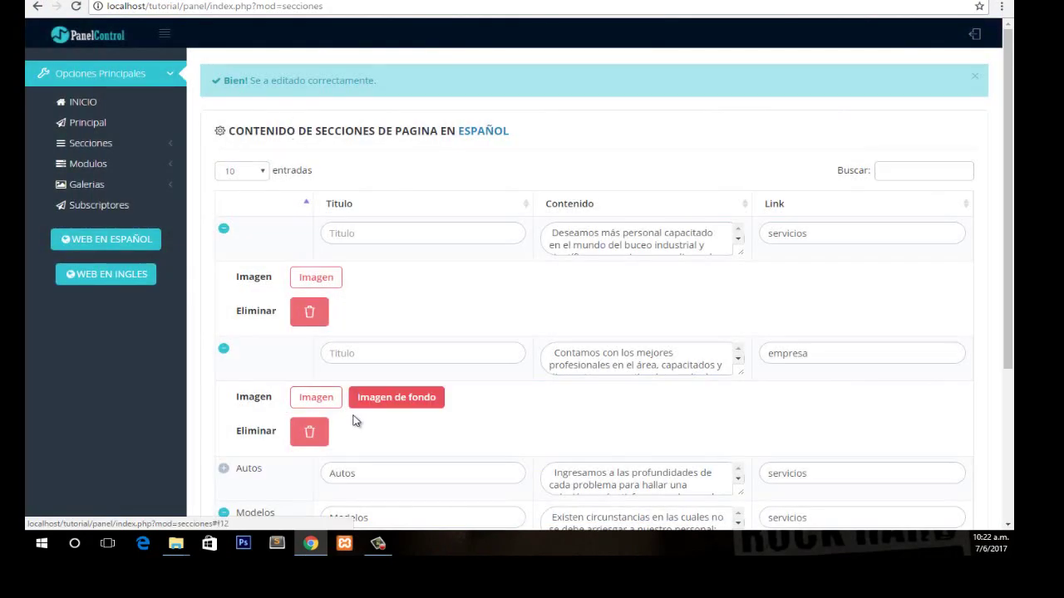
# Upload Lionel_Messi.jpg from the tachira folder as the section's background image.
pyautogui.click(422, 398)
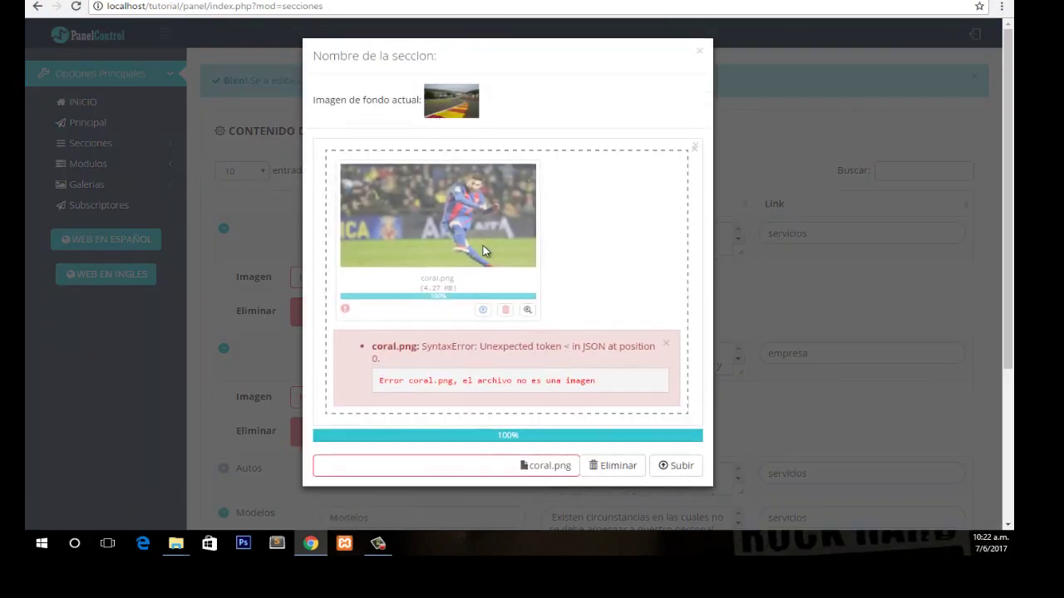
pyautogui.click(627, 242)
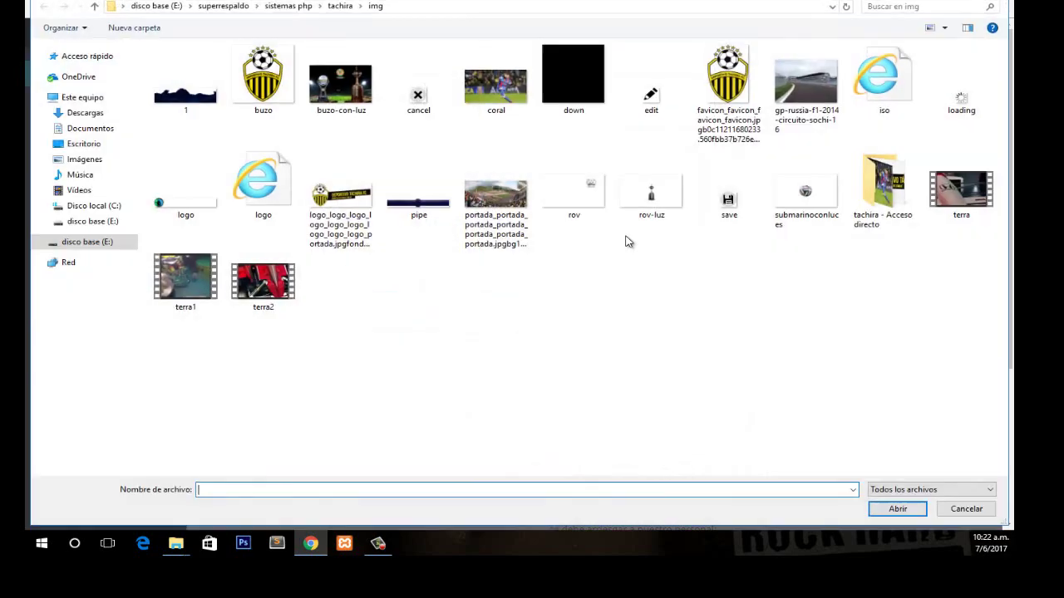
pyautogui.click(340, 8)
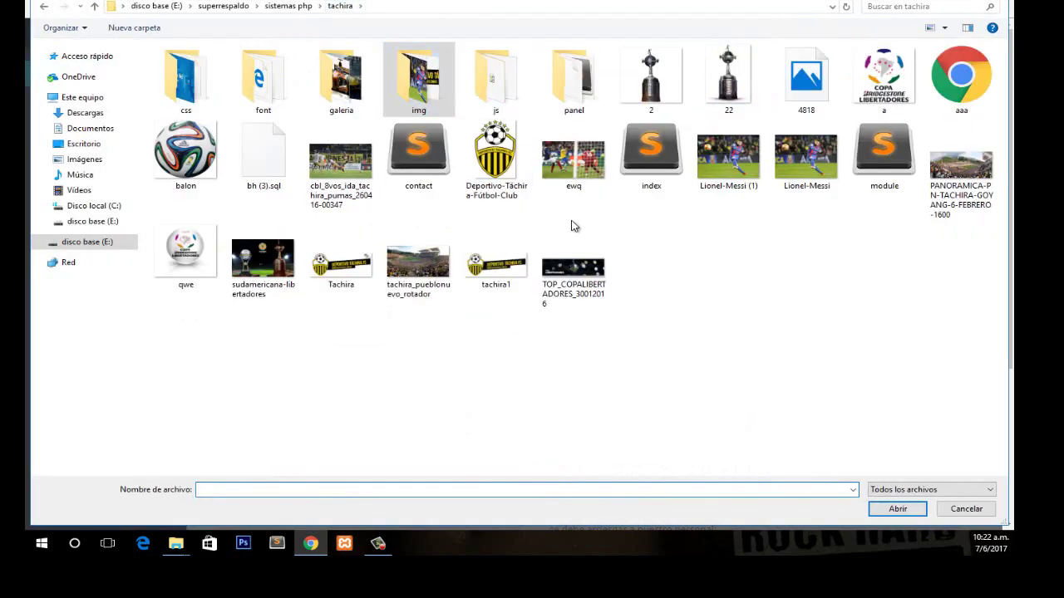
pyautogui.click(838, 170)
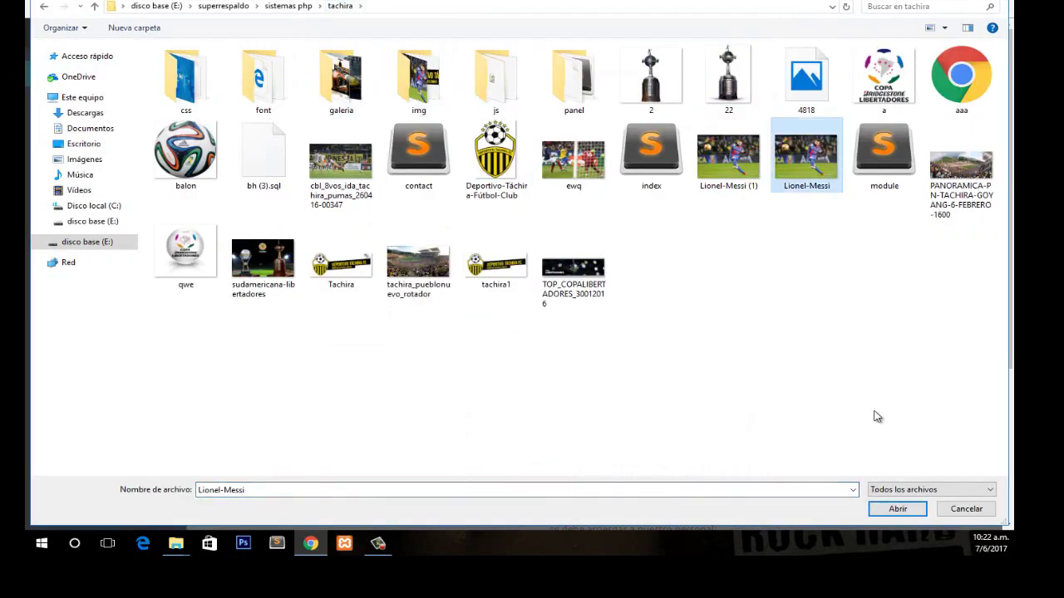
pyautogui.press('Return')
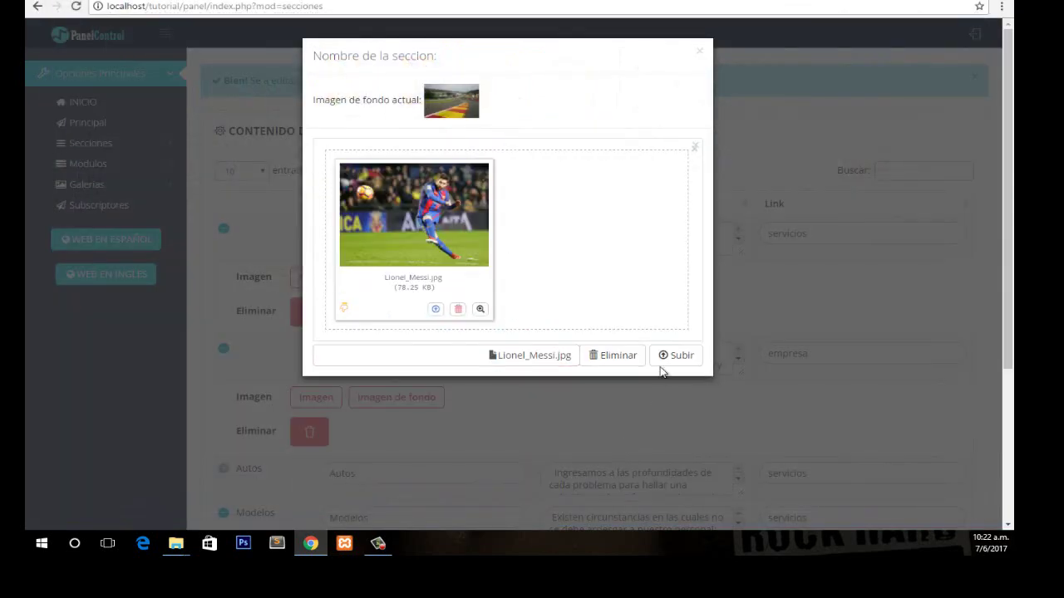
pyautogui.click(665, 374)
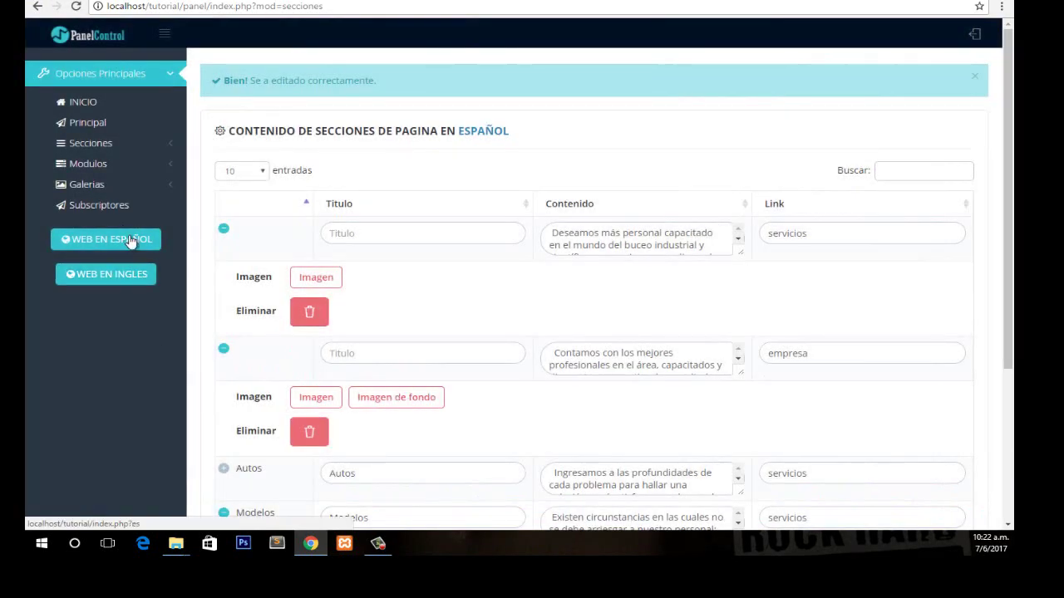
pyautogui.click(143, 239)
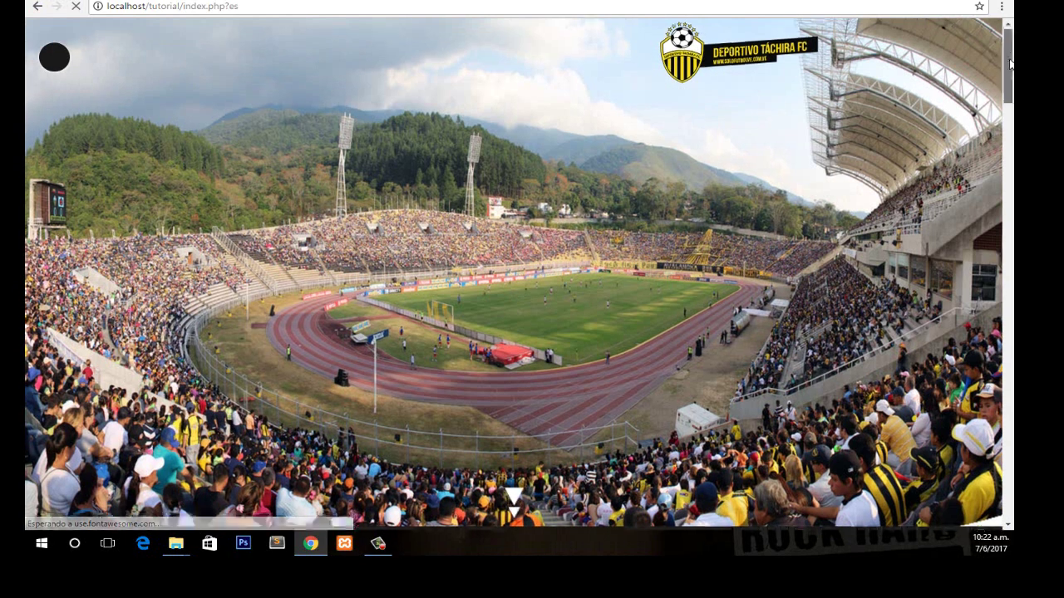
pyautogui.moveTo(1007, 47); pyautogui.dragTo(1006, 487)
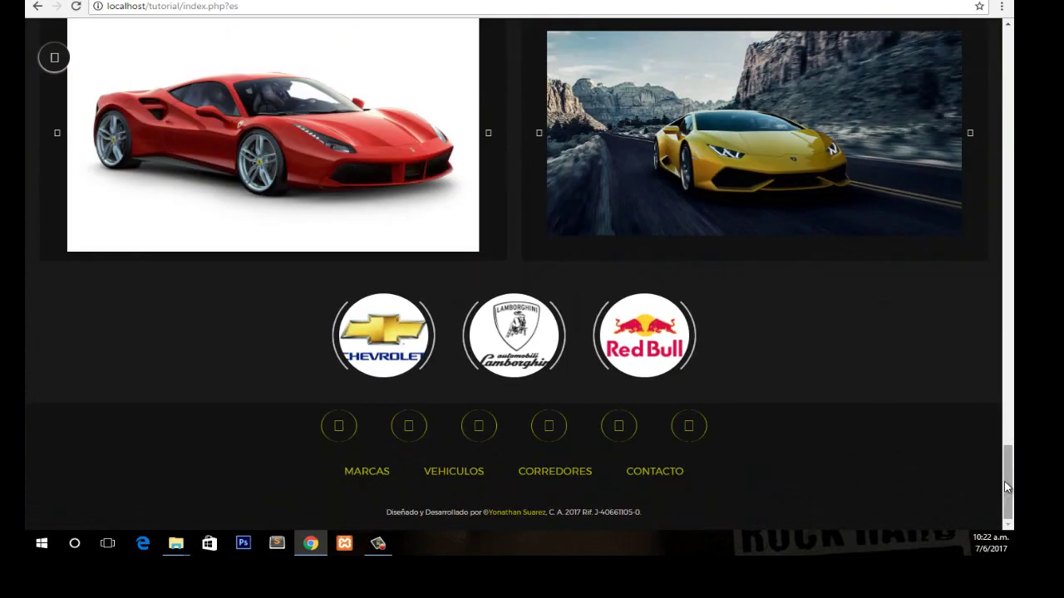
pyautogui.scroll(2, 1010, 482)
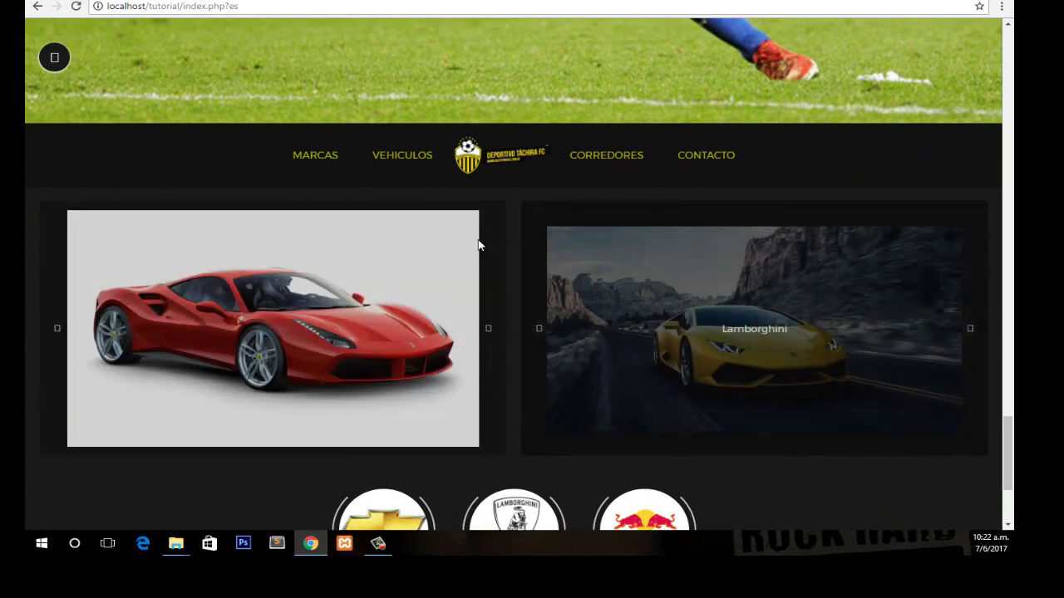
pyautogui.hotkey('ctrl', 'Tab')
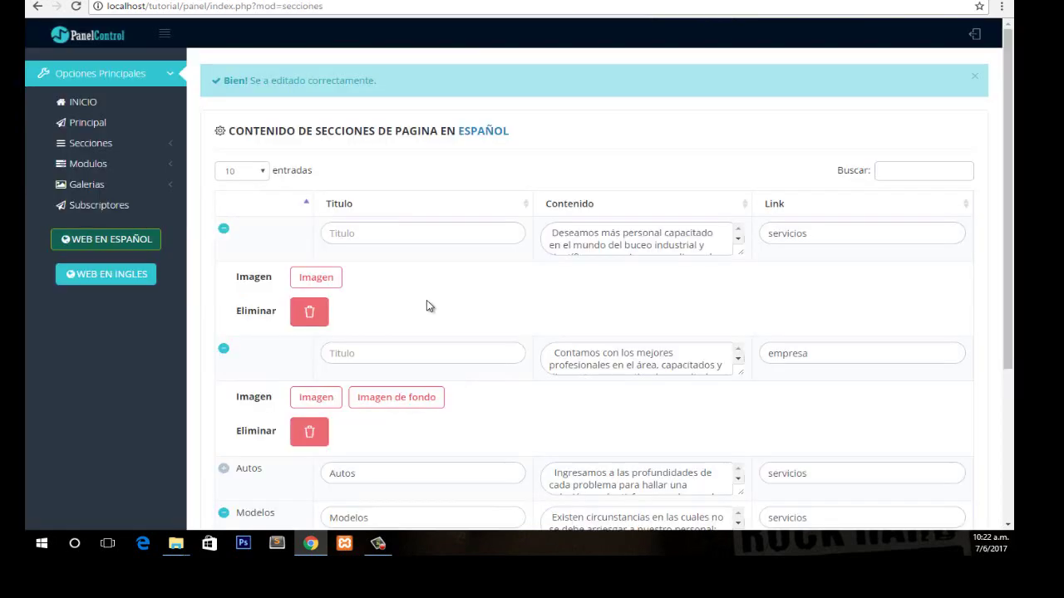
# Register Spanish gallery 'partido de futbol' with the Táchira match photo, position Izquierda.
pyautogui.click(120, 187)
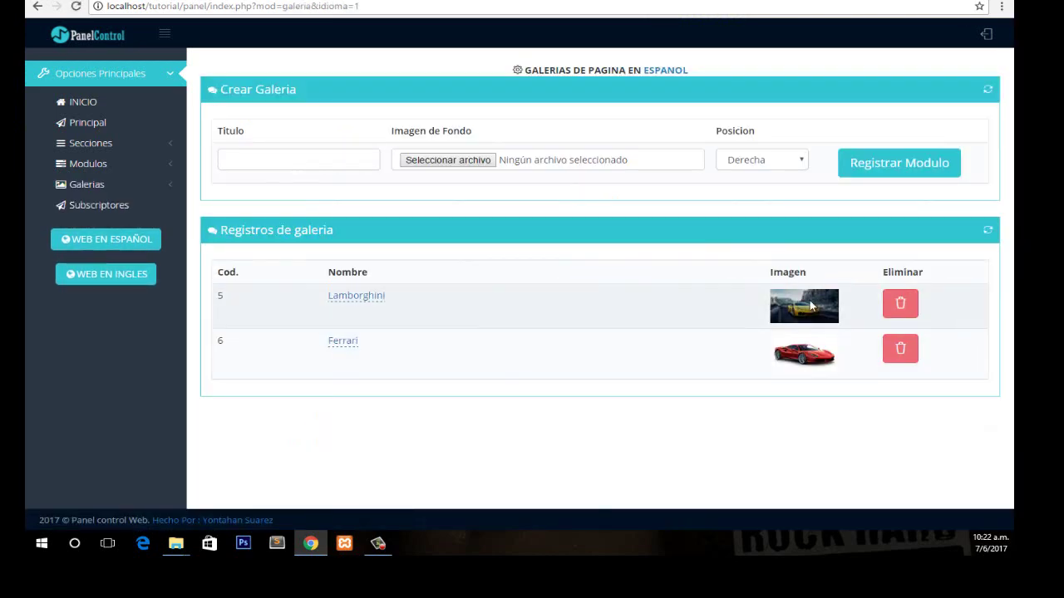
pyautogui.click(426, 160)
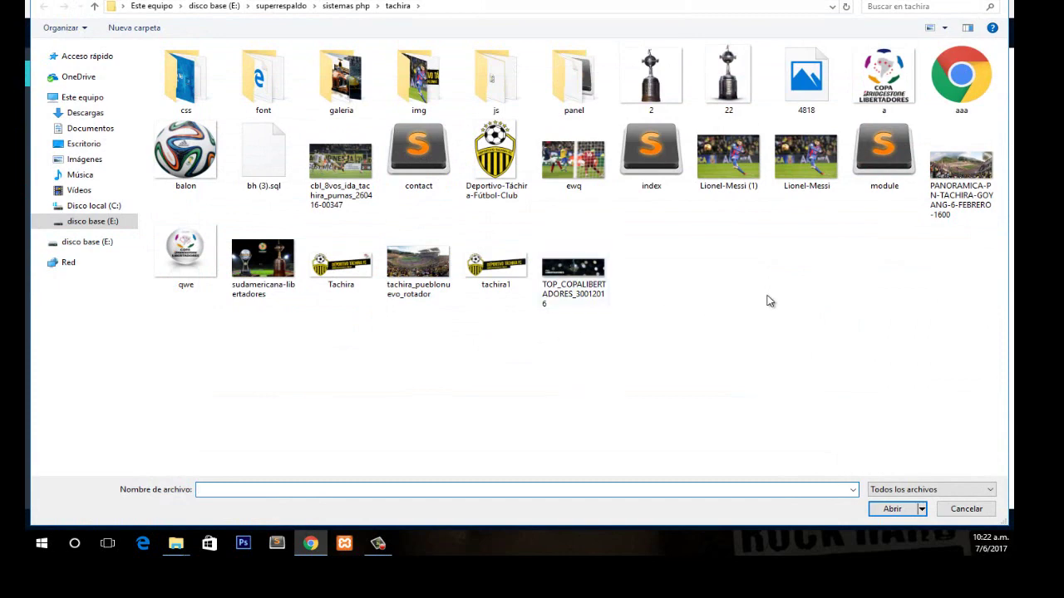
pyautogui.click(890, 509)
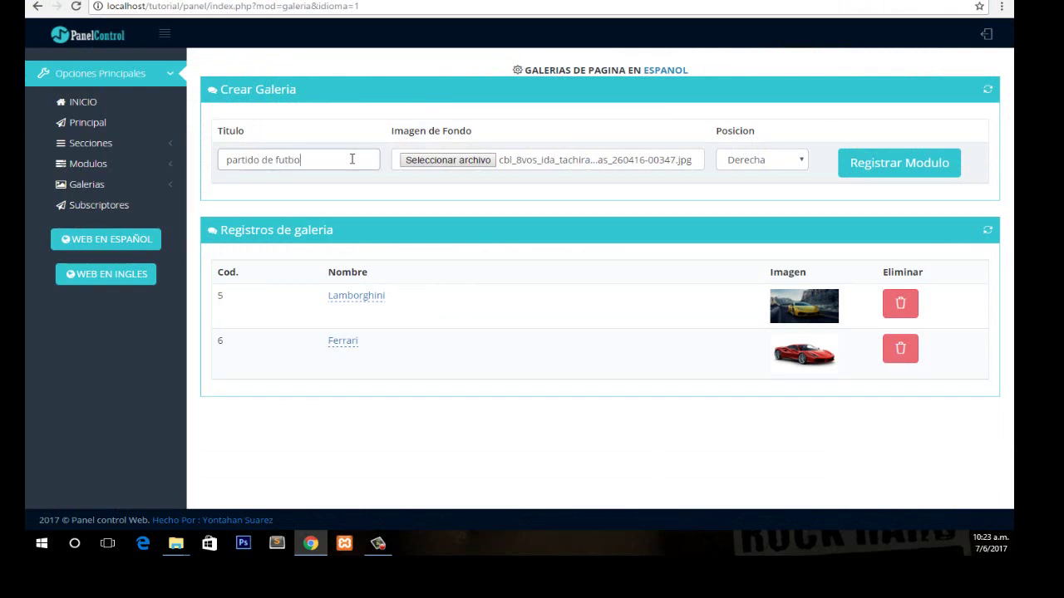
pyautogui.click(777, 159)
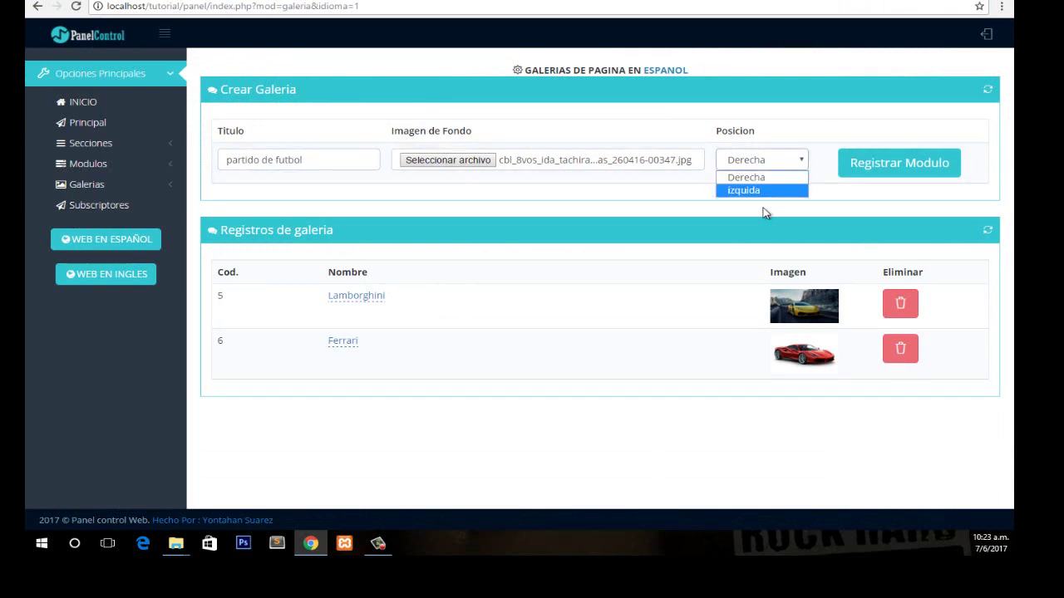
pyautogui.click(768, 196)
pyautogui.click(873, 161)
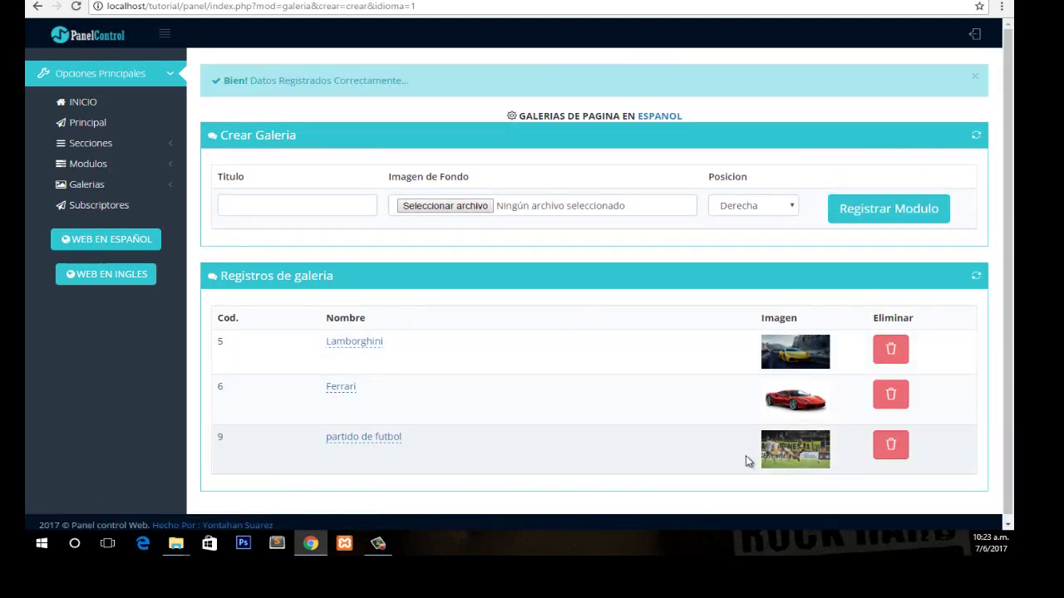
pyautogui.click(119, 234)
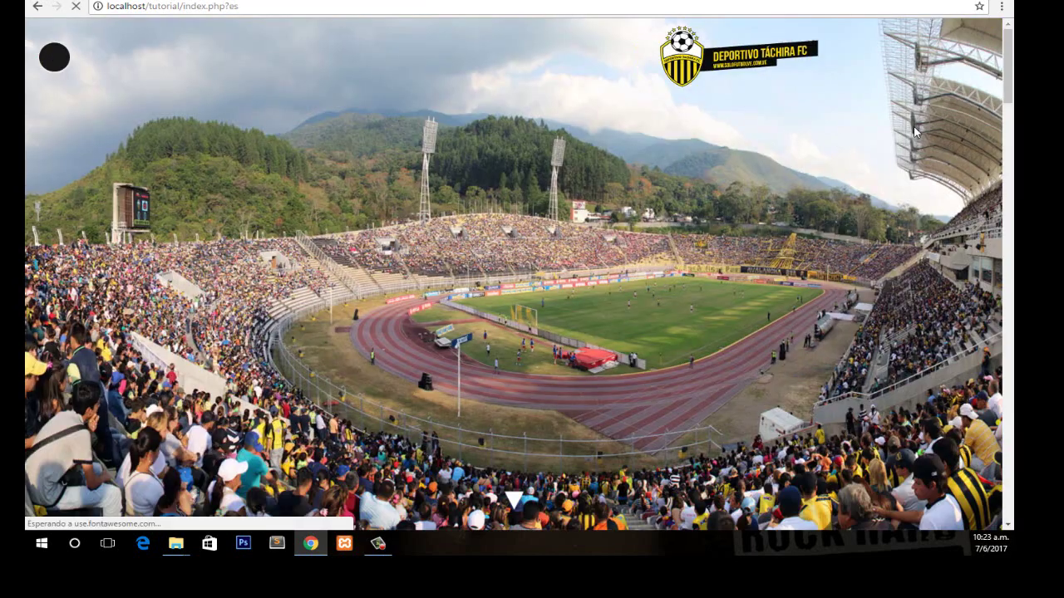
pyautogui.scroll(-15, 956, 374)
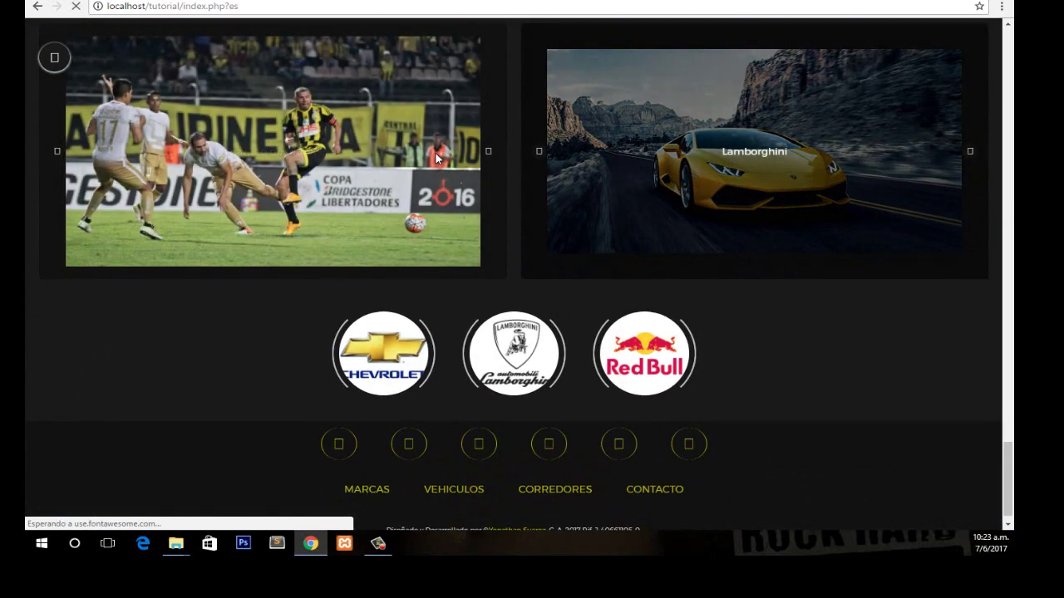
pyautogui.click(489, 159)
pyautogui.click(494, 162)
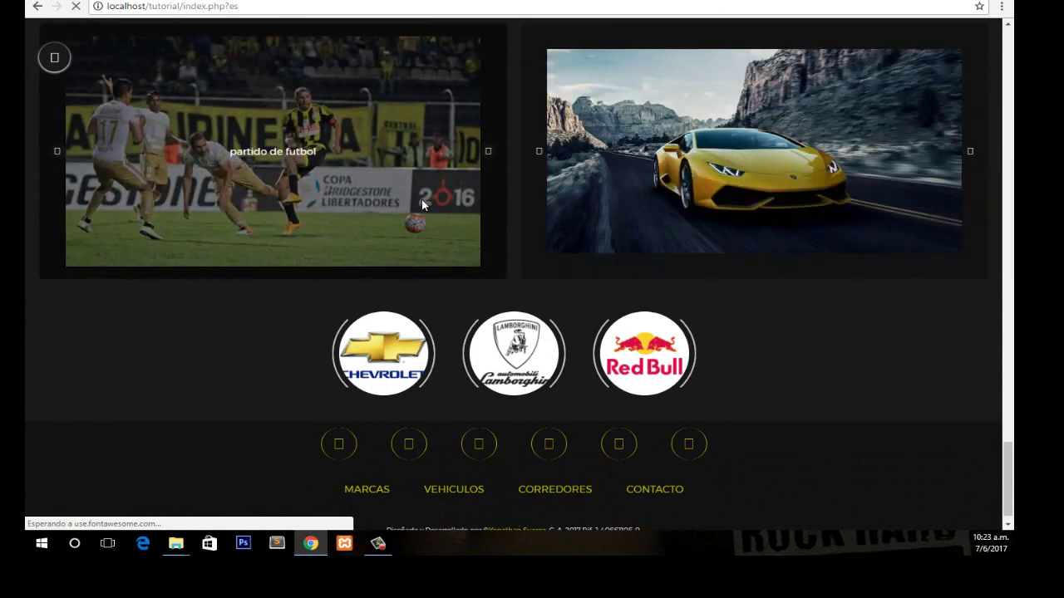
pyautogui.scroll(2, 910, 312)
pyautogui.scroll(-3, 910, 312)
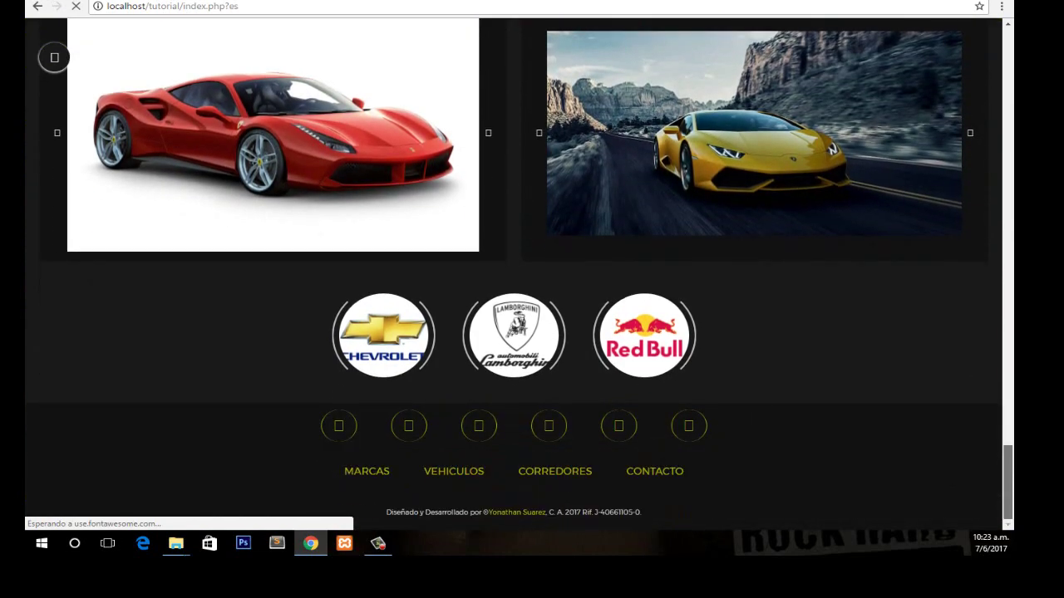
pyautogui.scroll(3, 469, 153)
pyautogui.scroll(-1, 469, 153)
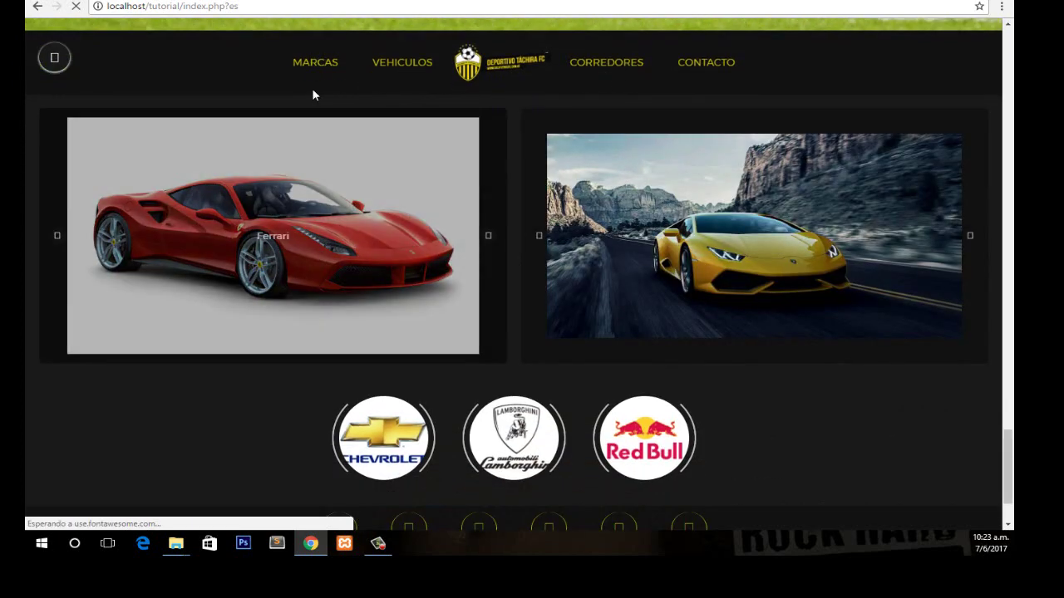
pyautogui.click(316, 69)
pyautogui.hotkey('ctrl', 'Tab')
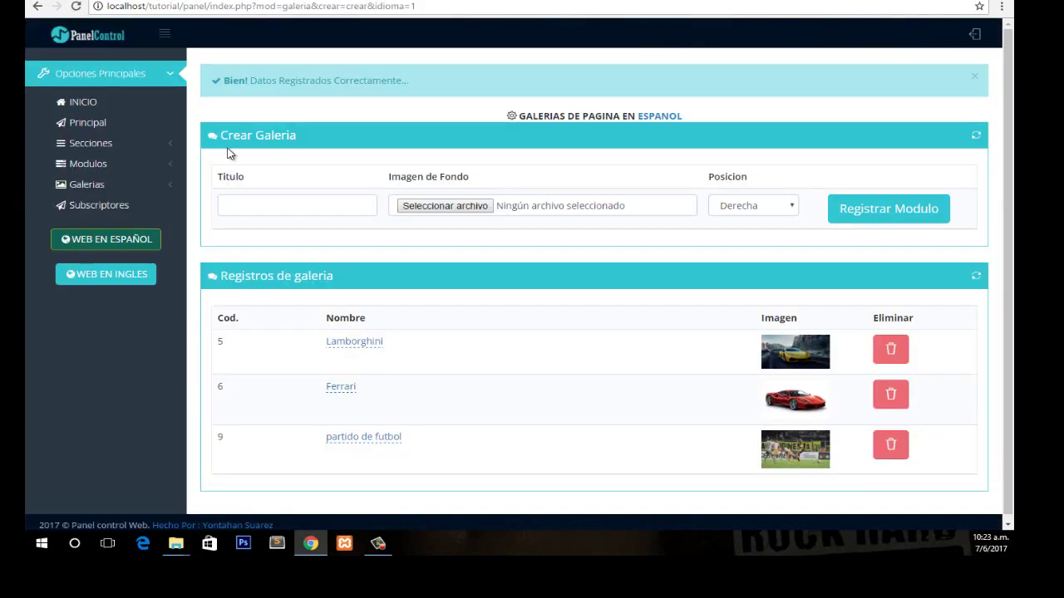
# In the Spanish modules list, rename the Marcas module to Ligas.
pyautogui.click(143, 160)
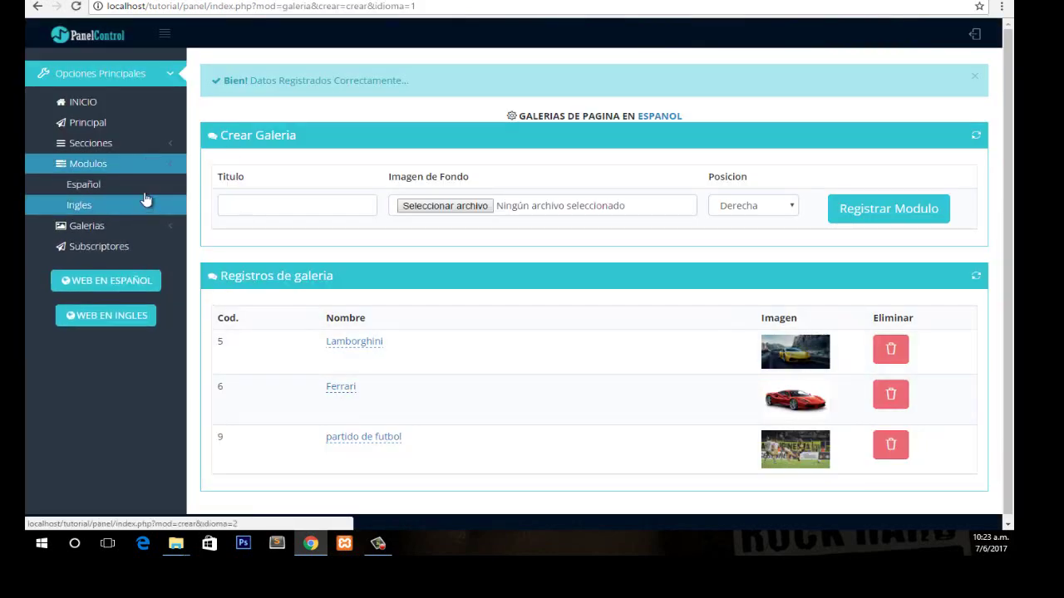
pyautogui.click(141, 186)
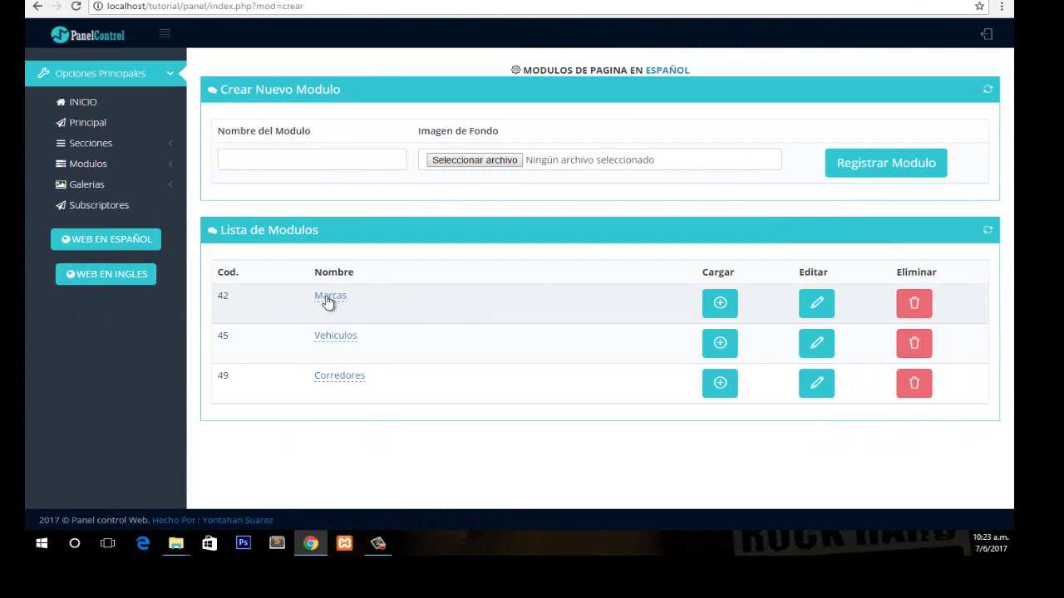
pyautogui.hotkey('ctrl', 'Tab')
pyautogui.click(346, 299)
pyautogui.moveTo(353, 300); pyautogui.dragTo(218, 287)
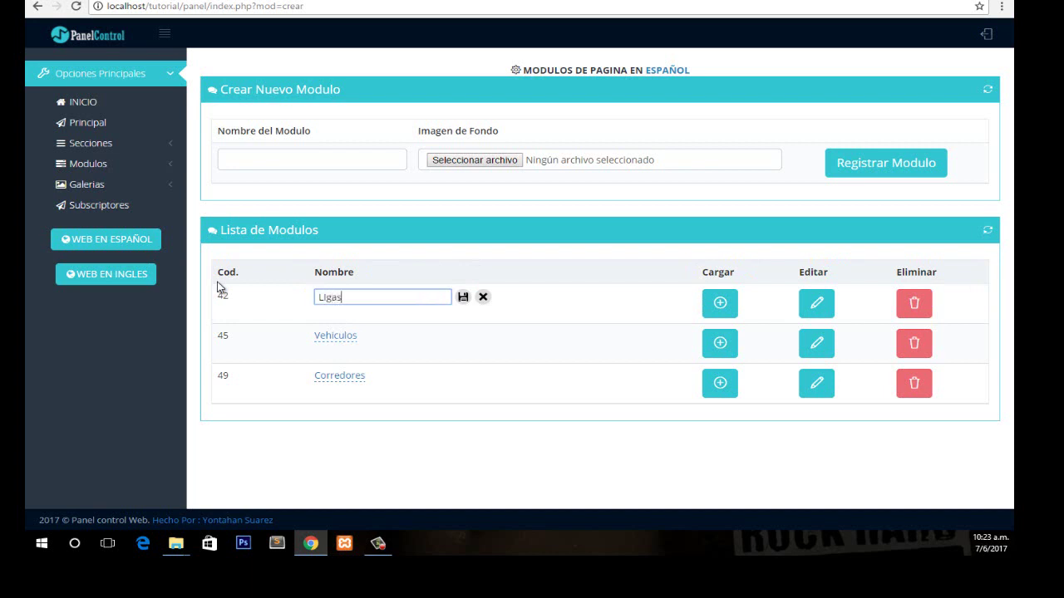
pyautogui.write('Ligas')
pyautogui.press('Return')
# Rename Vehiculos to JUGADORES and Corredores to Equipos, then view the Spanish site.
pyautogui.click(341, 336)
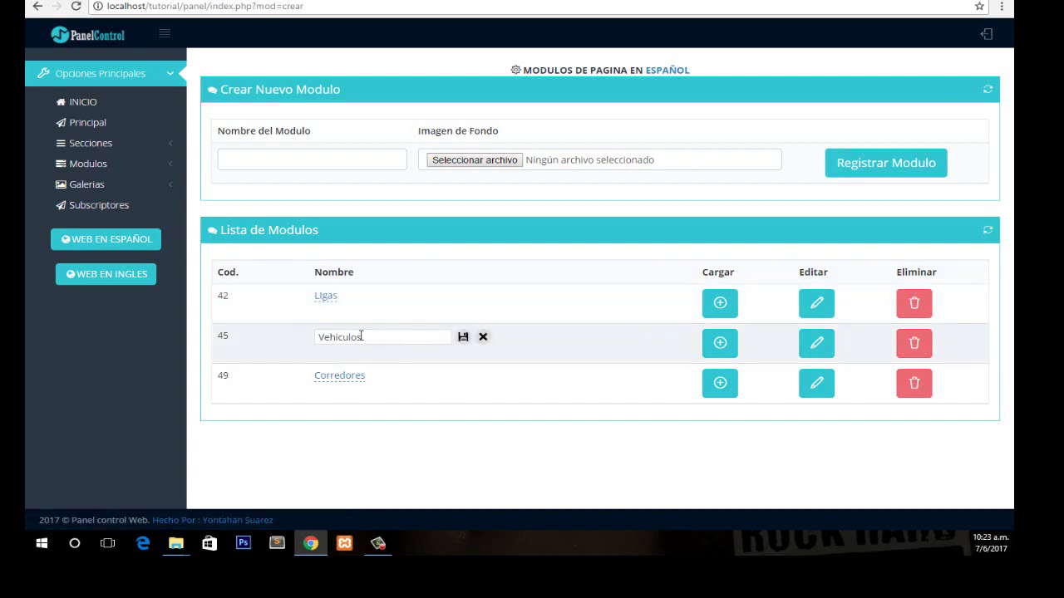
pyautogui.moveTo(366, 336); pyautogui.dragTo(247, 332)
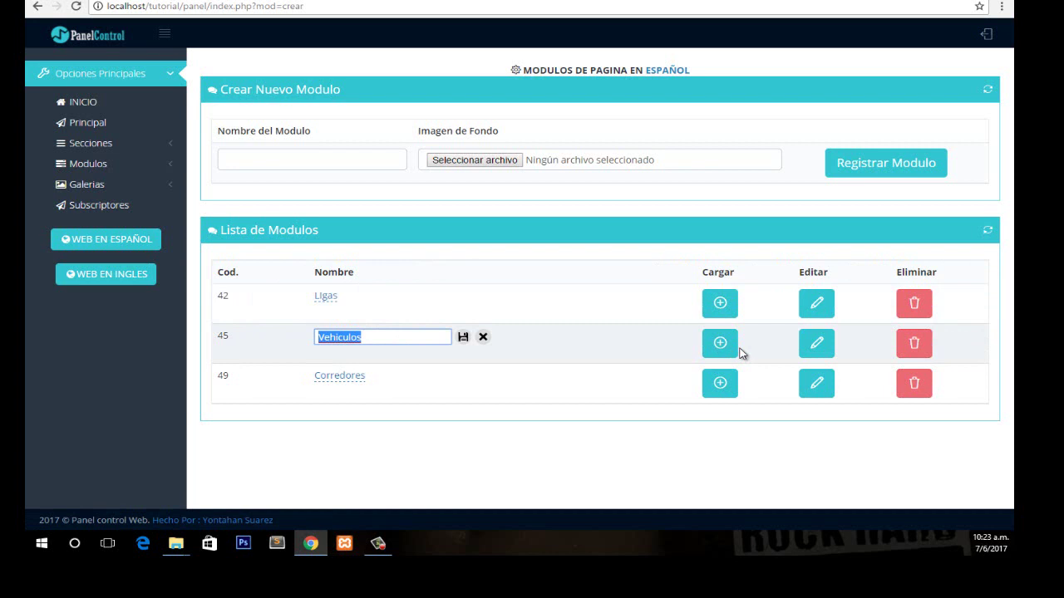
pyautogui.write('JUGADORES')
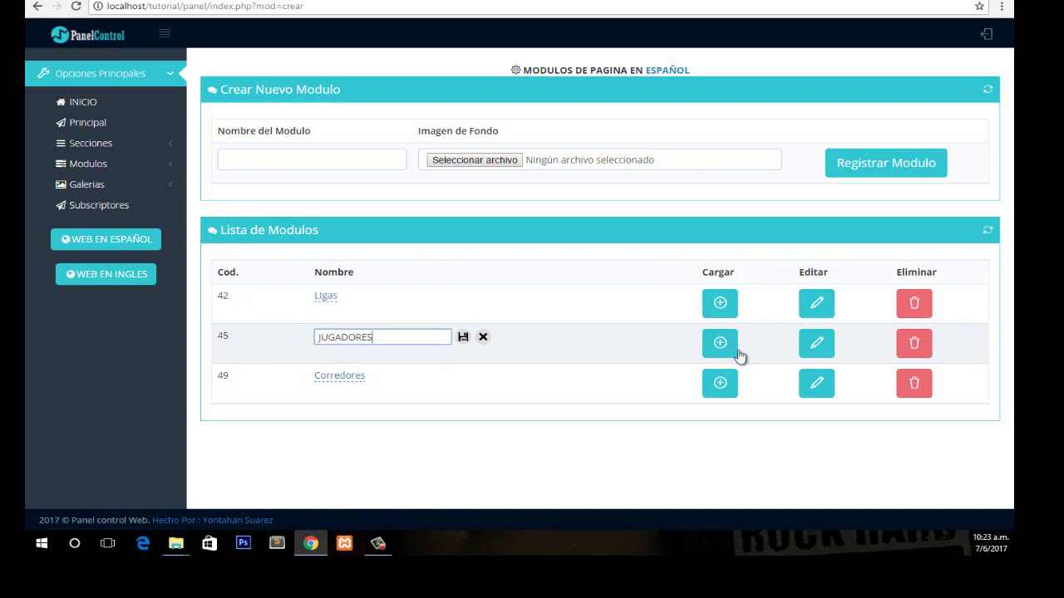
pyautogui.click(463, 338)
pyautogui.click(336, 377)
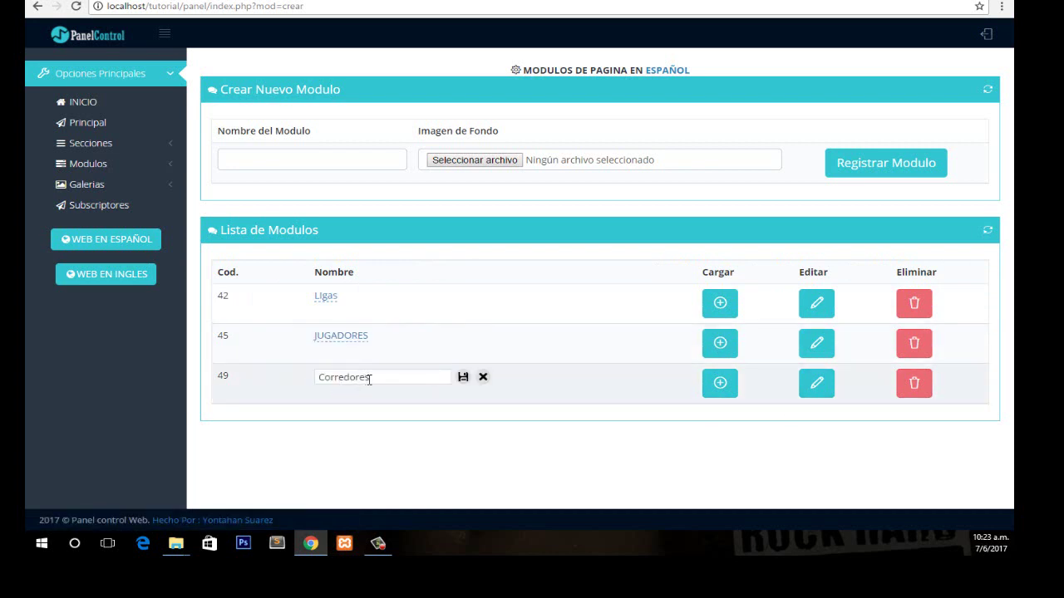
pyautogui.moveTo(369, 377); pyautogui.dragTo(304, 379)
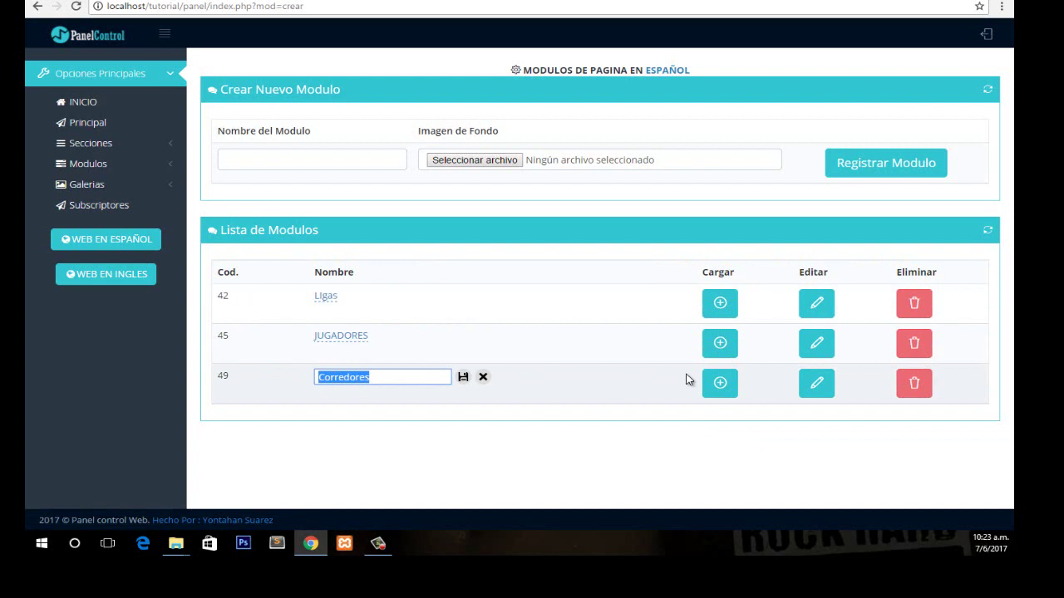
pyautogui.write('e')
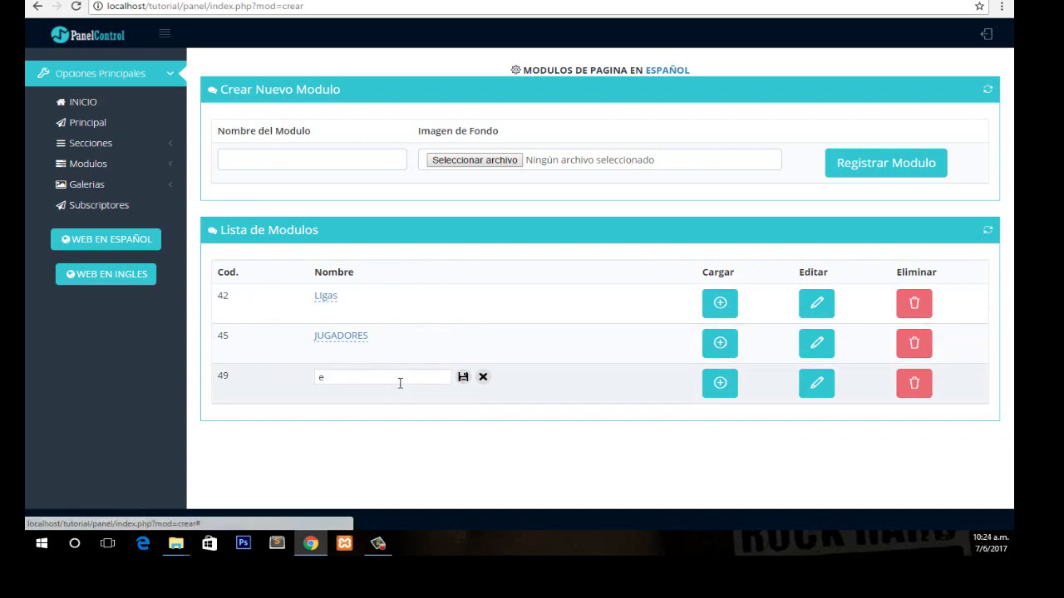
pyautogui.moveTo(399, 380); pyautogui.dragTo(284, 381)
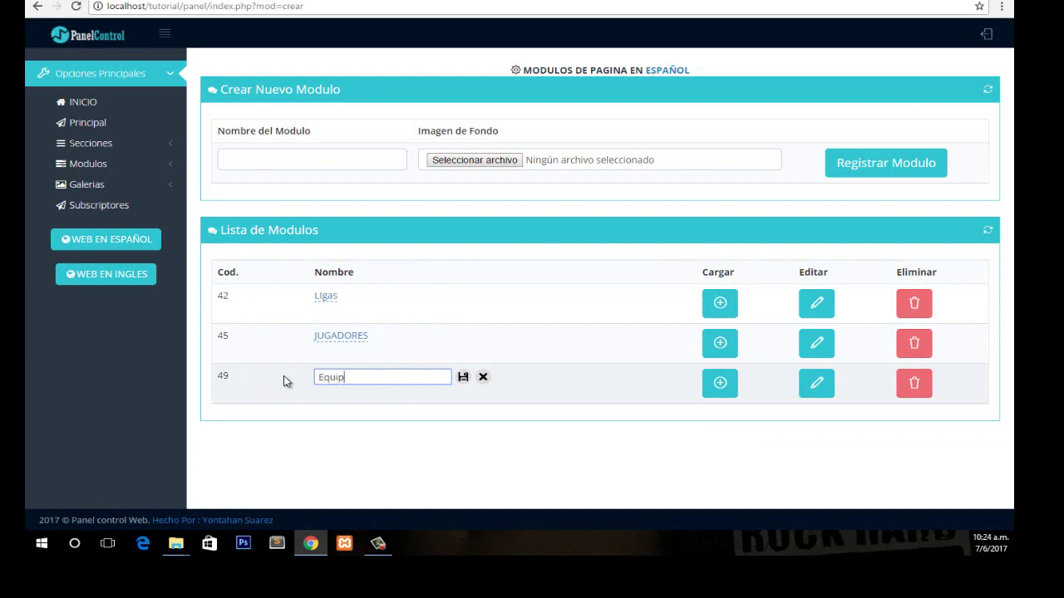
pyautogui.click(463, 376)
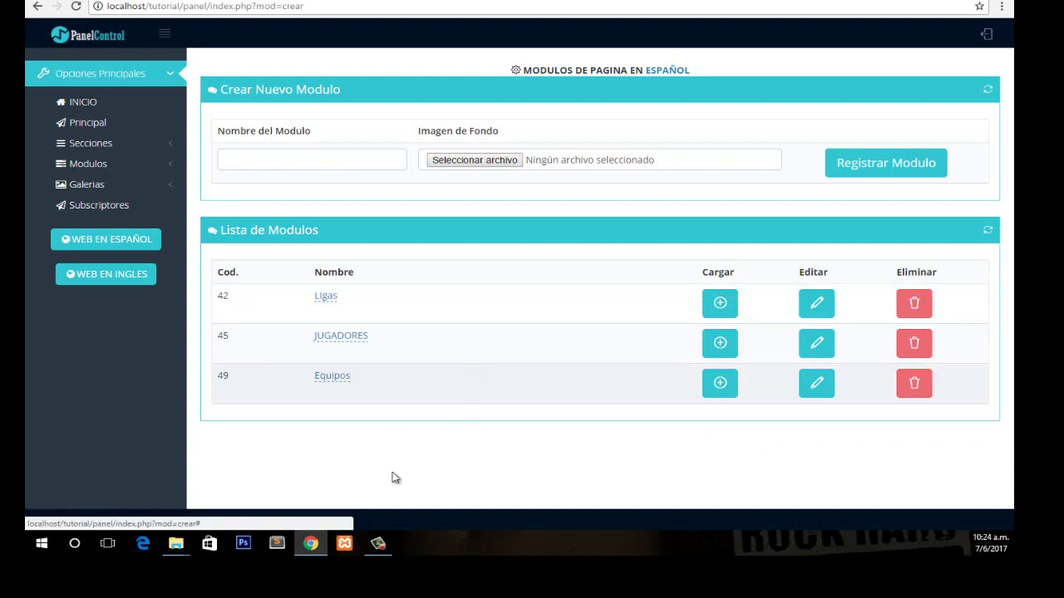
pyautogui.click(122, 241)
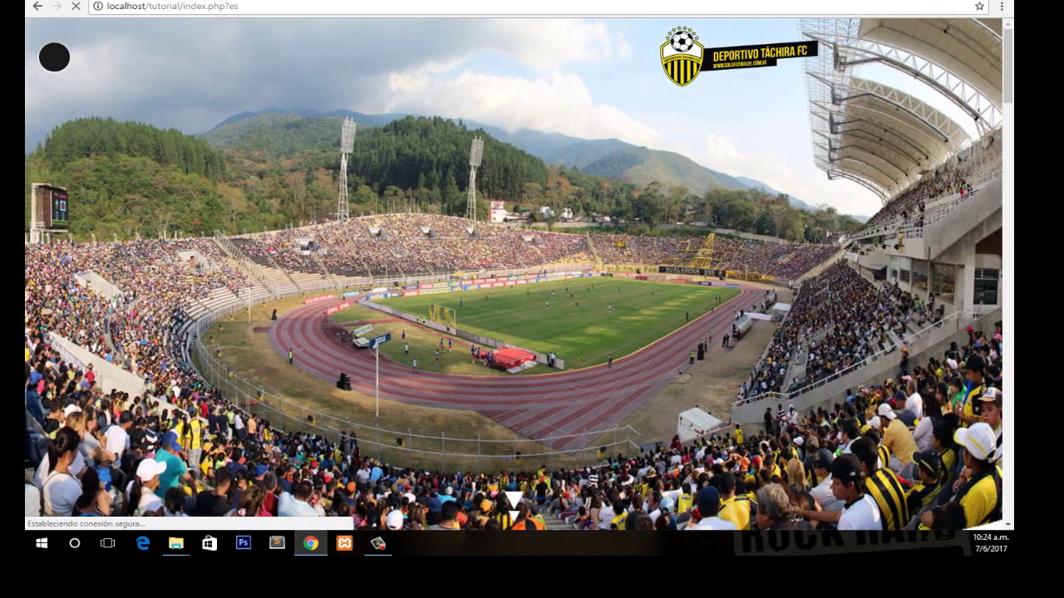
# View the public site's LIGAS and JUGADORES pages, then return to the PanelControl tab.
pyautogui.scroll(-10, 979, 268)
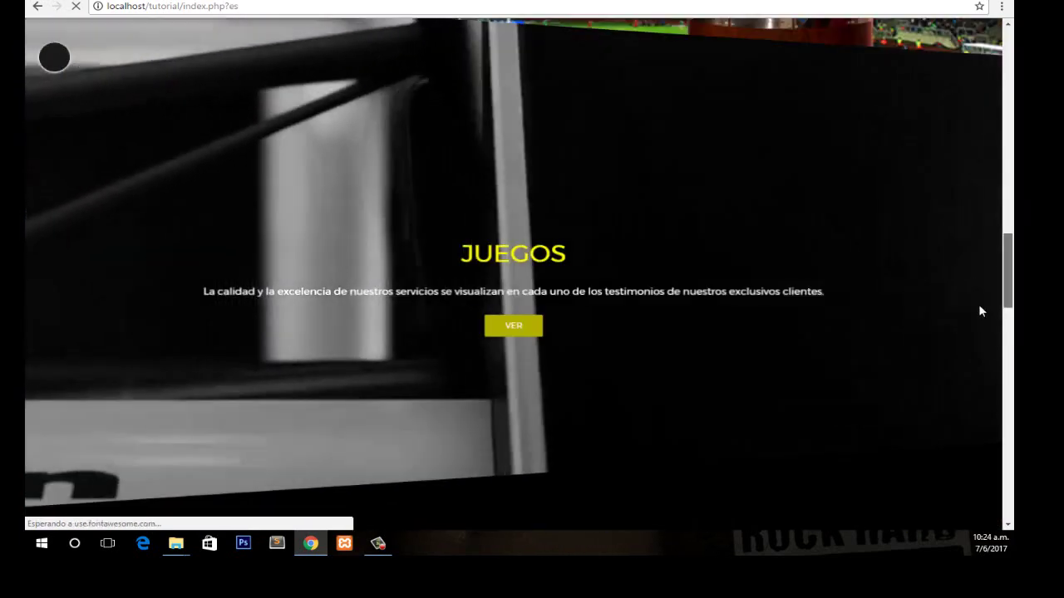
pyautogui.scroll(-3, 989, 433)
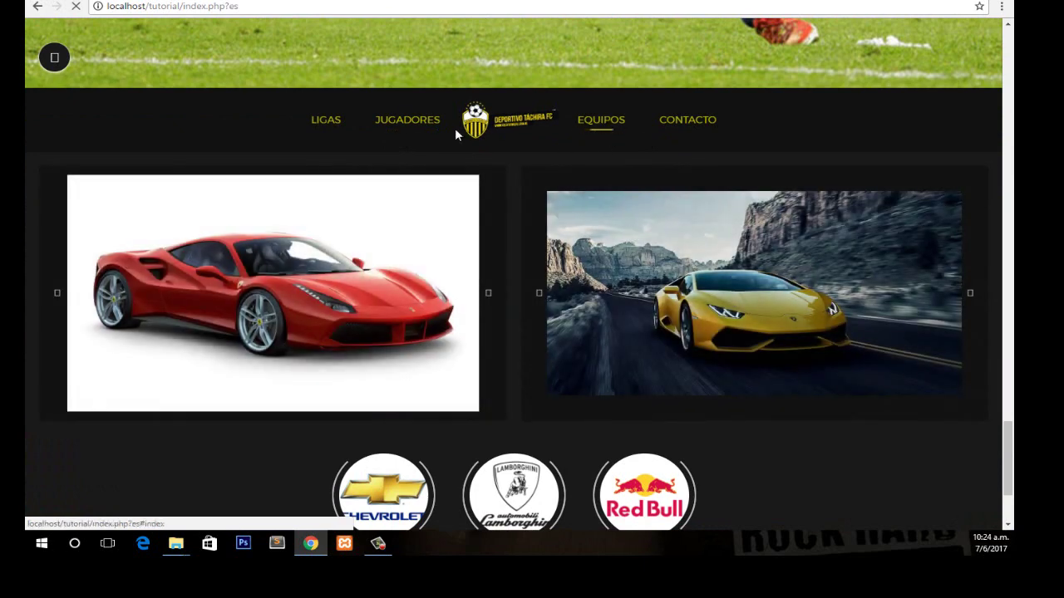
pyautogui.click(337, 123)
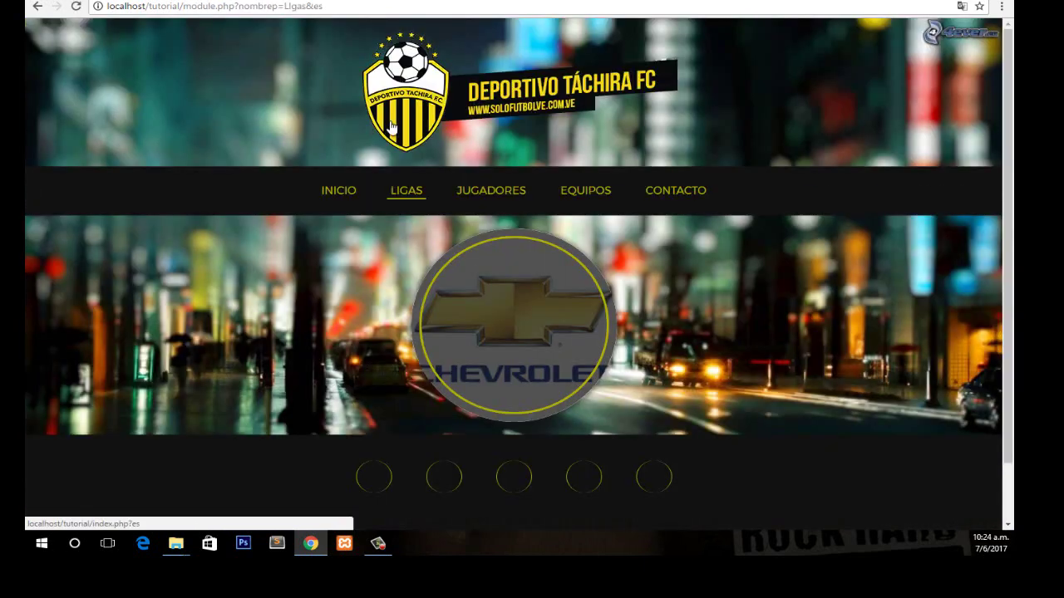
pyautogui.click(464, 198)
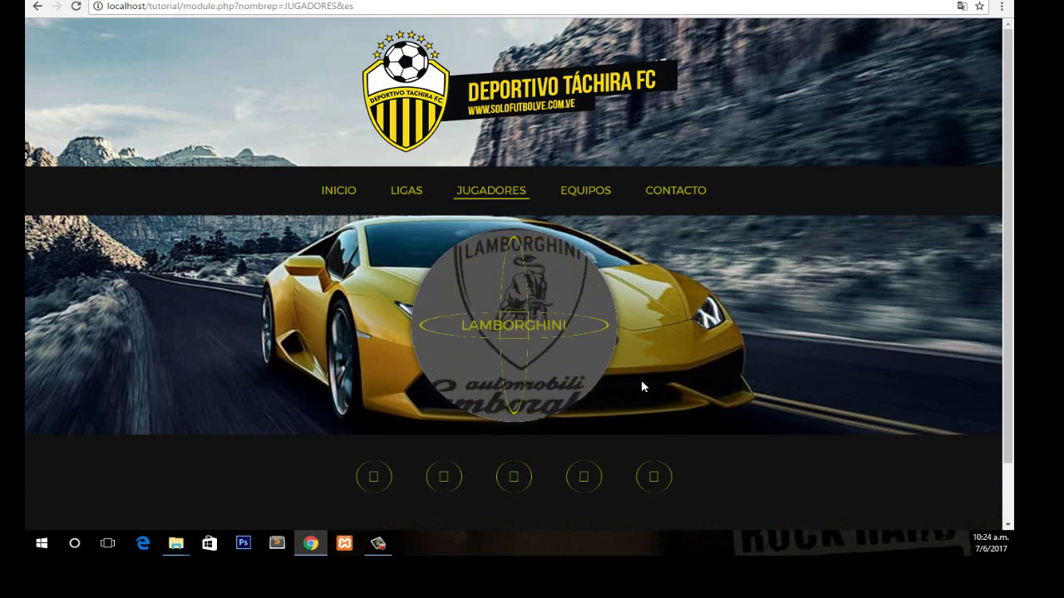
pyautogui.hotkey('ctrl', 'Tab')
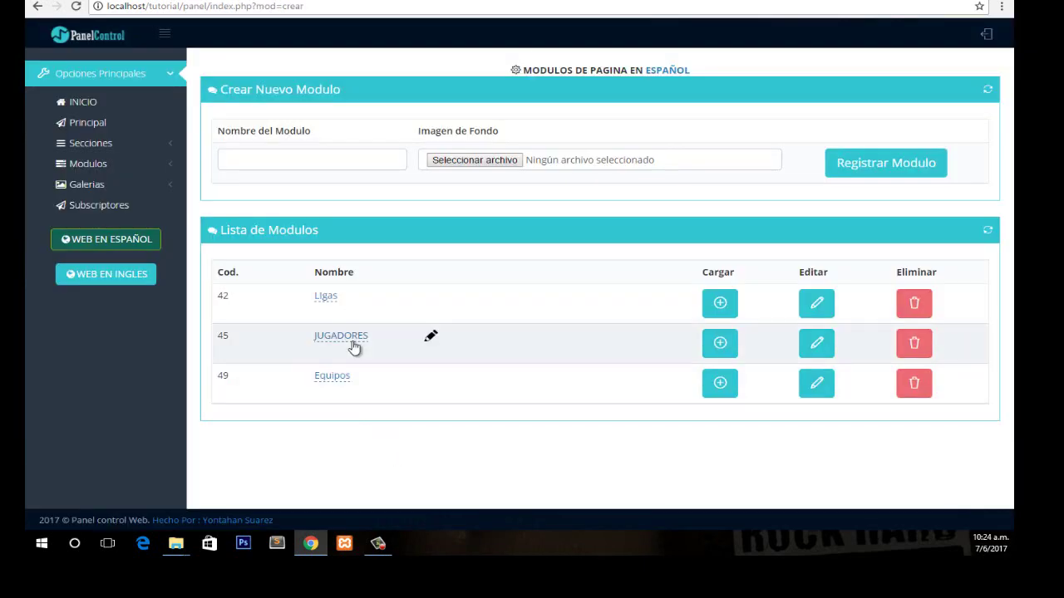
# Open the JUGADORES module's entry for editing and retitle it 'jugador 1'.
pyautogui.click(813, 345)
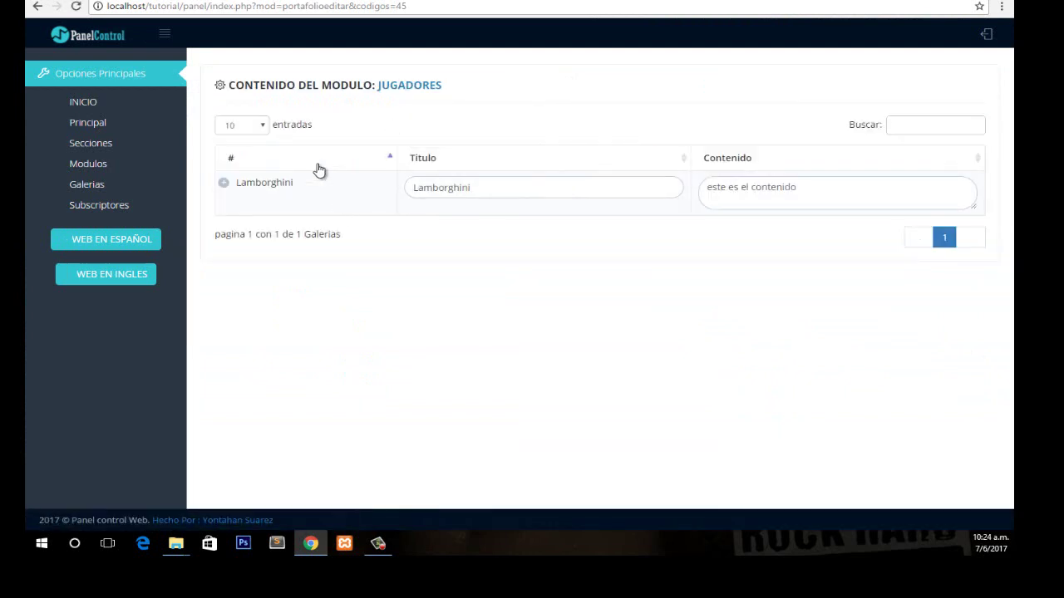
pyautogui.click(341, 203)
pyautogui.doubleClick(441, 188)
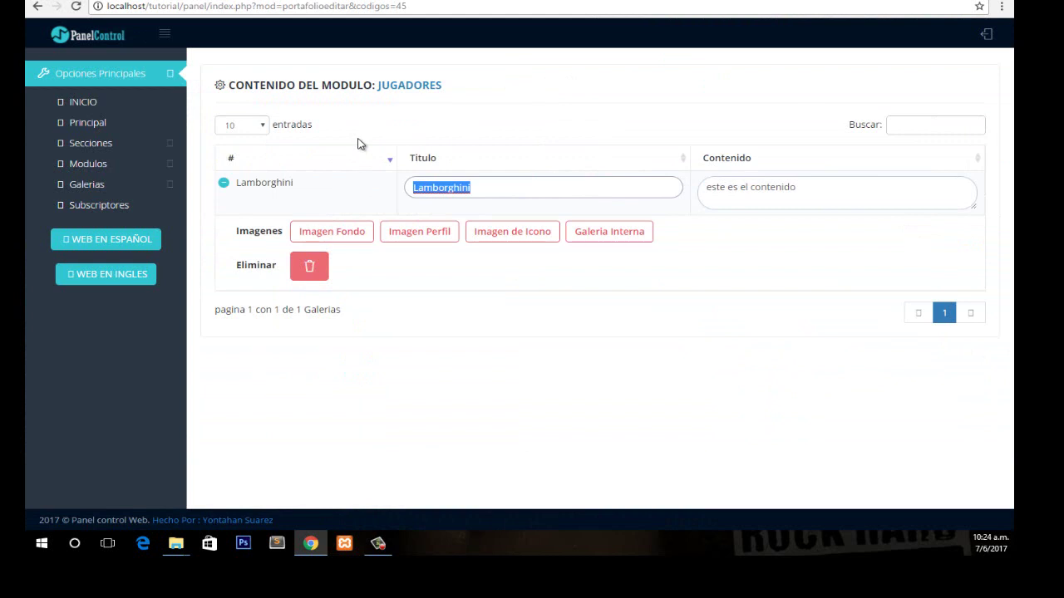
pyautogui.write('jugador 1')
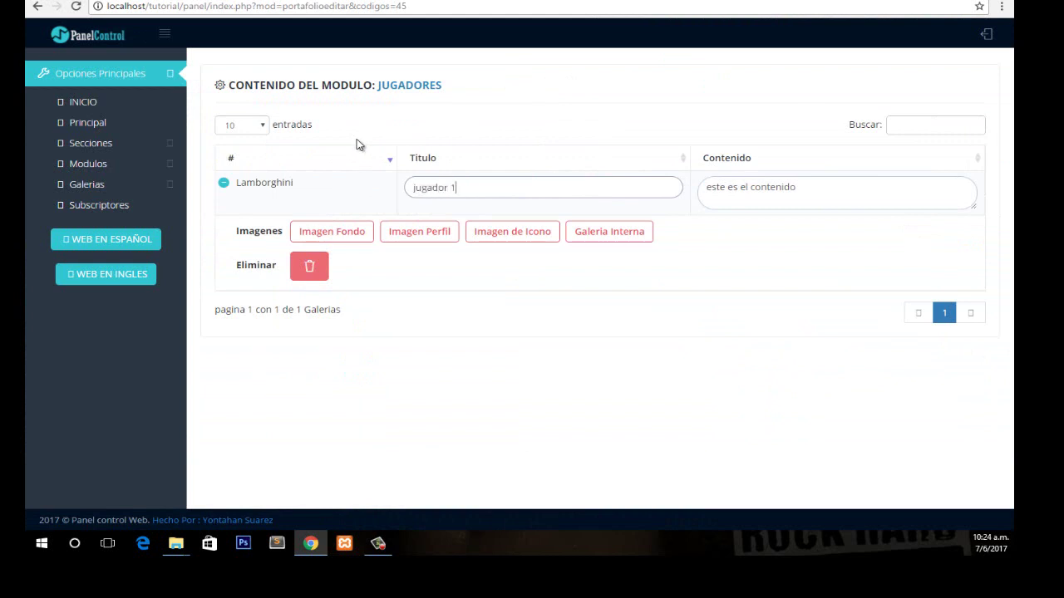
# Set the content to 'este es el contenido del jugador numero 1', fixing 'conenido', and open the background-image upload.
pyautogui.click(850, 190)
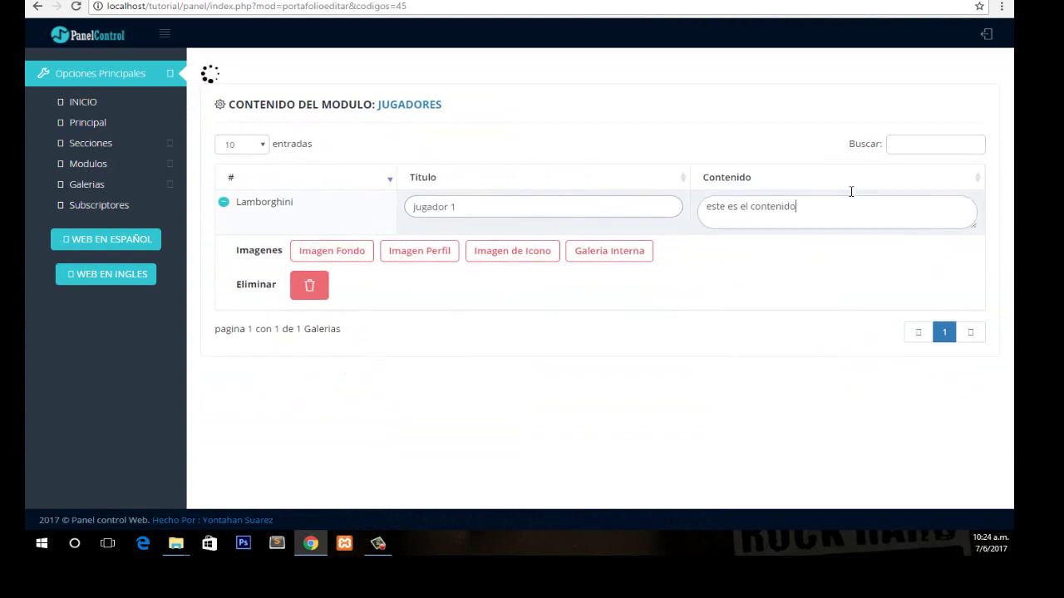
pyautogui.hotkey('ctrl', 'a')
pyautogui.write('este es el')
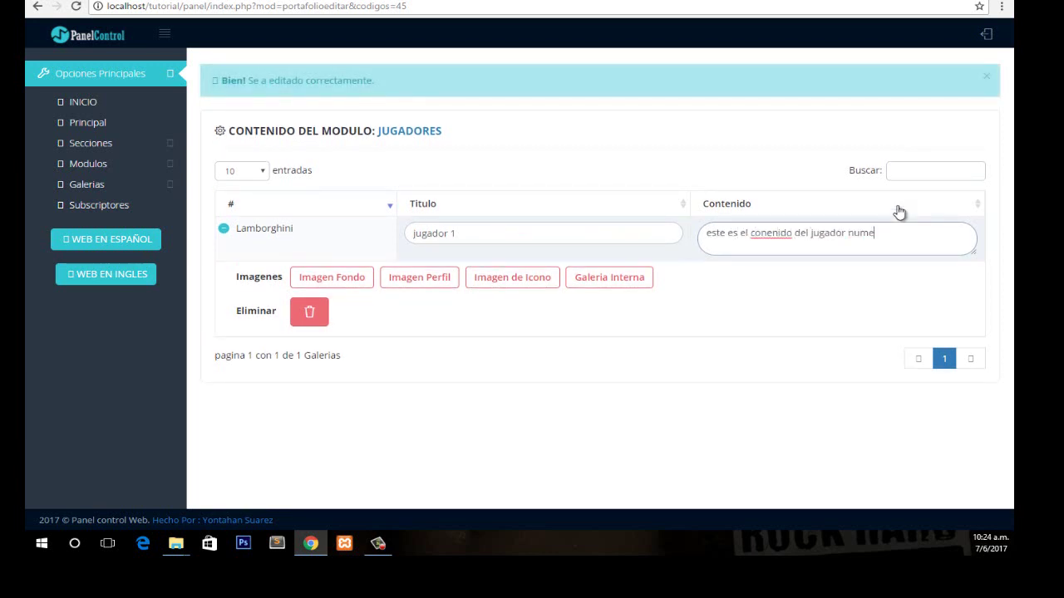
pyautogui.rightClick(790, 246)
pyautogui.rightClick(761, 241)
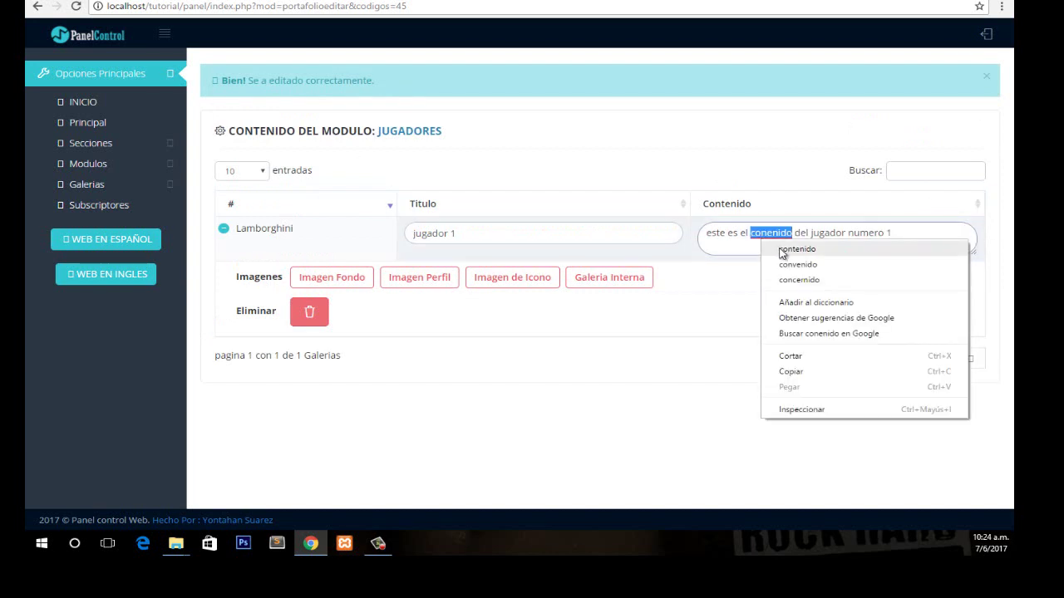
pyautogui.click(797, 249)
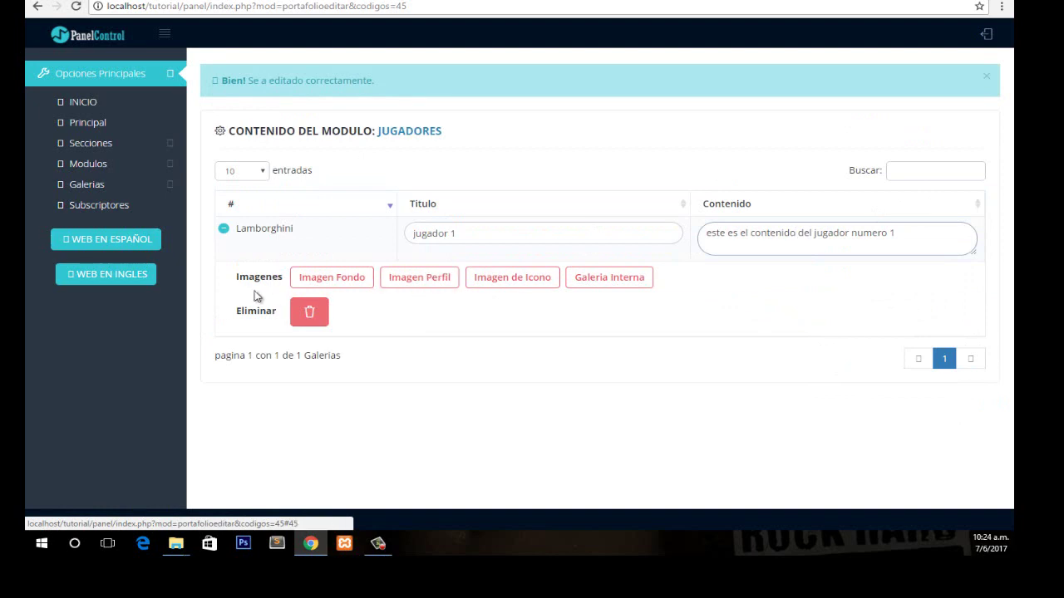
pyautogui.click(334, 283)
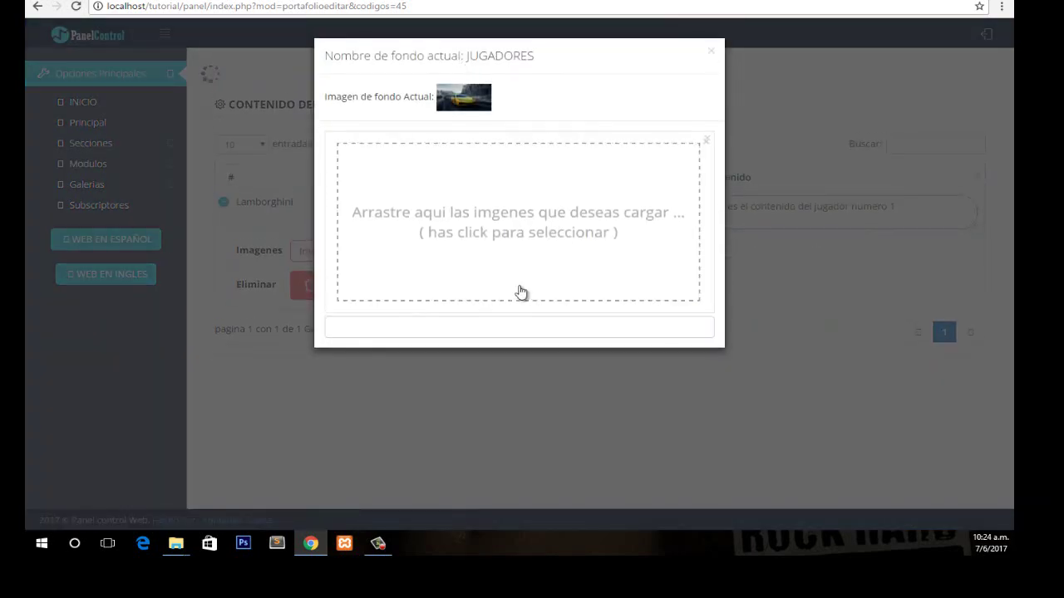
# Upload ewq as the entry's background image.
pyautogui.click(520, 226)
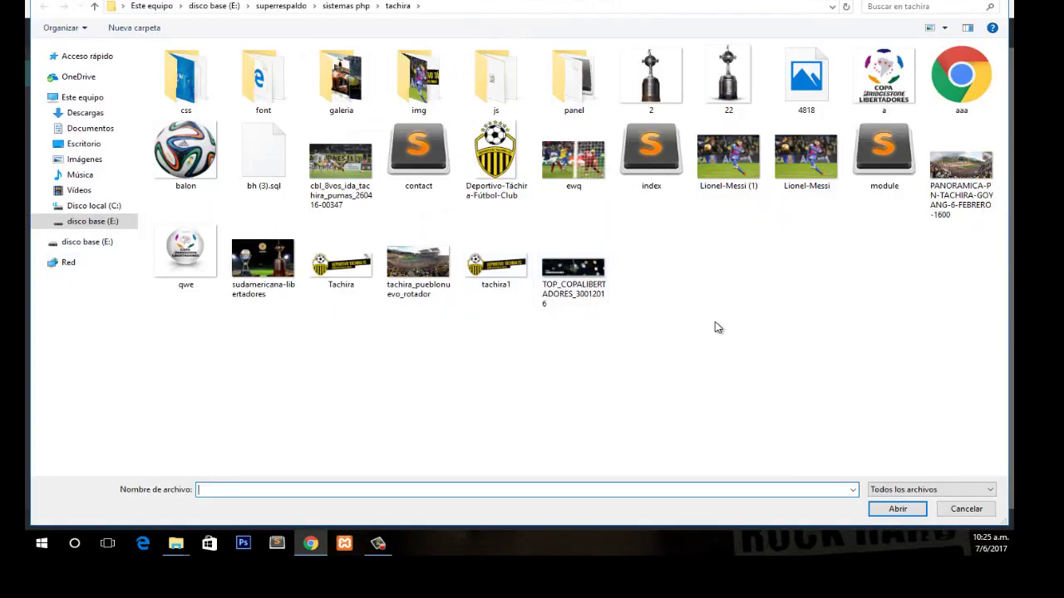
pyautogui.click(596, 182)
pyautogui.click(898, 508)
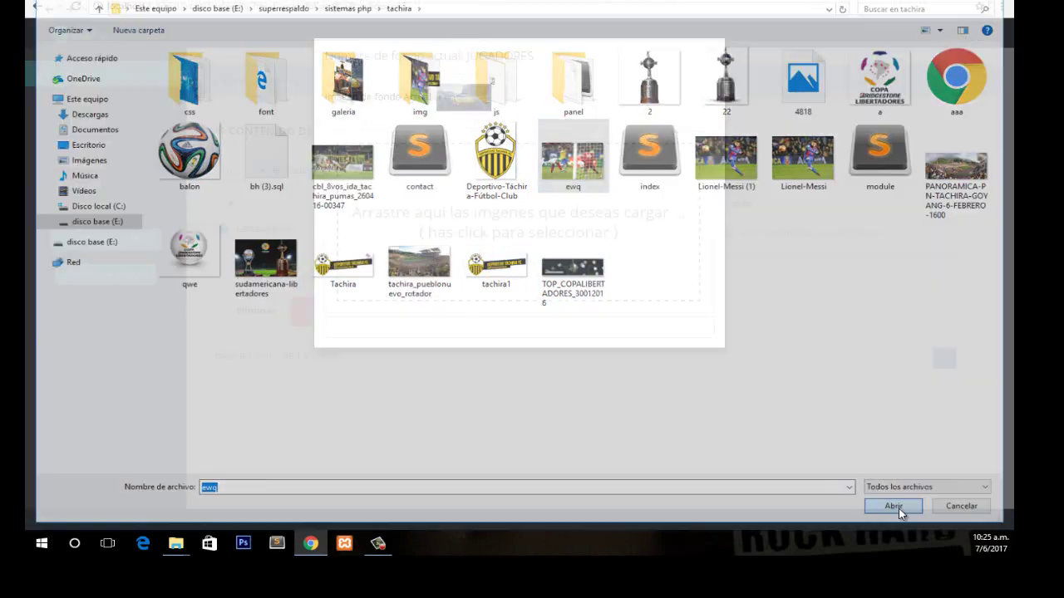
pyautogui.click(688, 349)
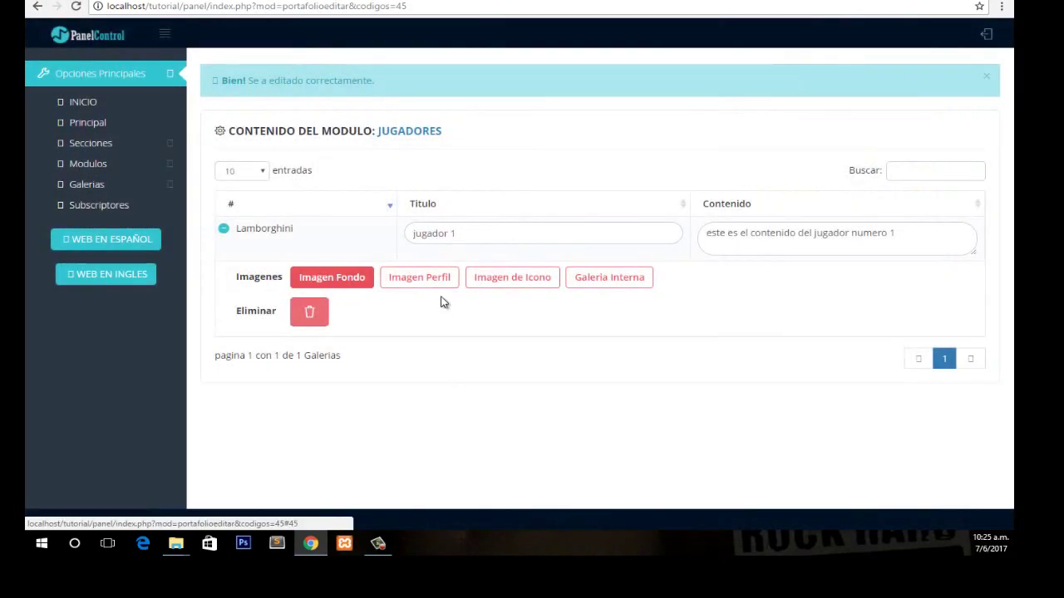
# Upload qwe as the entry's profile image.
pyautogui.click(430, 281)
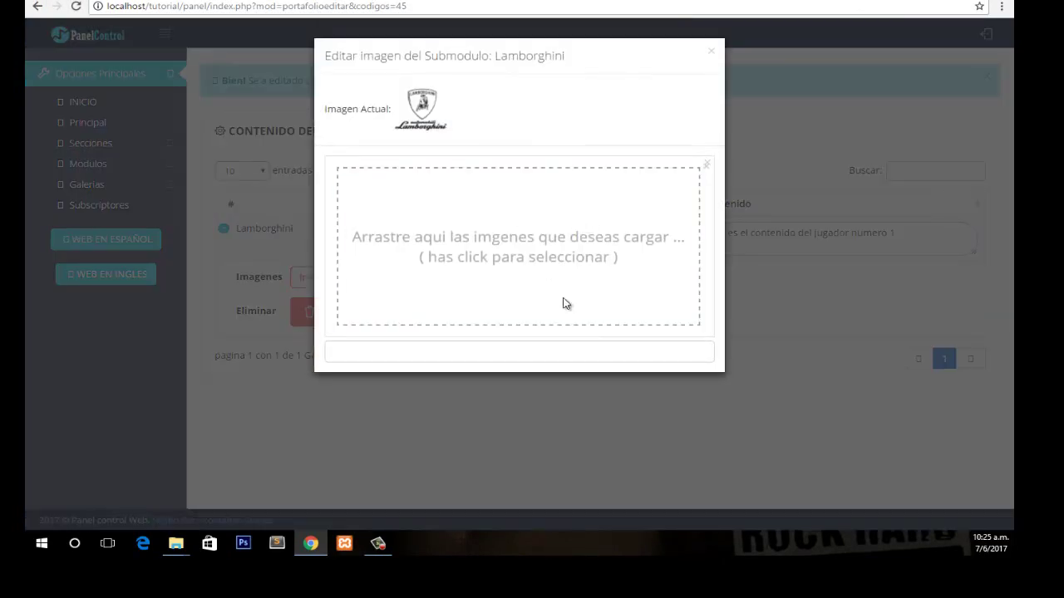
pyautogui.click(561, 307)
pyautogui.click(496, 154)
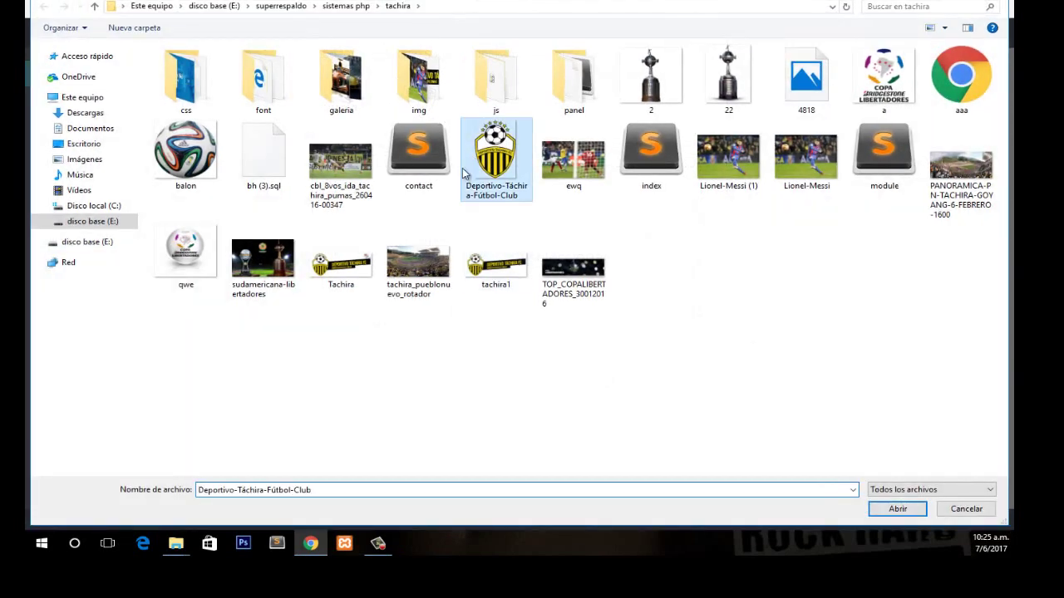
pyautogui.click(212, 245)
pyautogui.click(874, 511)
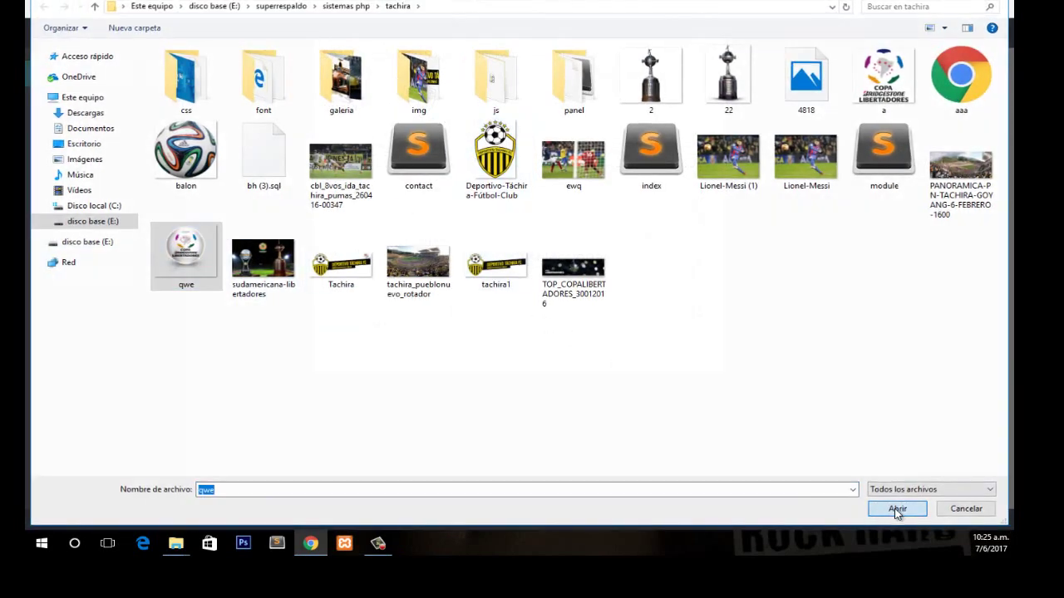
pyautogui.click(690, 374)
pyautogui.click(758, 344)
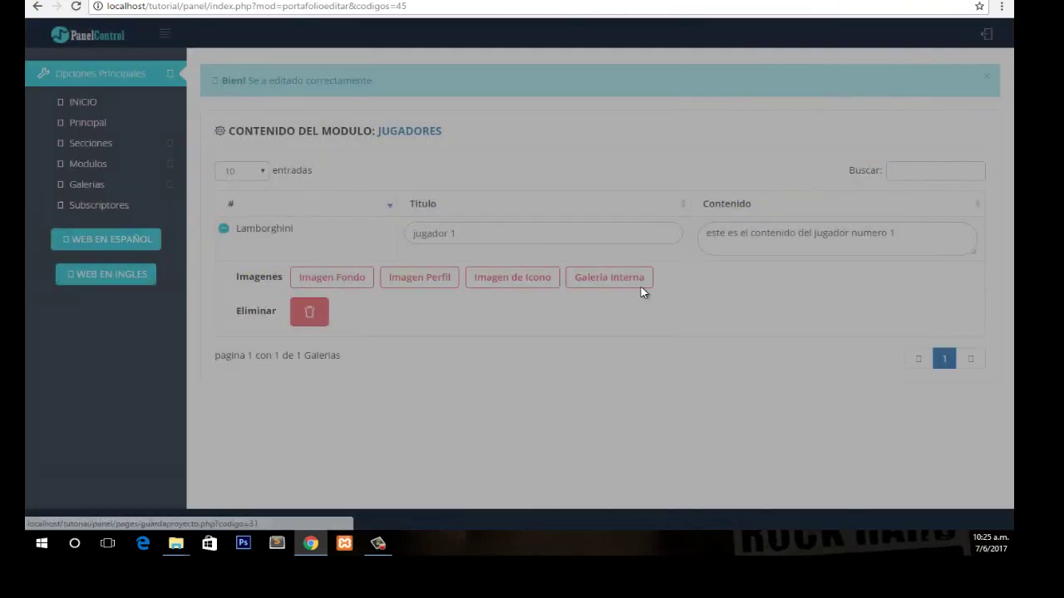
# Set the Lamborghini entry's icon to fa-car and confirm it was saved.
pyautogui.click(528, 283)
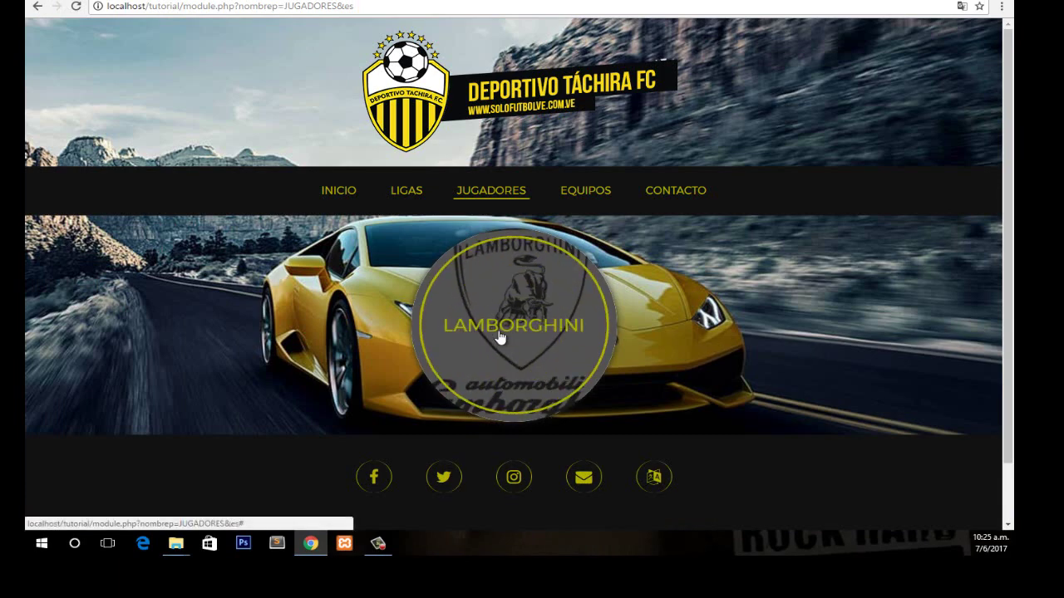
pyautogui.click(226, 0)
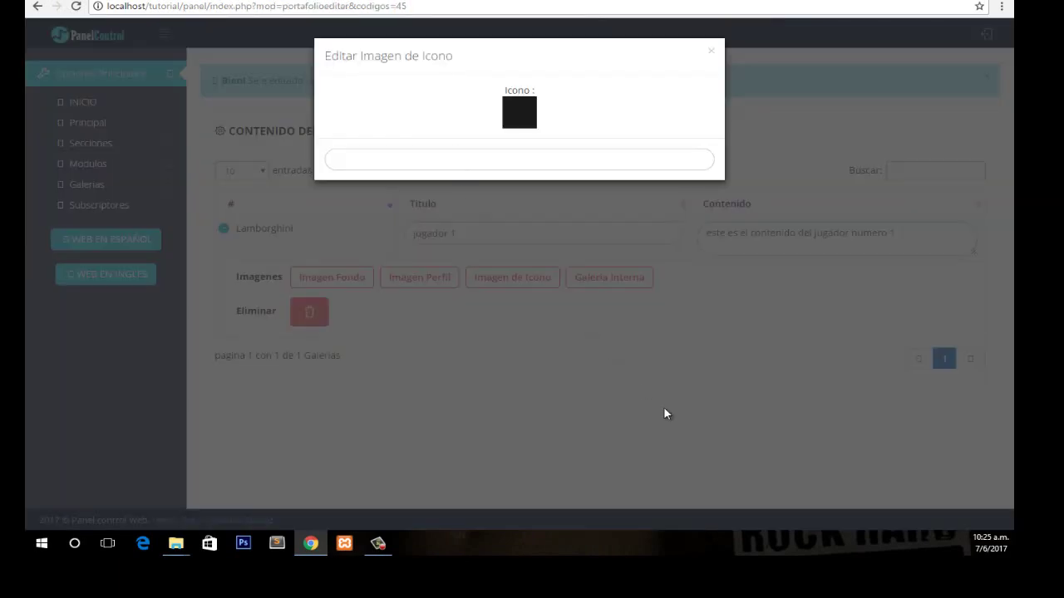
pyautogui.click(523, 259)
pyautogui.click(503, 274)
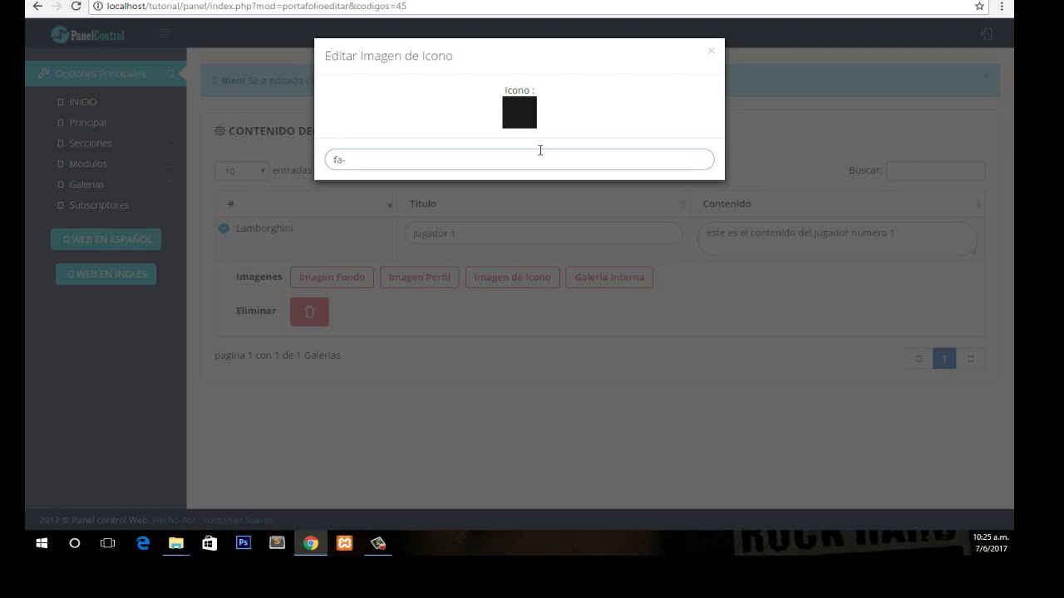
pyautogui.write('fa-car')
pyautogui.press('Return')
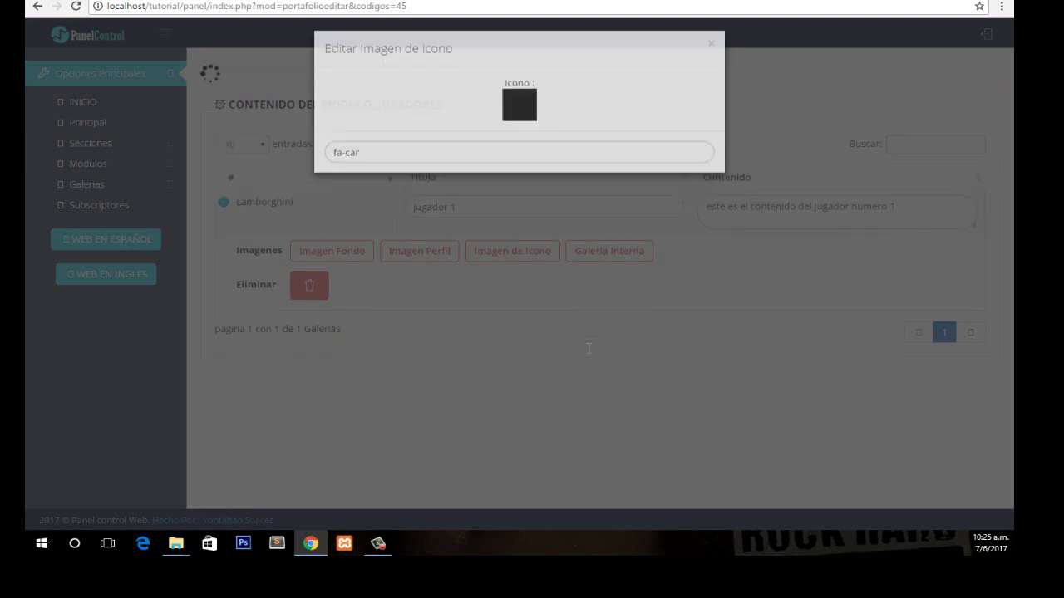
pyautogui.click(512, 278)
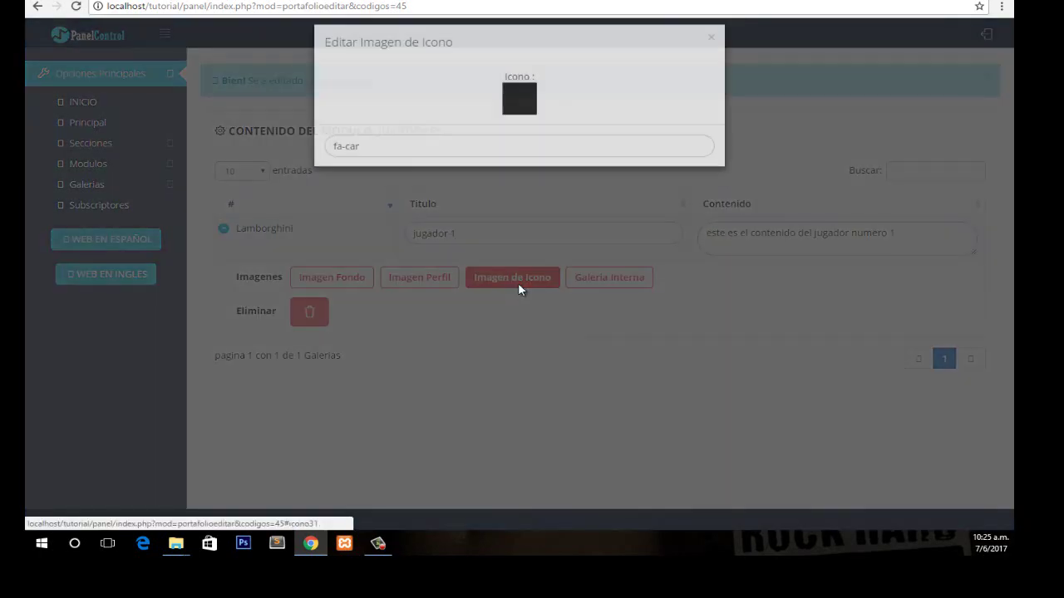
pyautogui.click(518, 287)
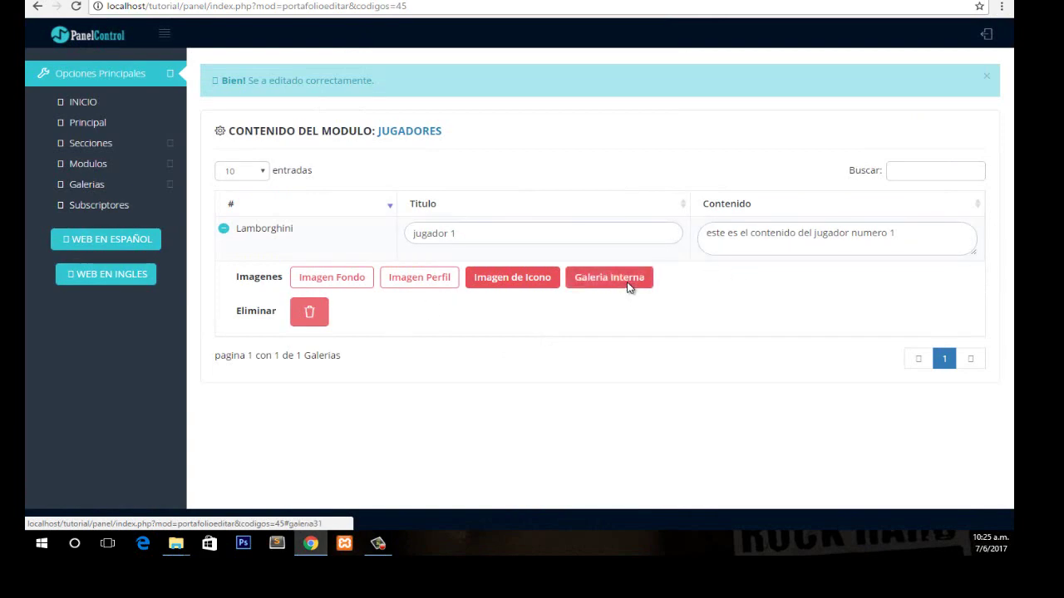
pyautogui.click(629, 285)
# Preview the Lamborghini entry's existing gallery images in its detail view.
pyautogui.click(556, 166)
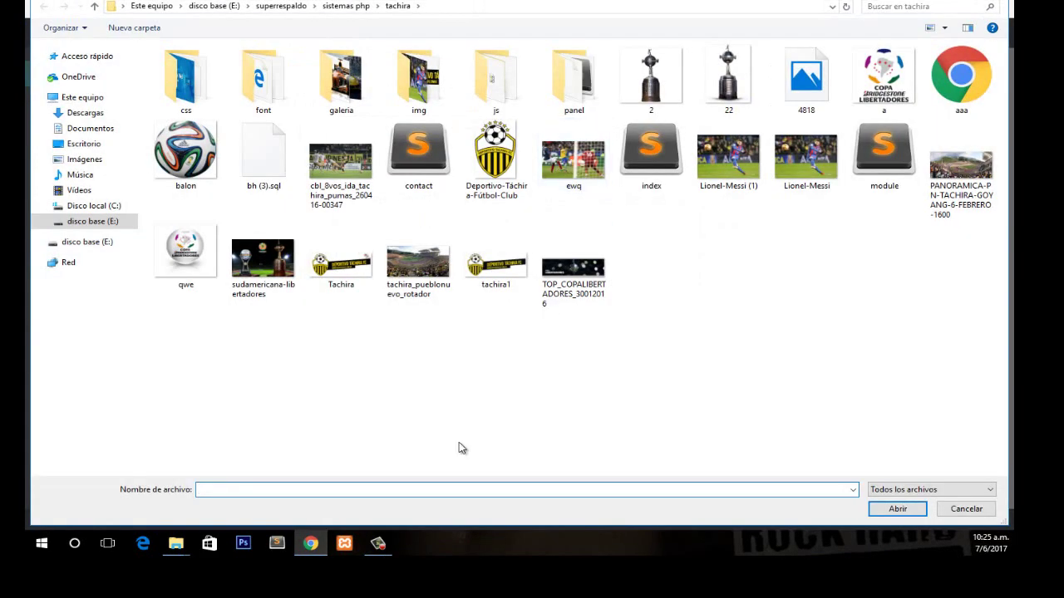
pyautogui.click(310, 544)
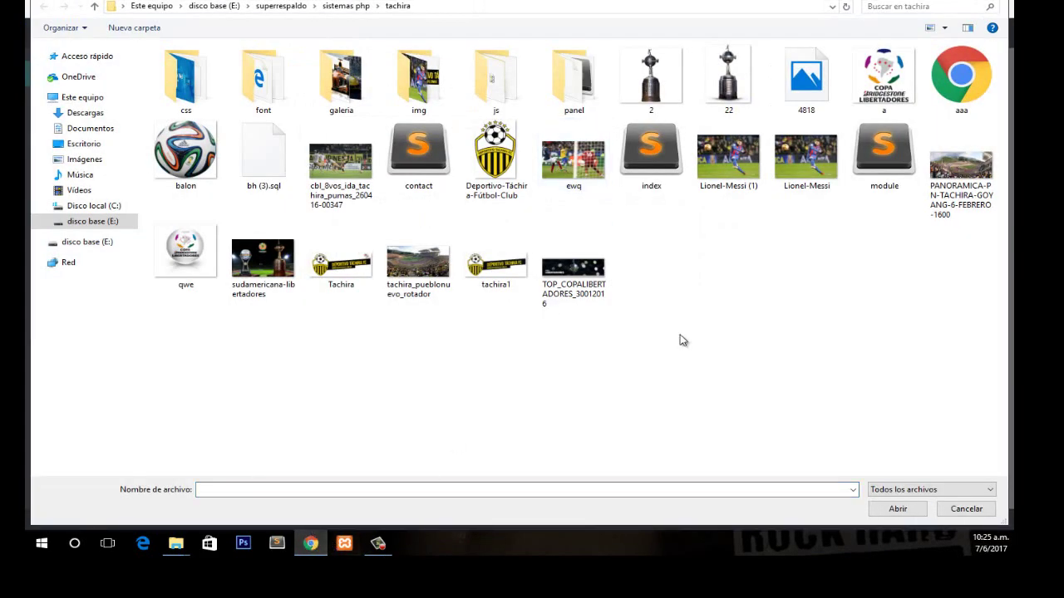
pyautogui.press('Escape')
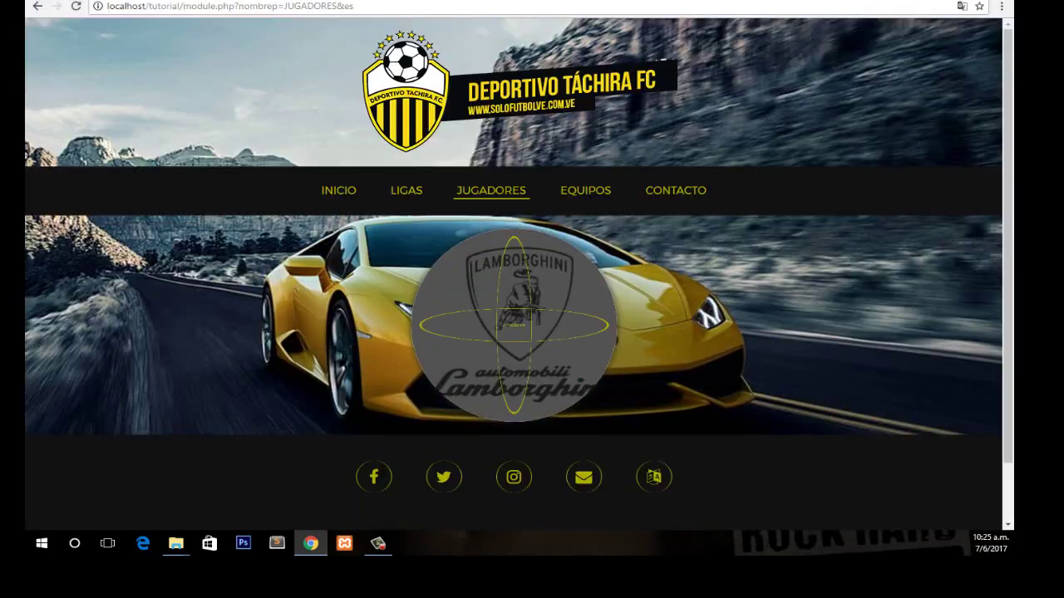
pyautogui.click(539, 323)
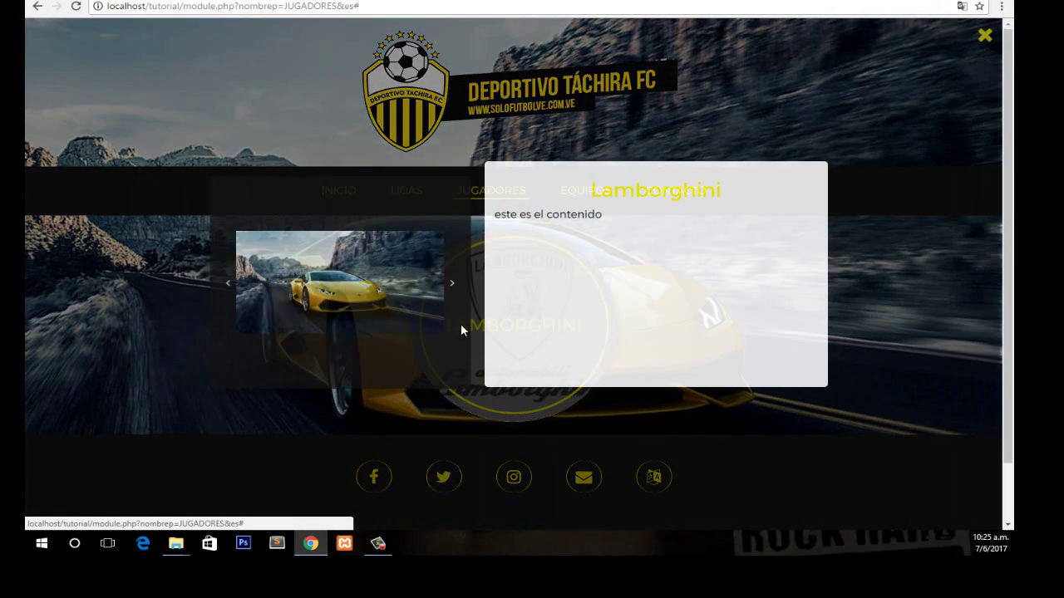
pyautogui.click(453, 284)
pyautogui.click(458, 286)
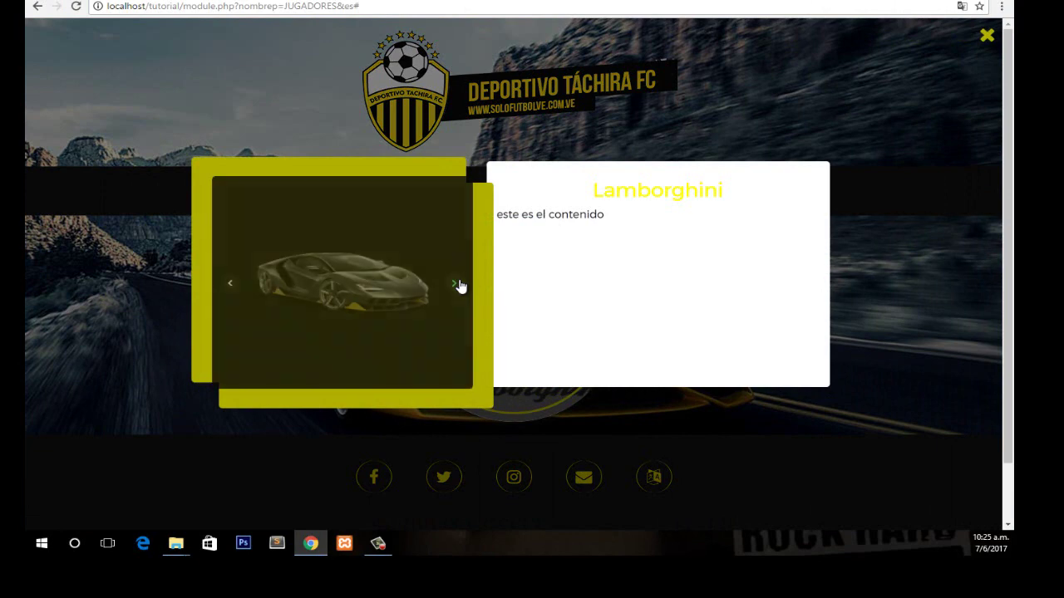
pyautogui.click(248, 22)
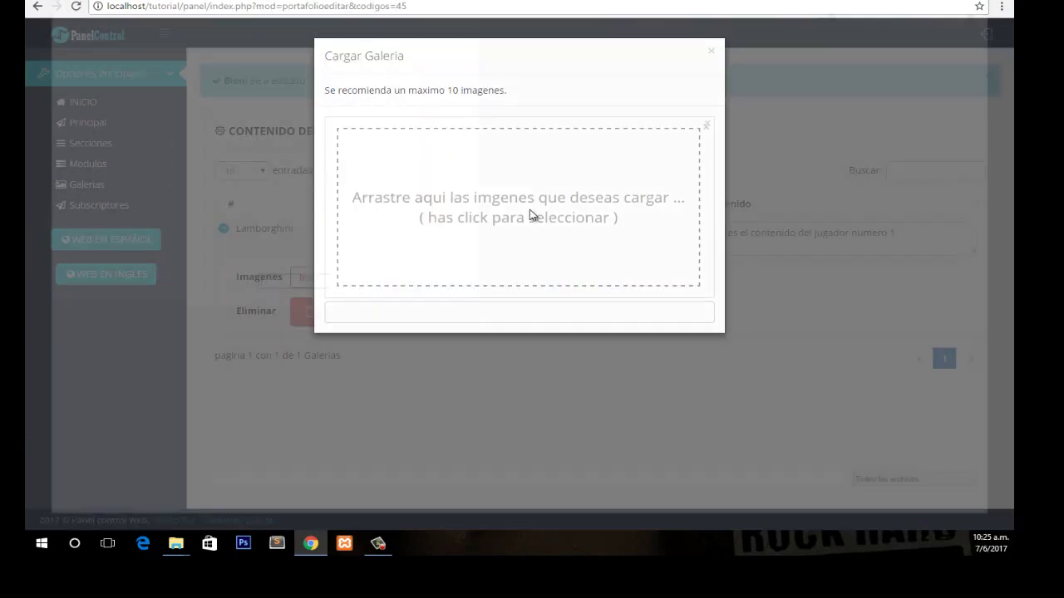
# Upload four gallery images (sudamericana-libertadores, cbl_8vos, ewq, Lionel-Messi), then open the Spanish public site.
pyautogui.click(529, 214)
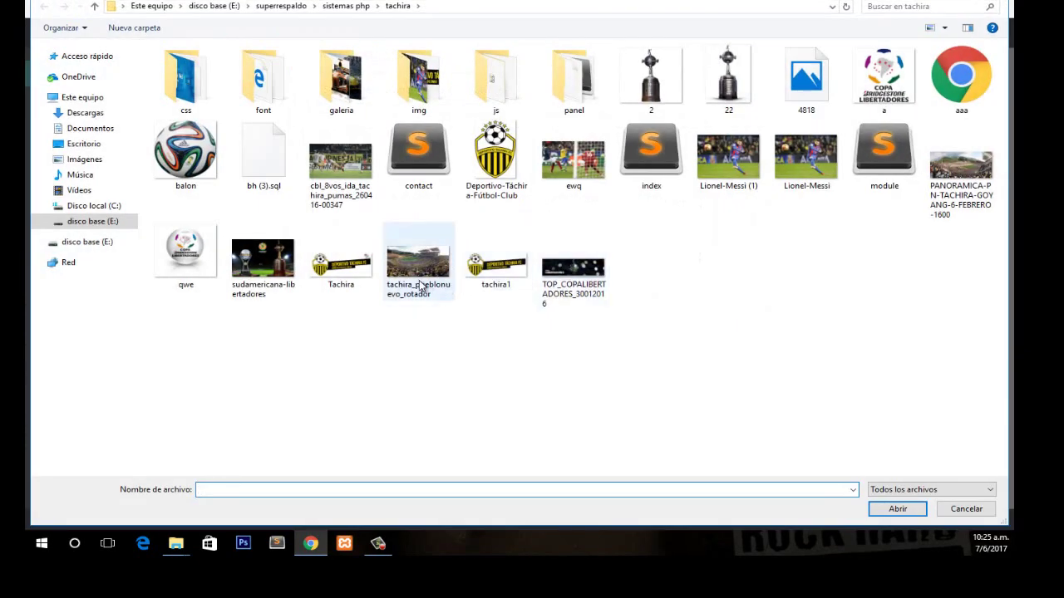
pyautogui.click(283, 262)
pyautogui.keyDown('ctrl'); pyautogui.click(333, 162); pyautogui.keyUp('ctrl')
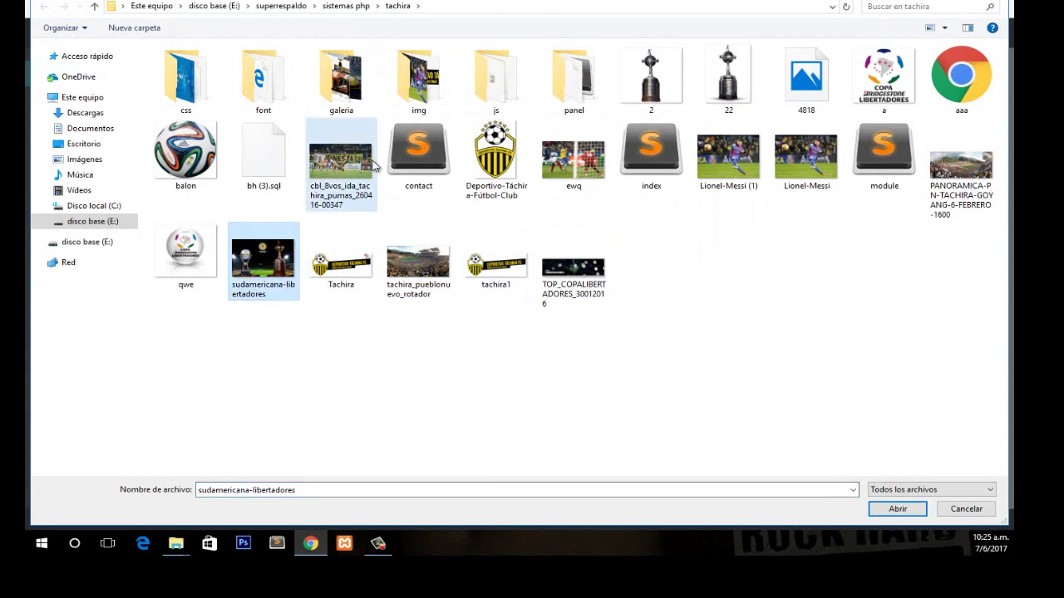
pyautogui.keyDown('ctrl'); pyautogui.click(574, 158); pyautogui.keyUp('ctrl')
pyautogui.keyDown('ctrl'); pyautogui.click(806, 158); pyautogui.keyUp('ctrl')
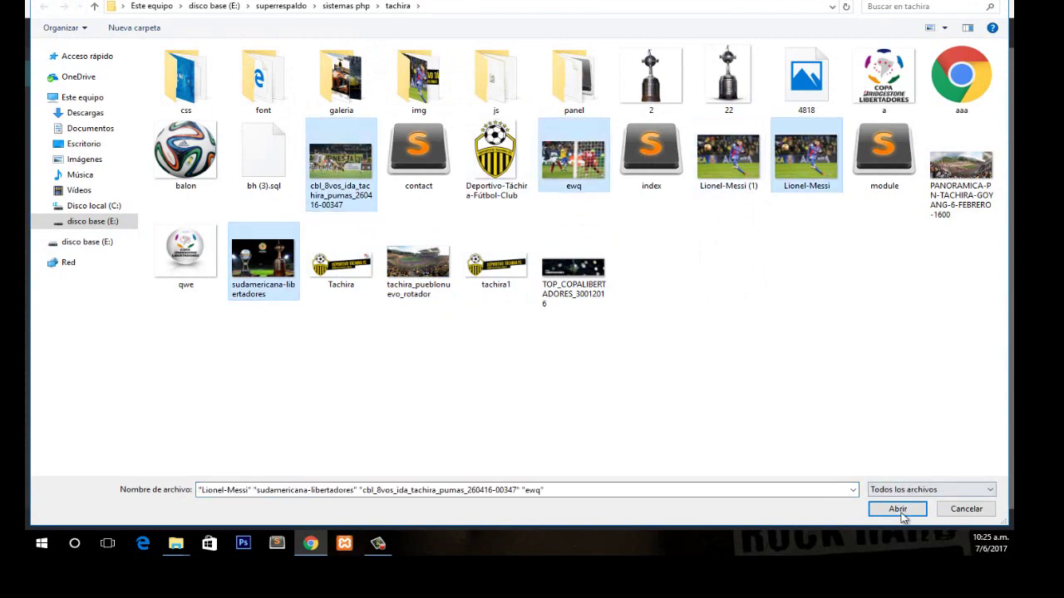
pyautogui.click(898, 509)
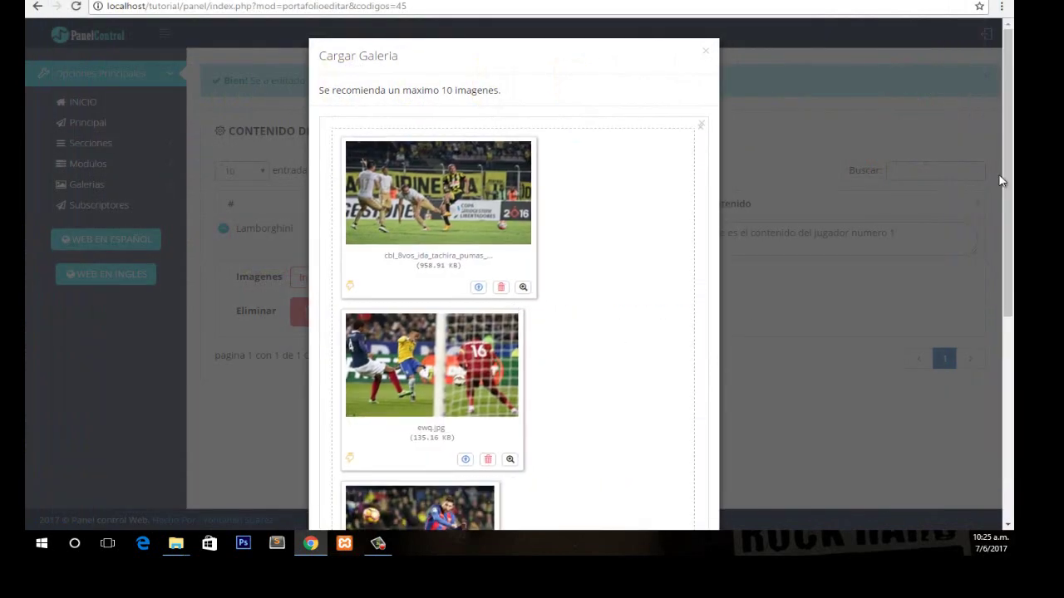
pyautogui.moveTo(1001, 180); pyautogui.dragTo(953, 353)
pyautogui.moveTo(1008, 318); pyautogui.dragTo(734, 459)
pyautogui.click(688, 497)
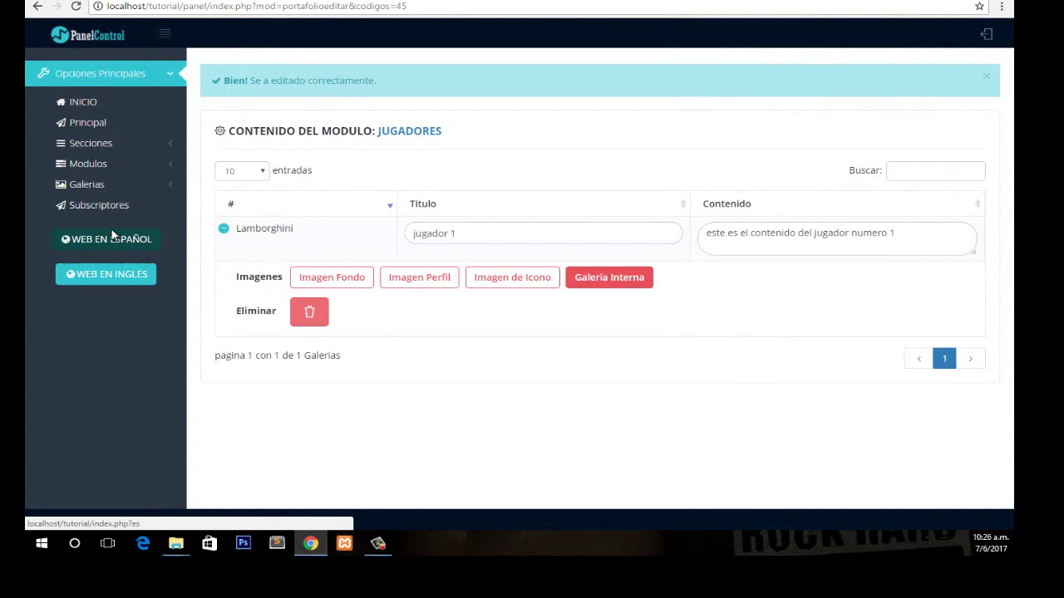
pyautogui.click(147, 240)
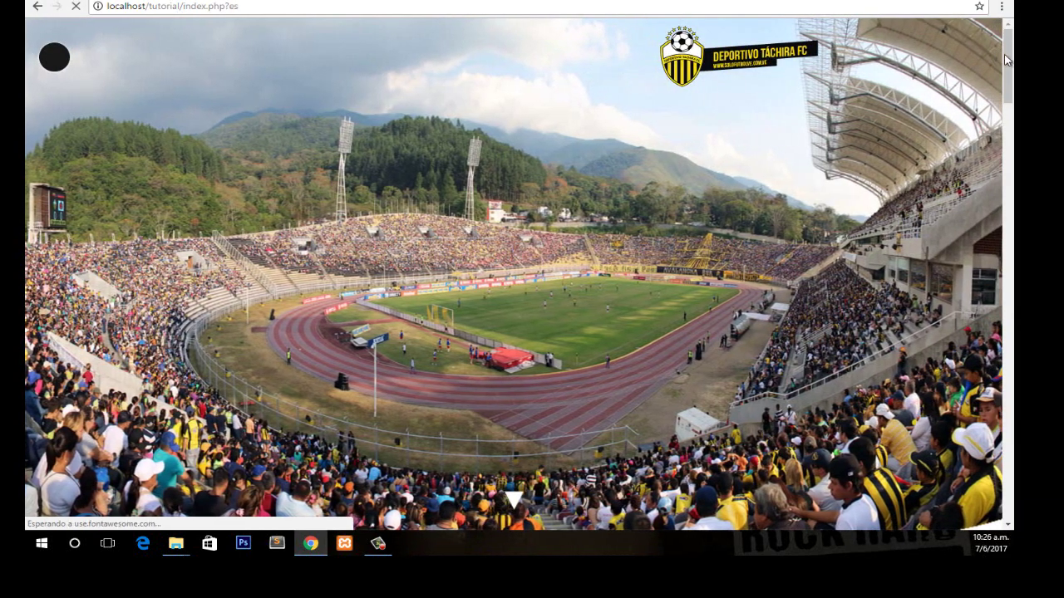
# On the JUGADORES page, open jugador 1's popup, step through its gallery photos, and close it.
pyautogui.moveTo(1005, 60); pyautogui.dragTo(992, 439)
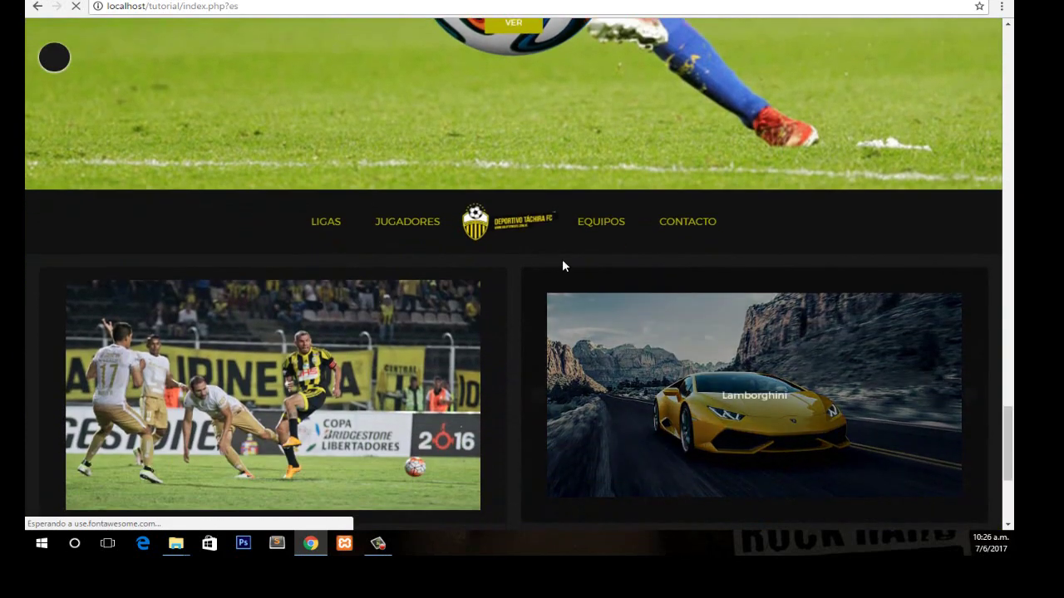
pyautogui.click(399, 238)
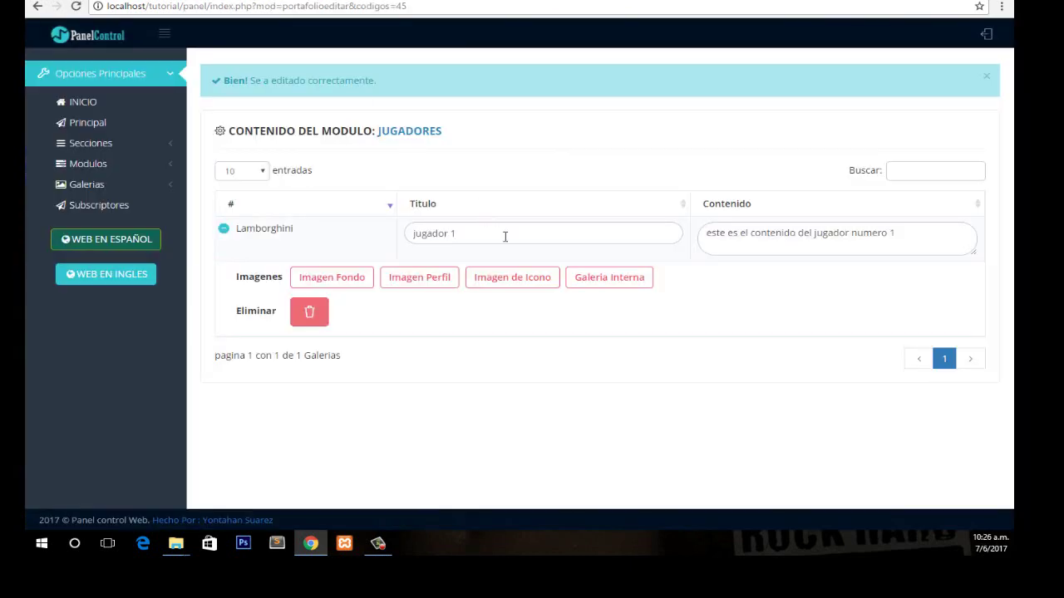
pyautogui.click(534, 282)
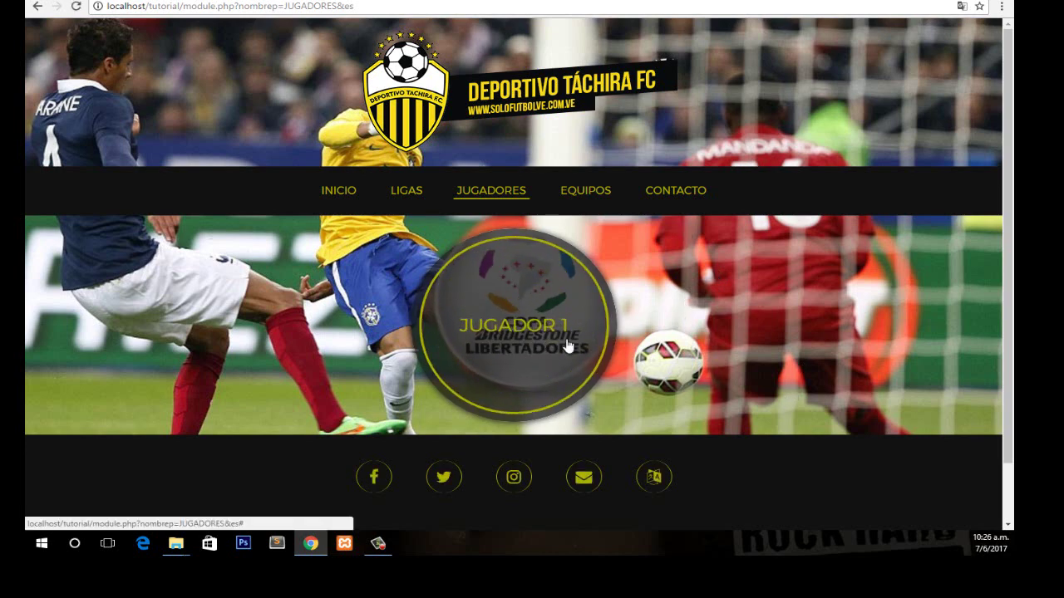
pyautogui.click(506, 335)
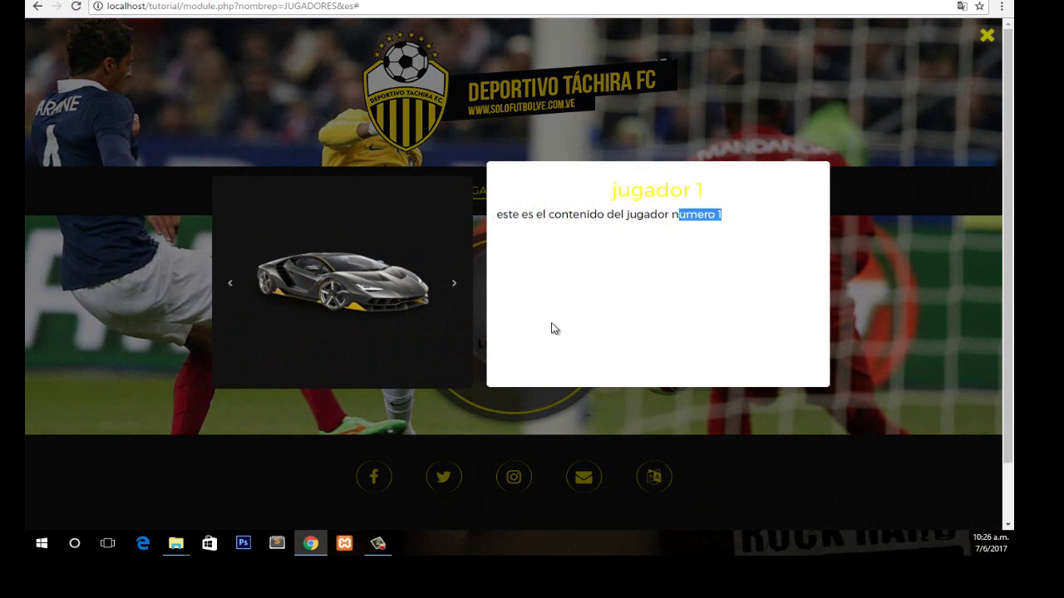
pyautogui.click(453, 283)
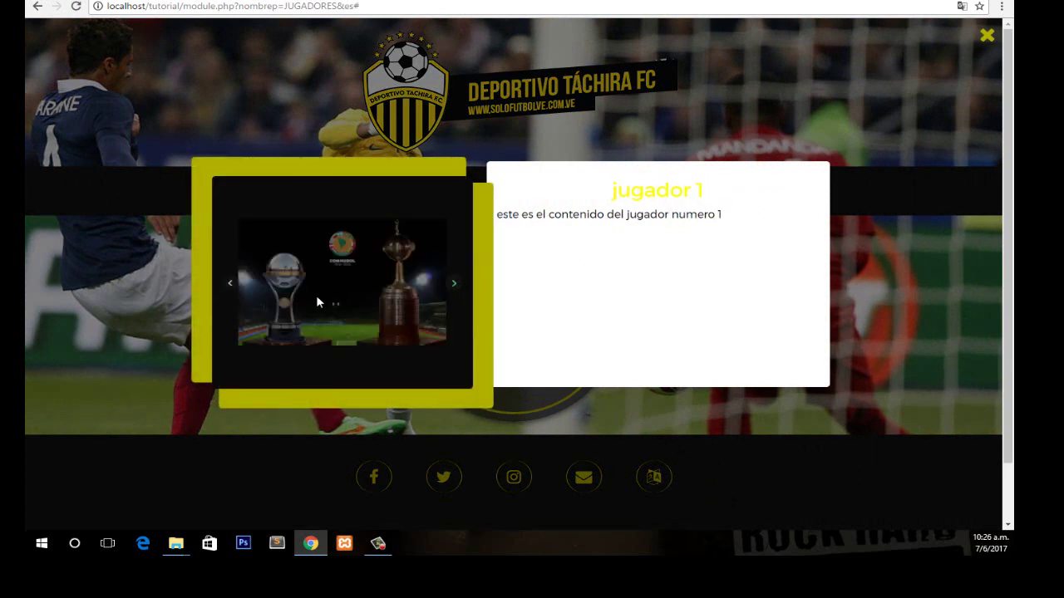
pyautogui.click(454, 285)
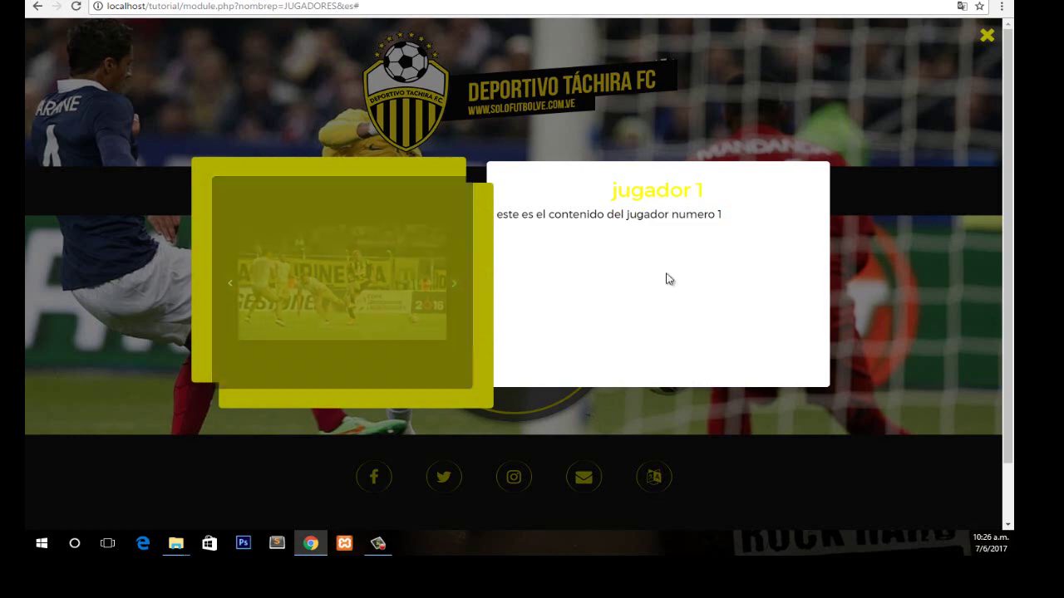
pyautogui.click(986, 34)
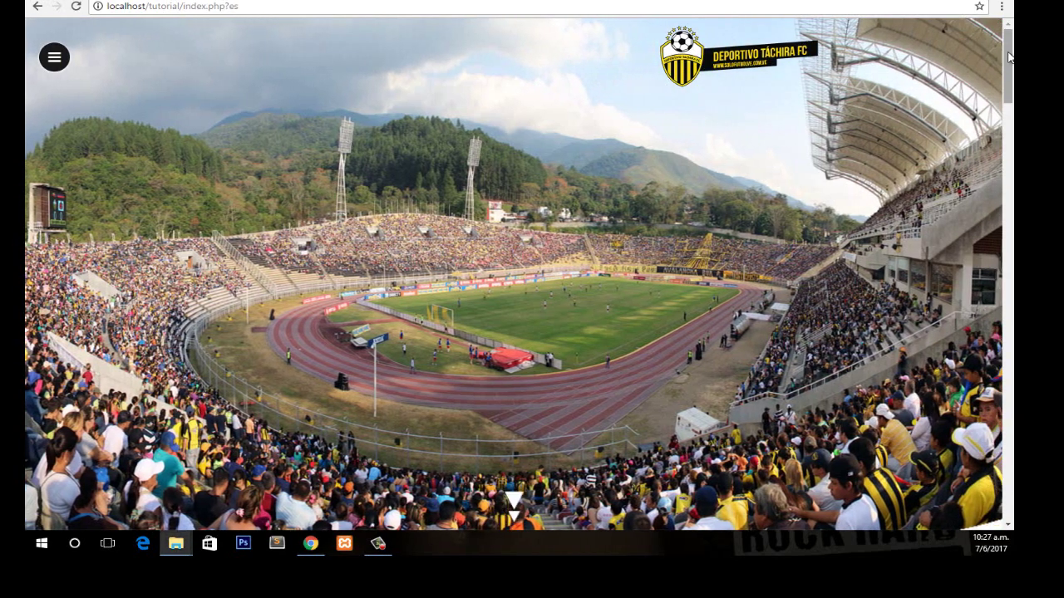
pyautogui.moveTo(1008, 56); pyautogui.dragTo(1008, 47)
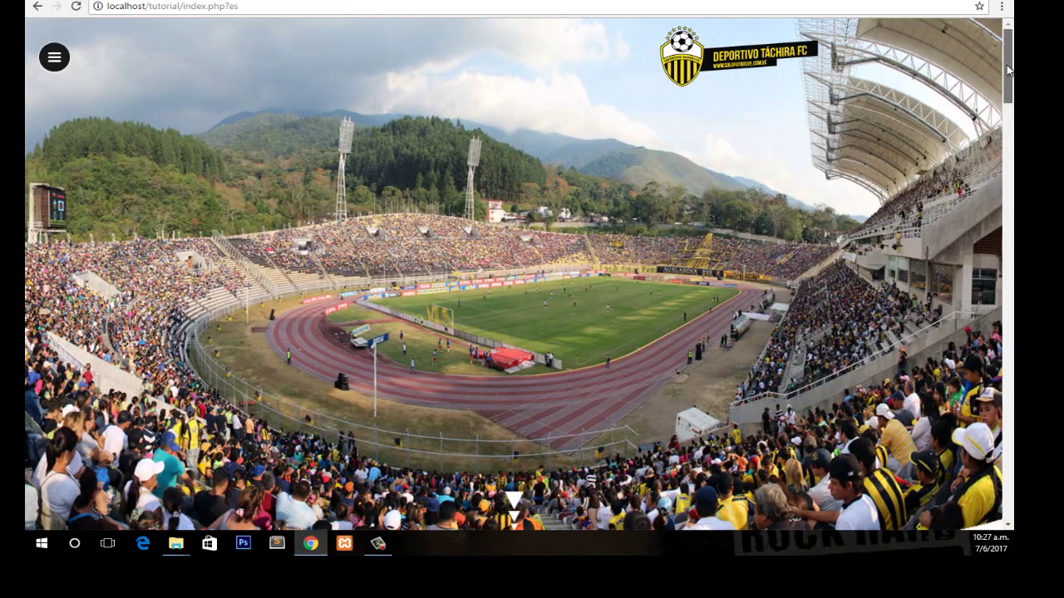
pyautogui.moveTo(1007, 50); pyautogui.dragTo(1011, 487)
pyautogui.moveTo(1008, 423); pyautogui.dragTo(1008, 331)
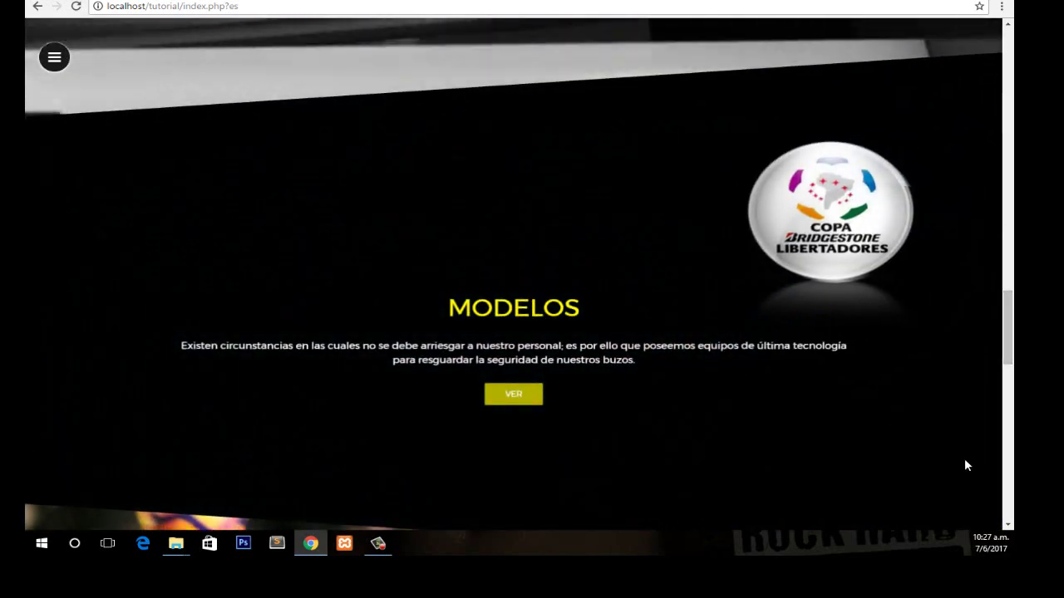